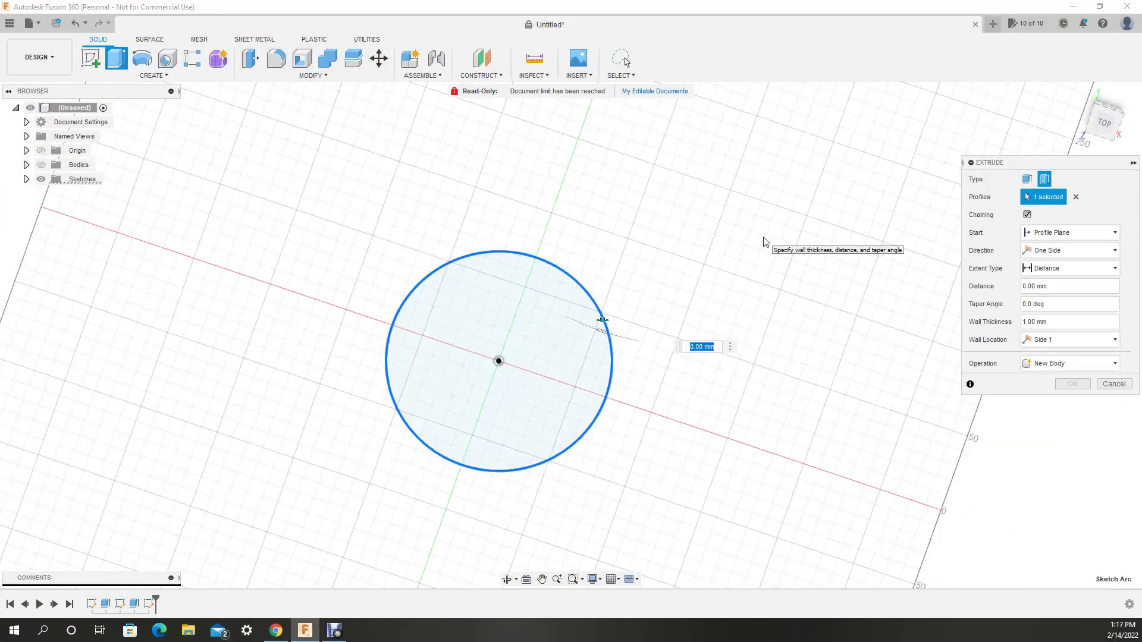
Step: Enter 120 for the thin-walled cylinder extrusion and view the hollow cylinder from the top
{"action": "type", "text": "120"}
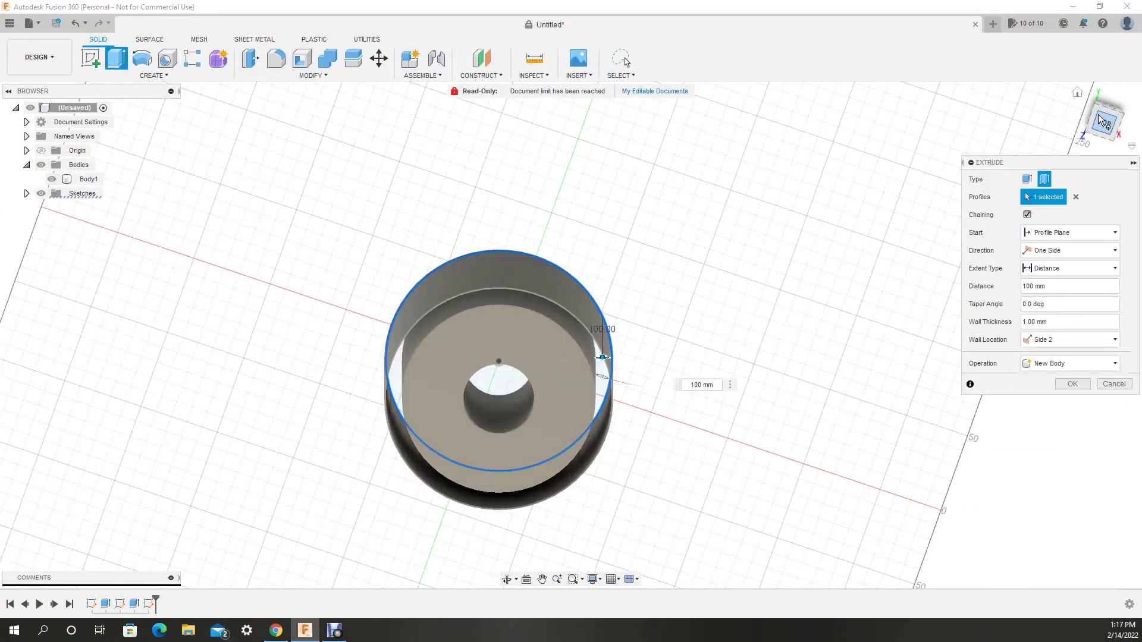
{"action": "left_click", "coordinate": [1103, 121]}
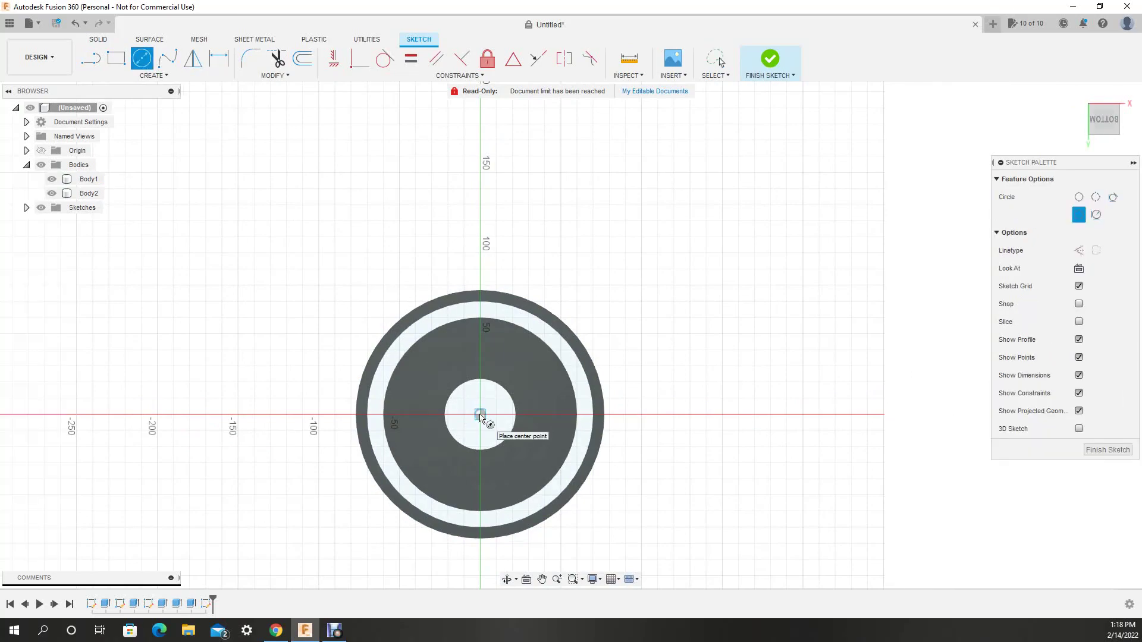
Step: Dimension the small centre circle on the bottom face to 10 mm
{"action": "type", "text": "10"}
{"action": "key", "text": "Return"}
{"action": "key", "text": "Escape"}
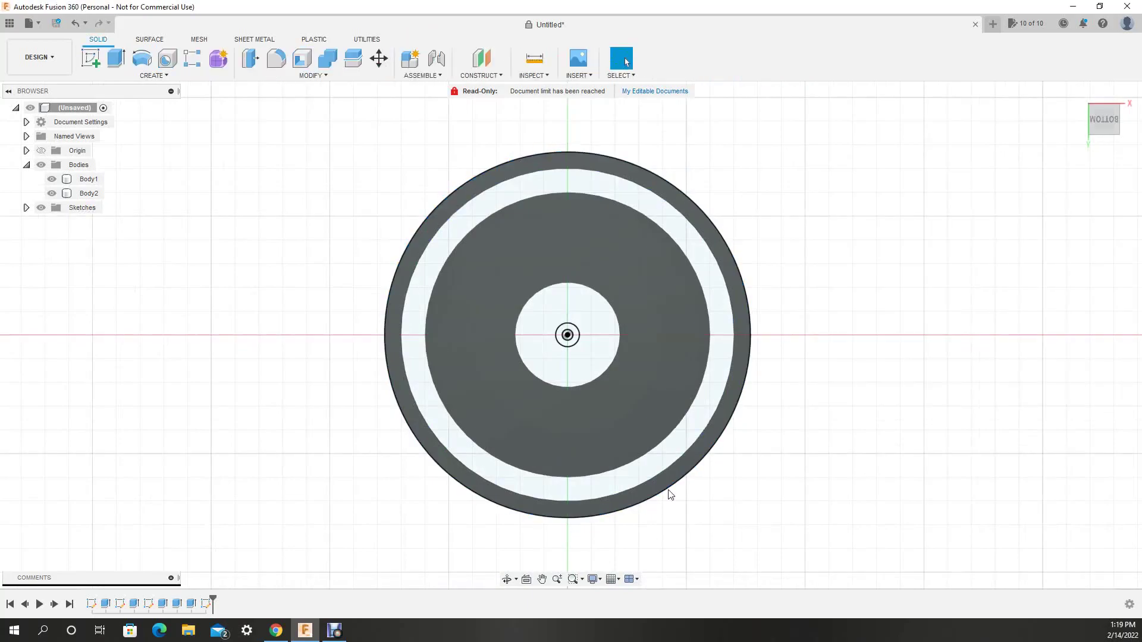
{"action": "middle_click_drag", "start_coordinate": [671, 495], "coordinate": [615, 418], "text": "shift"}
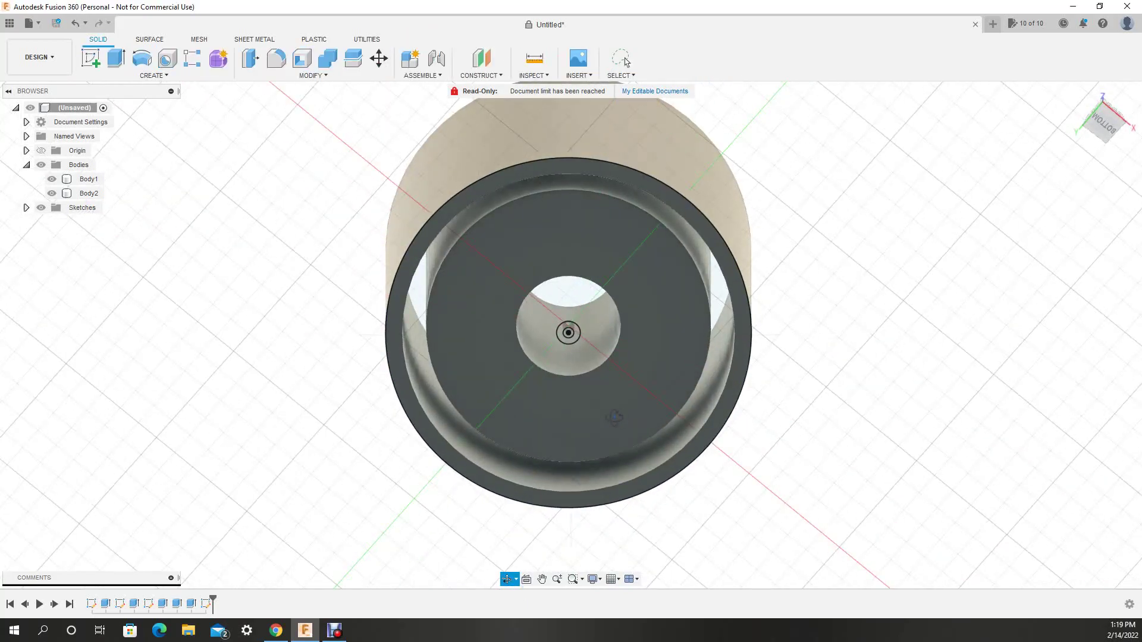
Step: Extrude the base profiles into a new body with a stepped central hole, and hide all sketches
{"action": "key", "text": "e"}
{"action": "key", "text": "Return"}
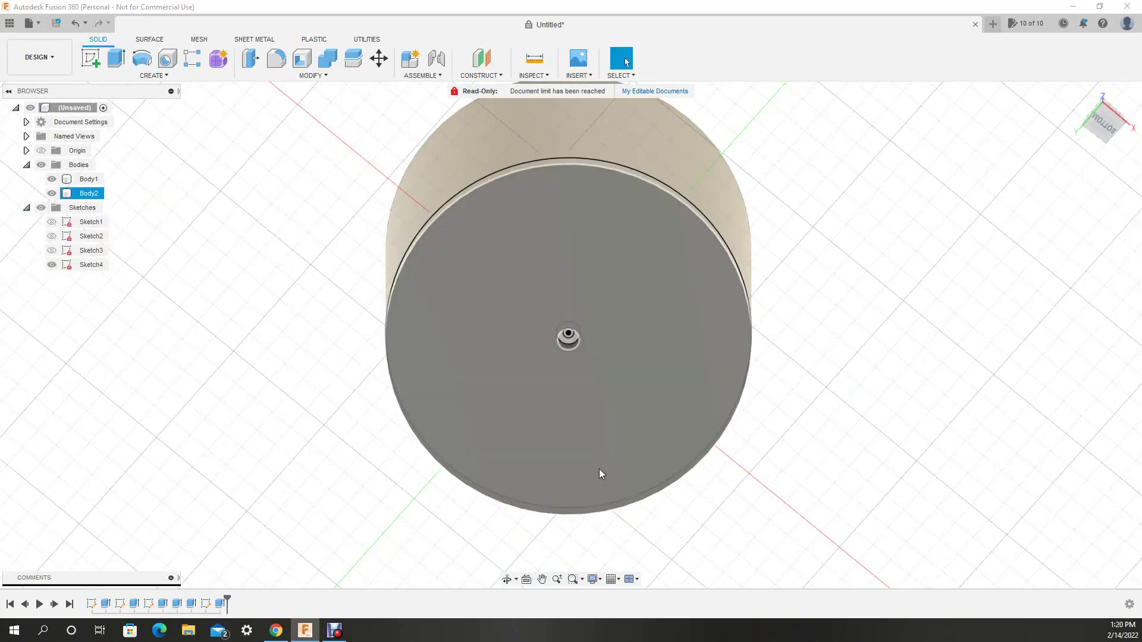
{"action": "scroll", "coordinate": [600, 474], "scroll_direction": "up", "scroll_amount": 5}
{"action": "middle_click_drag", "start_coordinate": [600, 475], "coordinate": [644, 352], "text": "shift"}
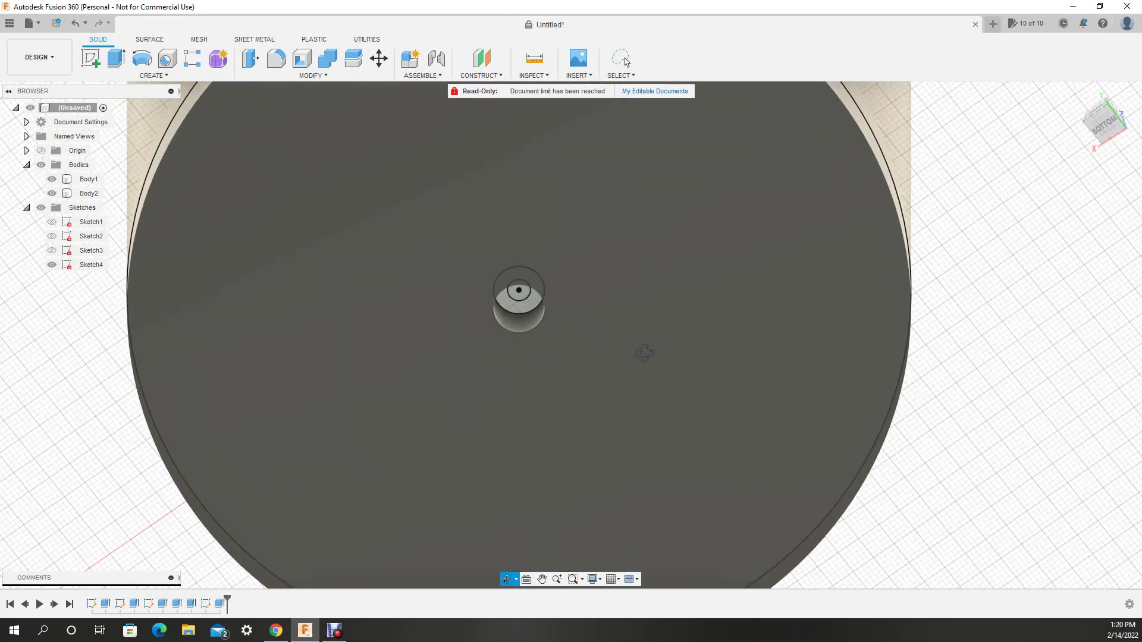
{"action": "key", "text": "e"}
{"action": "key", "text": "Return"}
{"action": "left_click", "coordinate": [41, 207]}
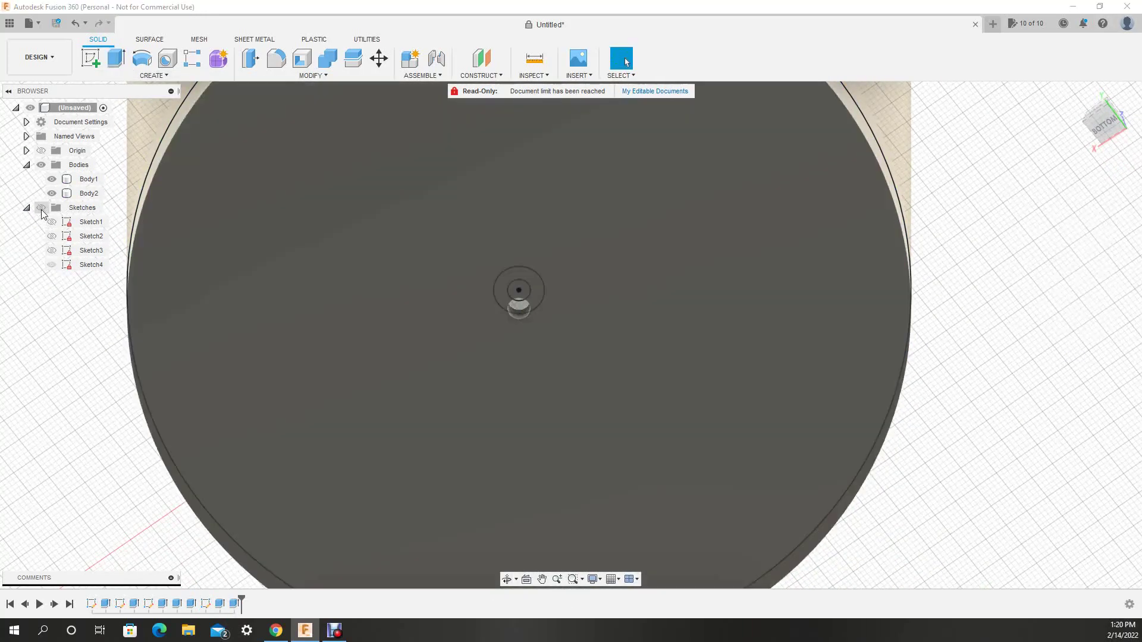
{"action": "left_click", "coordinate": [52, 179]}
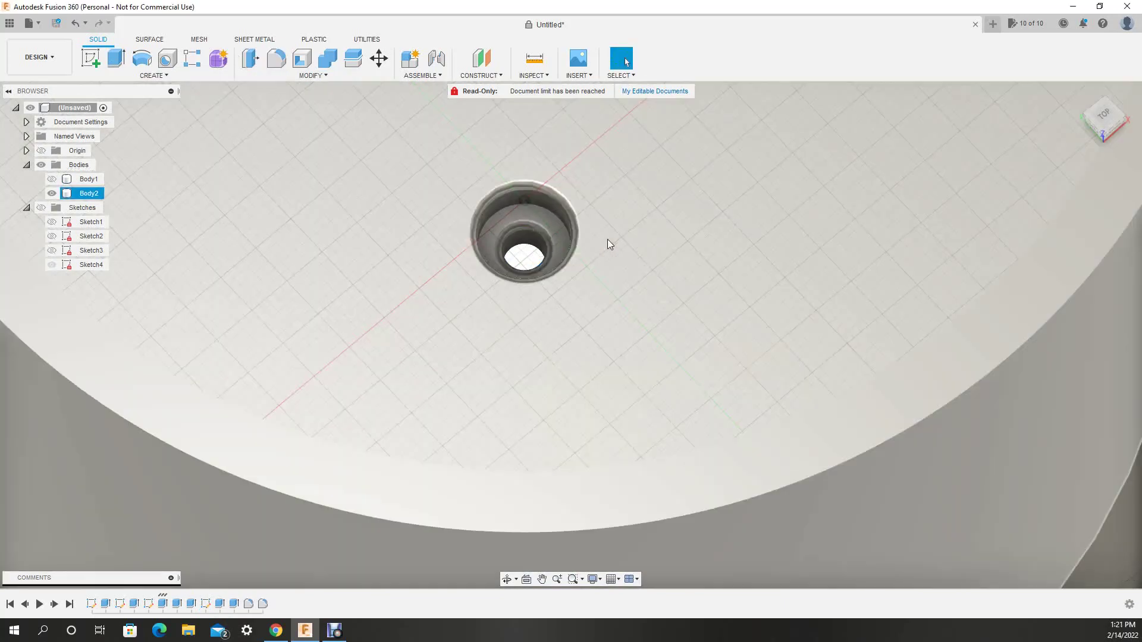
{"action": "middle_click_drag", "start_coordinate": [606, 244], "coordinate": [564, 458], "text": "shift"}
Step: Extrude a small circle sketched on the top face with an offset start
{"action": "left_click", "coordinate": [564, 458]}
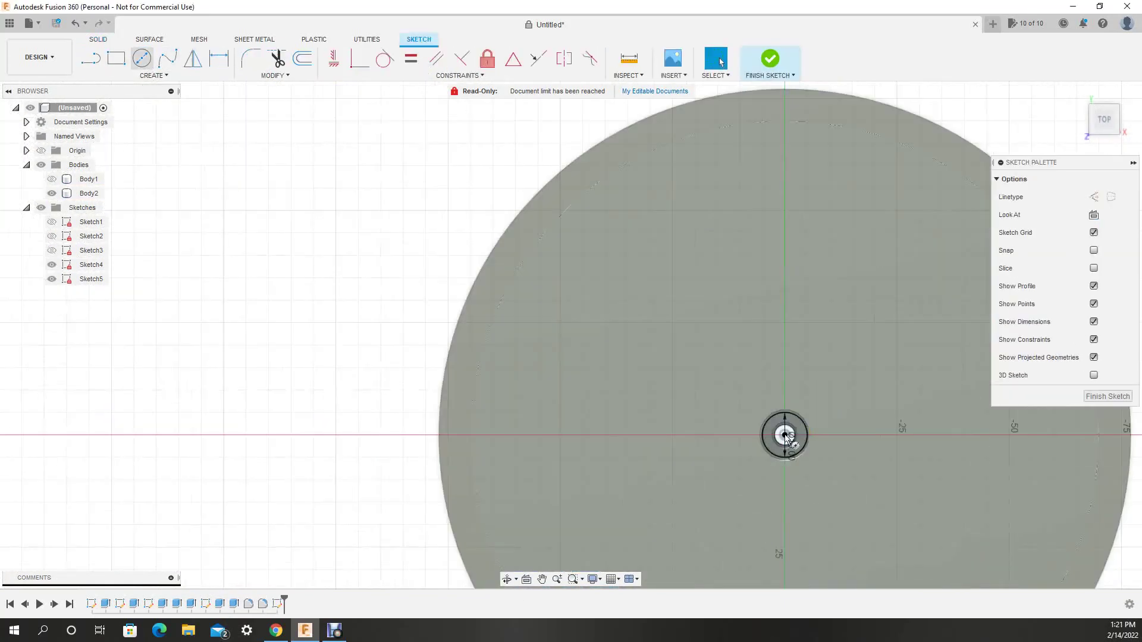
{"action": "key", "text": "e"}
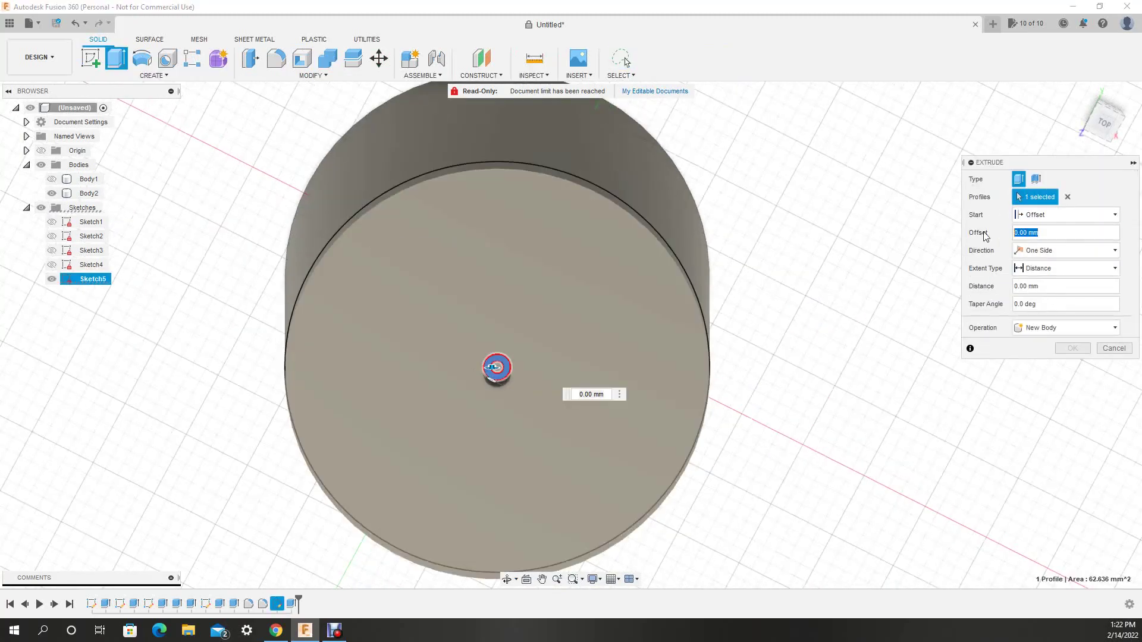
{"action": "left_click", "coordinate": [1072, 348]}
Step: Sketch a dividing line across the body in the Right view
{"action": "left_click", "coordinate": [1099, 124]}
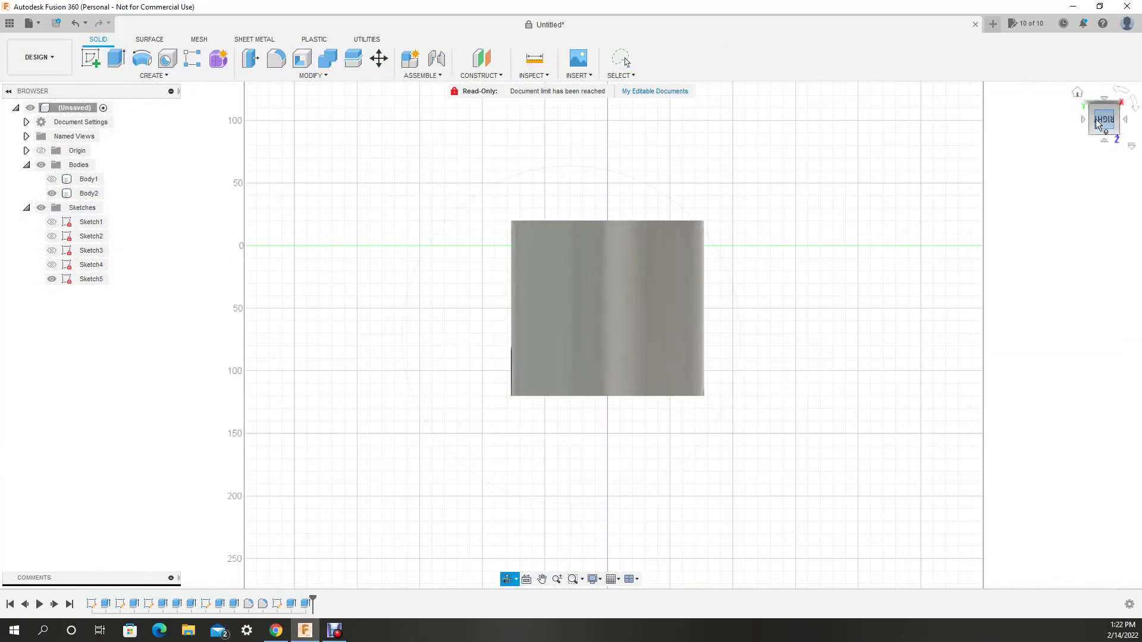
{"action": "left_click", "coordinate": [91, 58]}
{"action": "left_click", "coordinate": [607, 262]}
{"action": "left_click", "coordinate": [512, 384]}
Step: Split Body2 in half along the sketched dividing line
{"action": "left_click", "coordinate": [704, 384]}
{"action": "left_click", "coordinate": [766, 57]}
{"action": "left_click", "coordinate": [352, 58]}
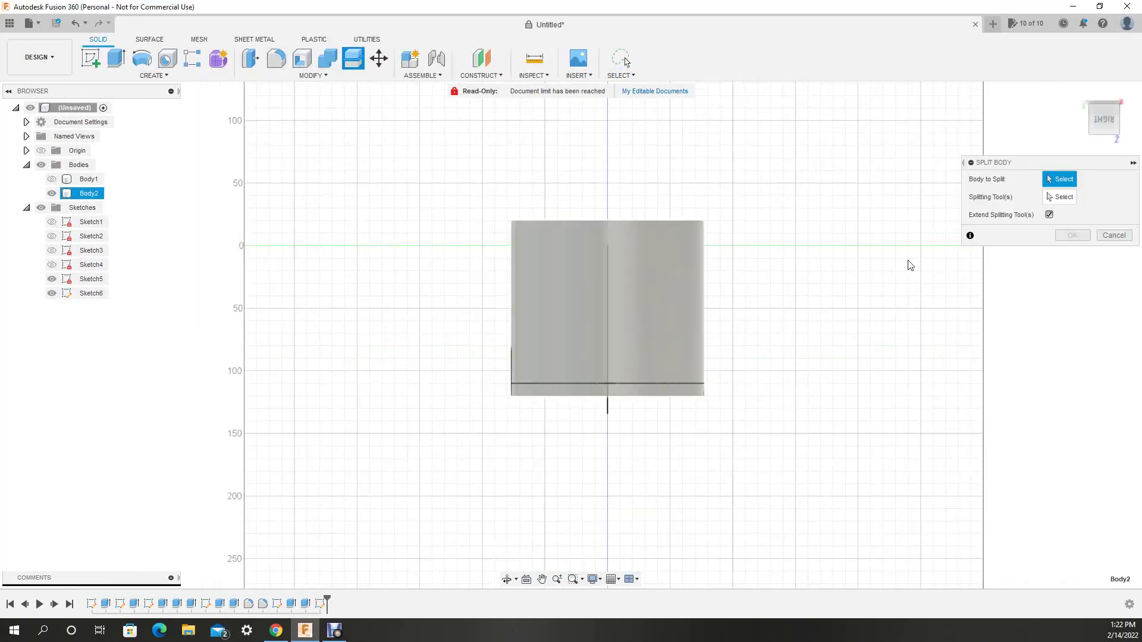
{"action": "left_click", "coordinate": [655, 298]}
{"action": "left_click", "coordinate": [1073, 235]}
{"action": "middle_click_drag", "start_coordinate": [595, 298], "coordinate": [595, 238], "text": "shift"}
Step: Fillet the inner bottom edge and remove the Body2 half
{"action": "key", "text": "f"}
{"action": "left_click", "coordinate": [589, 408]}
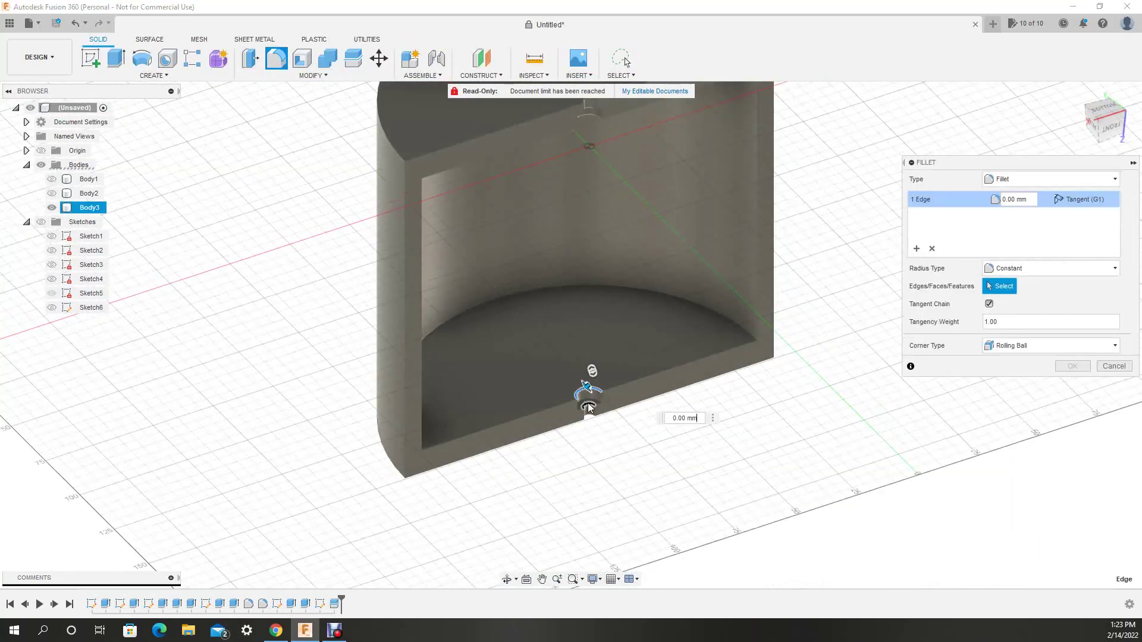
{"action": "key", "text": "Escape"}
{"action": "left_click", "coordinate": [51, 208]}
{"action": "middle_click_drag", "start_coordinate": [569, 369], "coordinate": [441, 302]}
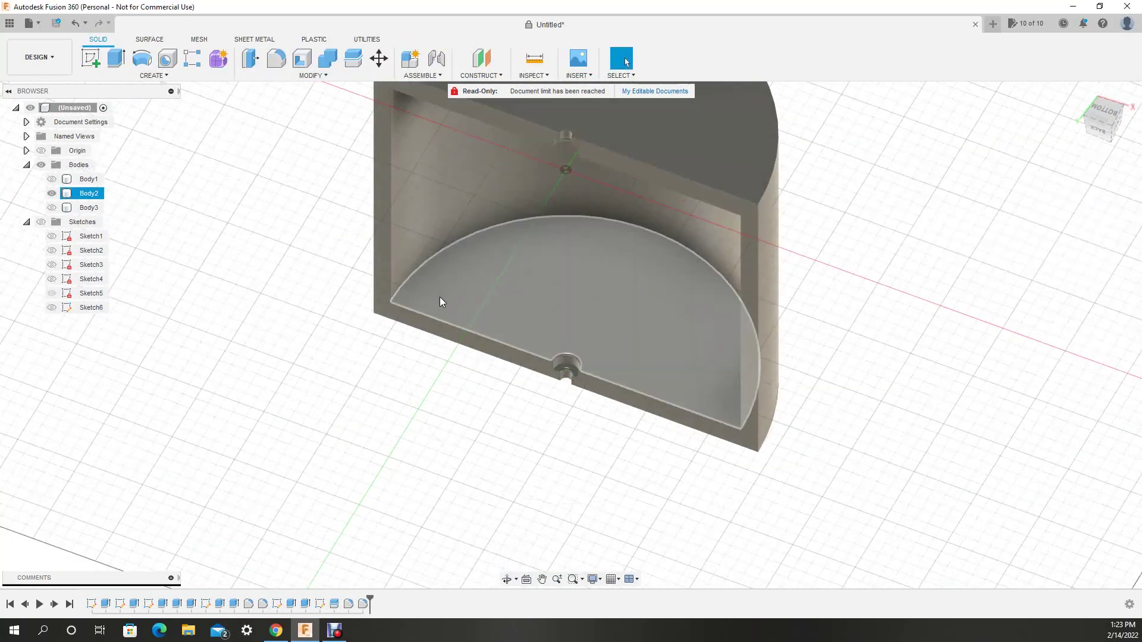
{"action": "left_click", "coordinate": [440, 302]}
Step: Sketch another dividing line on the bottom face and split Body3 with it
{"action": "left_click", "coordinate": [1071, 268]}
{"action": "left_click", "coordinate": [96, 60]}
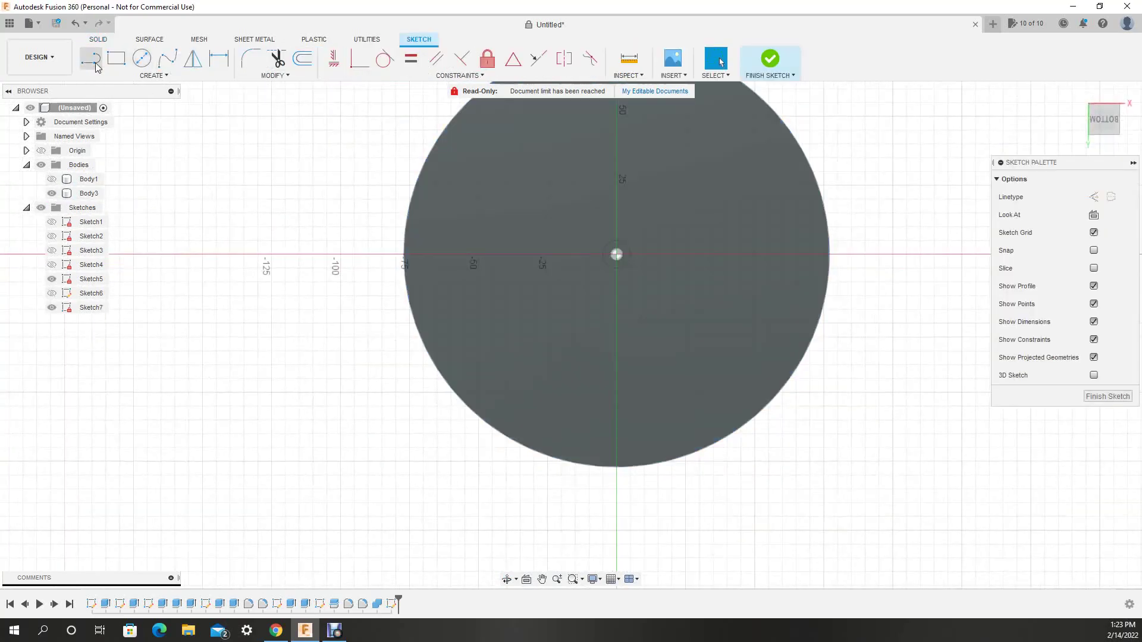
{"action": "left_click", "coordinate": [770, 59]}
{"action": "left_click", "coordinate": [353, 58]}
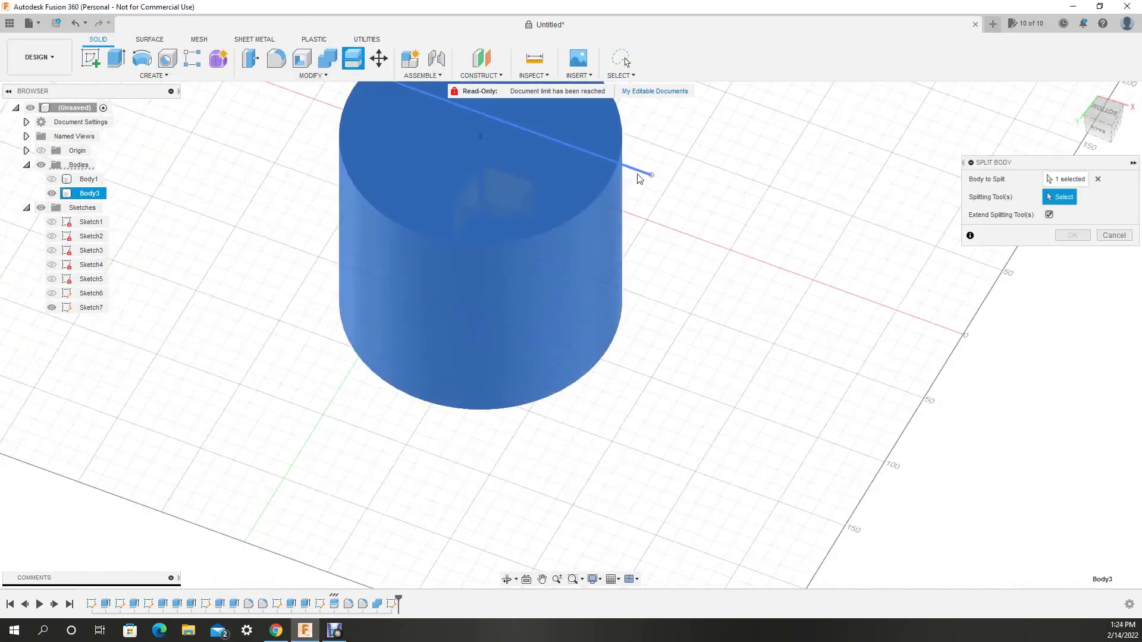
{"action": "left_click", "coordinate": [535, 238]}
{"action": "key", "text": "Return"}
{"action": "middle_click_drag", "start_coordinate": [525, 369], "coordinate": [333, 218], "text": "shift"}
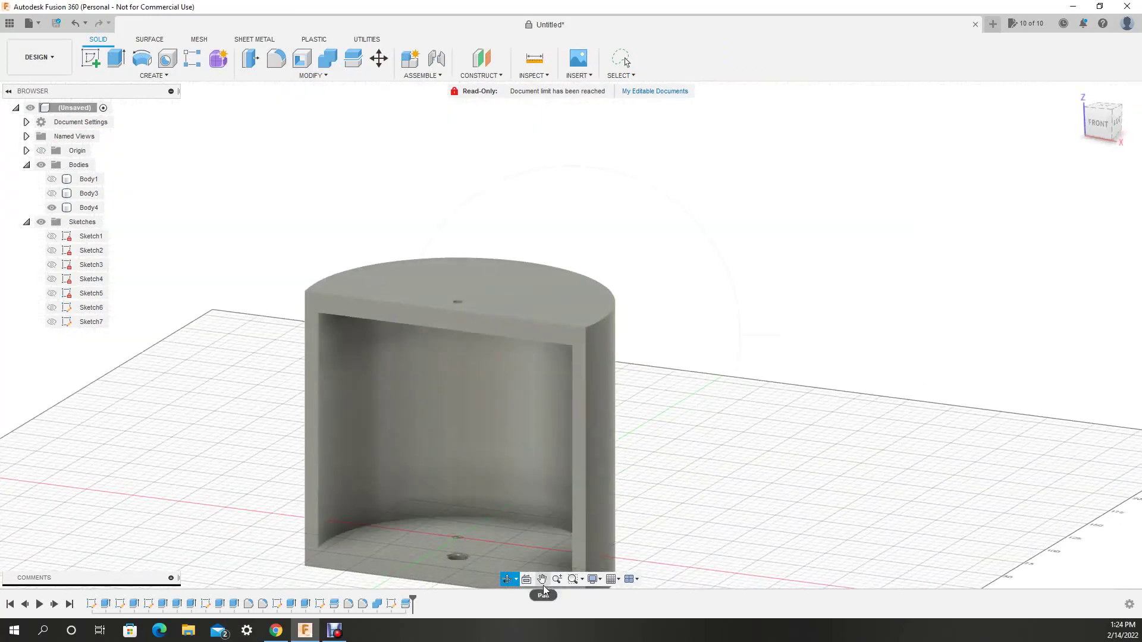
Step: Fillet two inner edges of the cut half, then view from the top
{"action": "key", "text": "f"}
{"action": "left_click", "coordinate": [364, 441]}
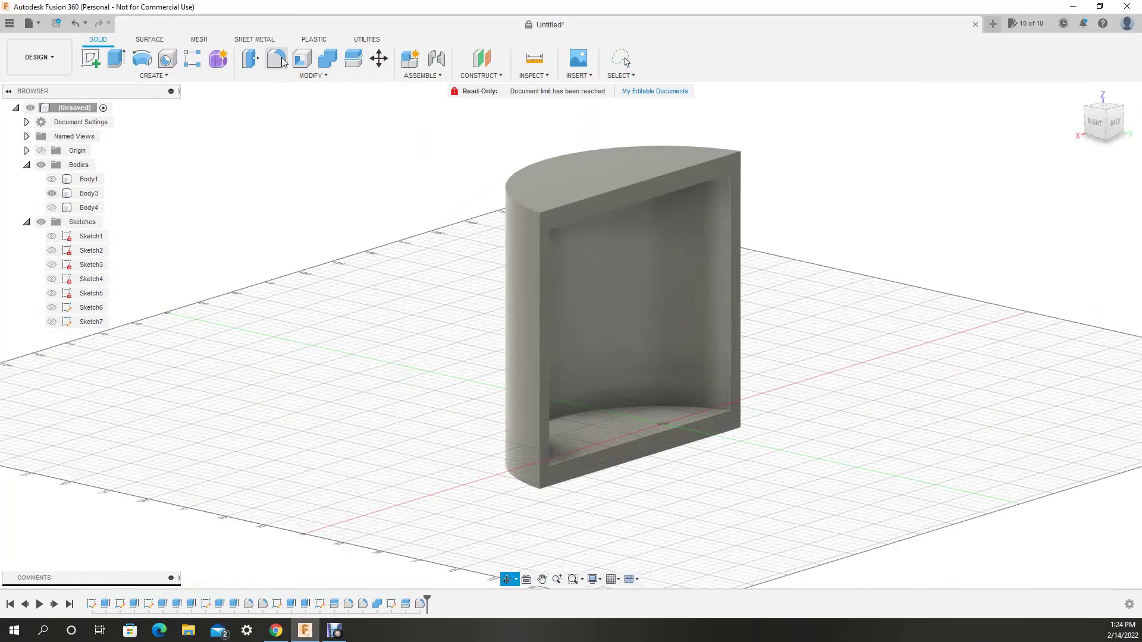
{"action": "key", "text": "Escape"}
{"action": "left_click", "coordinate": [1103, 116]}
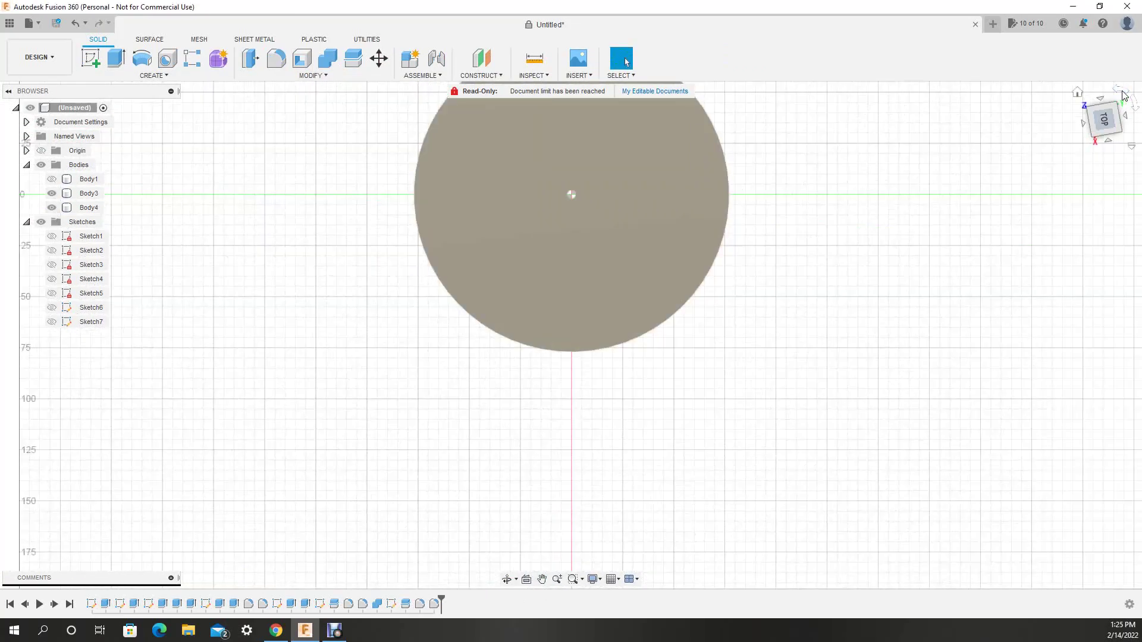
Step: Sketch a rim lug with a hole on Body4 and extrude it joined, offset −30 mm, −40 mm deep
{"action": "left_click", "coordinate": [83, 208]}
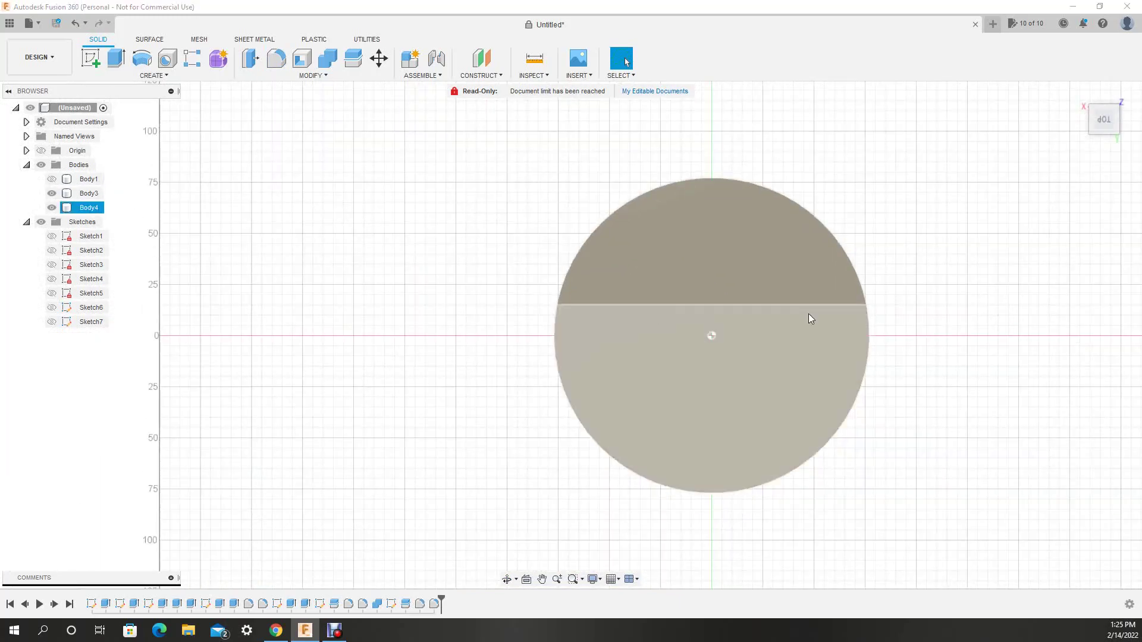
{"action": "key", "text": "l"}
{"action": "left_click", "coordinate": [808, 313]}
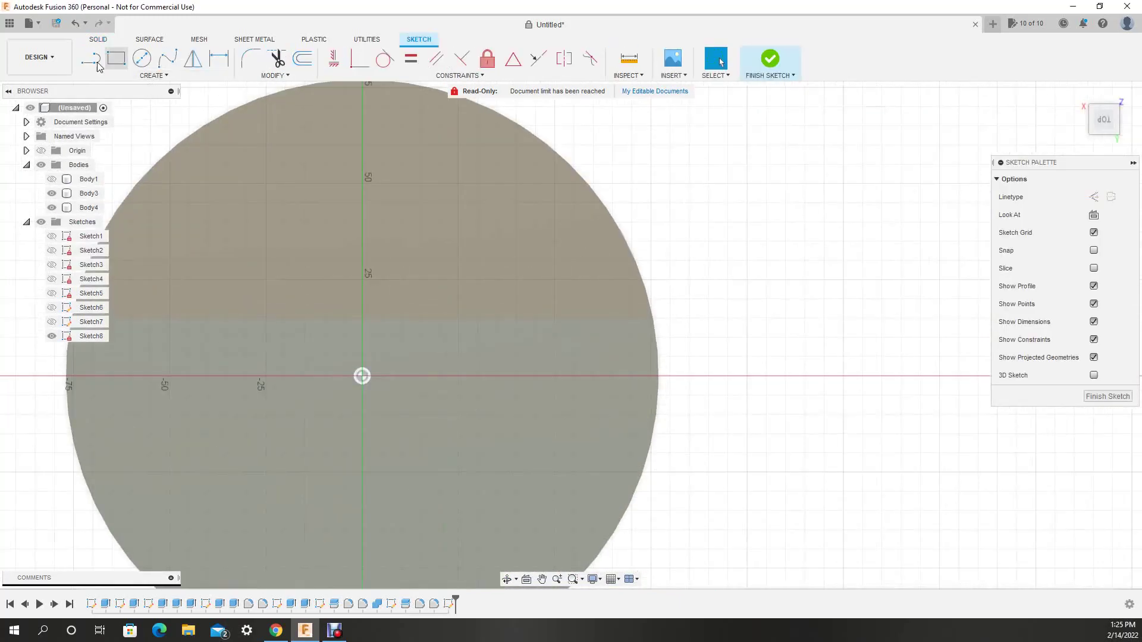
{"action": "left_click", "coordinate": [654, 320]}
{"action": "scroll", "coordinate": [654, 322], "scroll_direction": "up", "scroll_amount": 2}
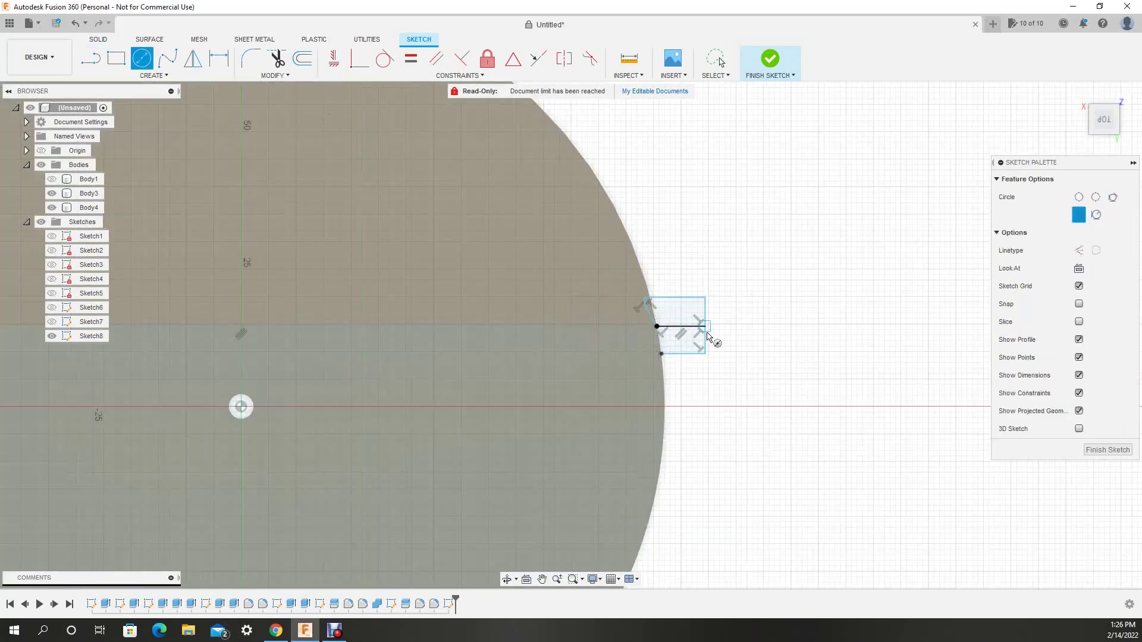
{"action": "key", "text": "e"}
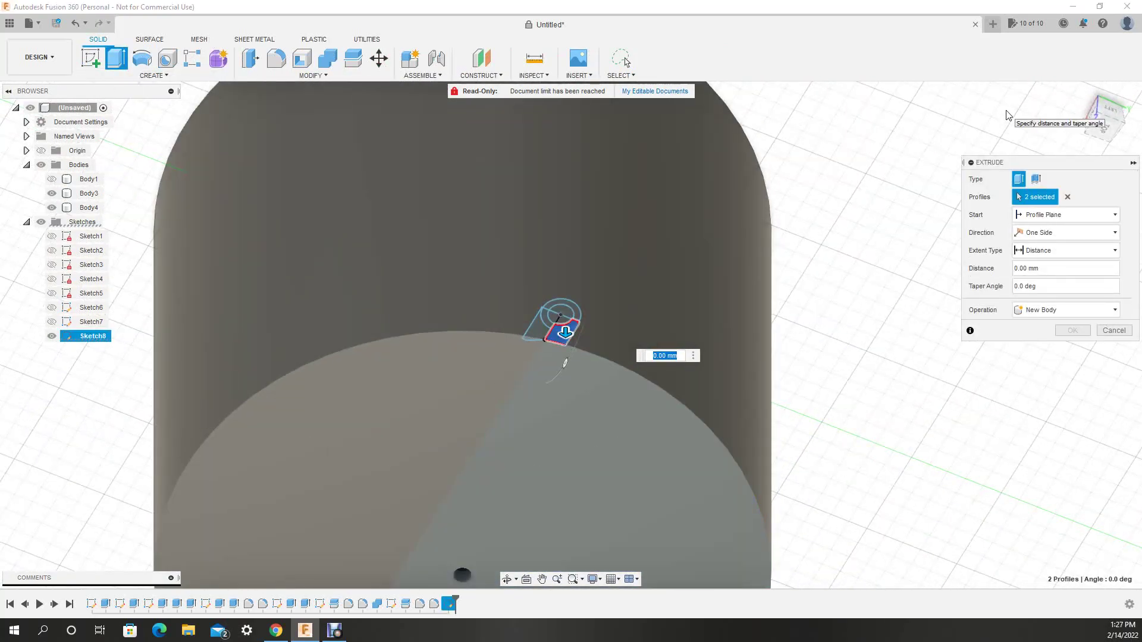
{"action": "left_click", "coordinate": [1036, 244]}
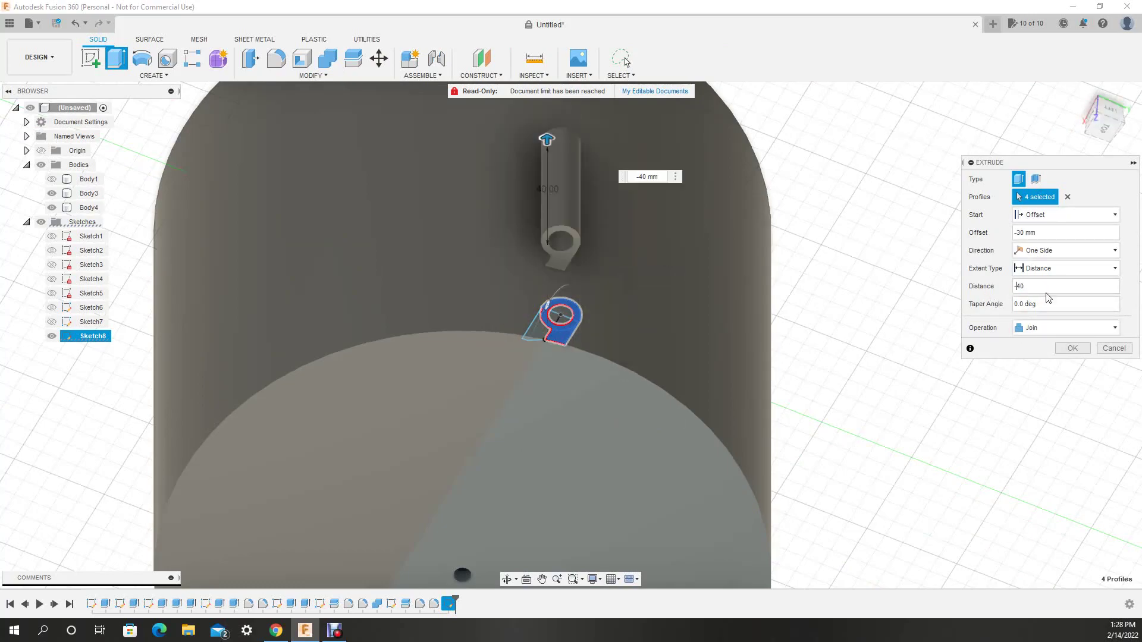
Step: Add a second joined lug extrusion offset −46 mm with distance 15
{"action": "left_click", "coordinate": [1087, 351]}
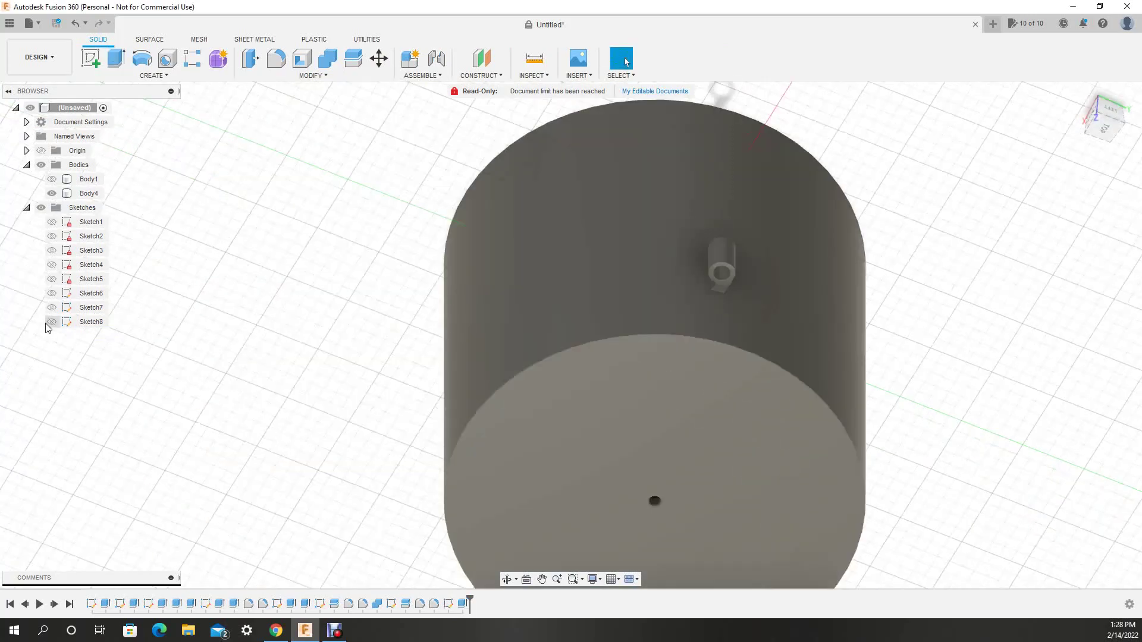
{"action": "key", "text": "e"}
{"action": "left_click", "coordinate": [764, 336]}
{"action": "type", "text": "-15"}
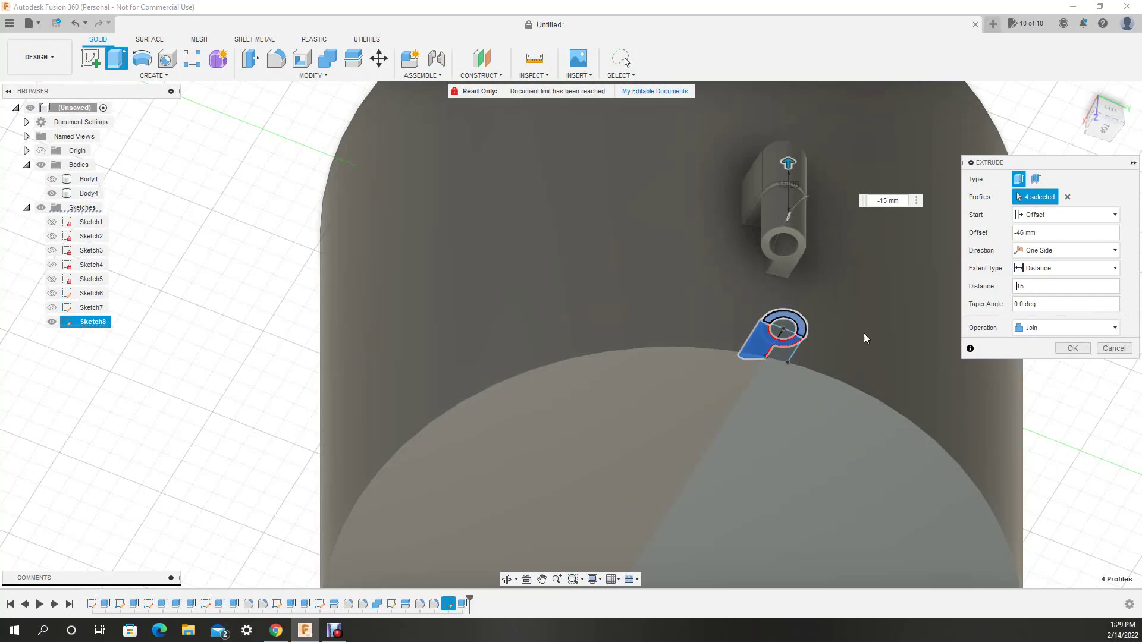
{"action": "key", "text": "Return"}
Step: Cut the lug profile through the neighbouring body with a reversed extrusion
{"action": "right_click", "coordinate": [462, 464]}
{"action": "left_click", "coordinate": [488, 472]}
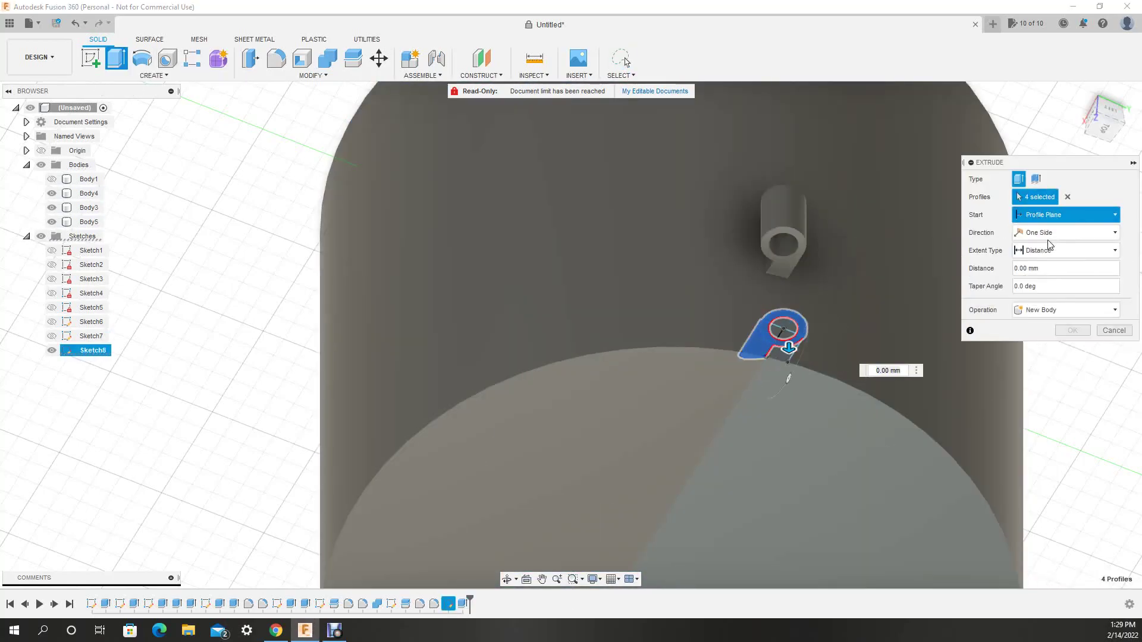
{"action": "left_click_drag", "start_coordinate": [788, 348], "coordinate": [780, 196]}
{"action": "key", "text": "Escape"}
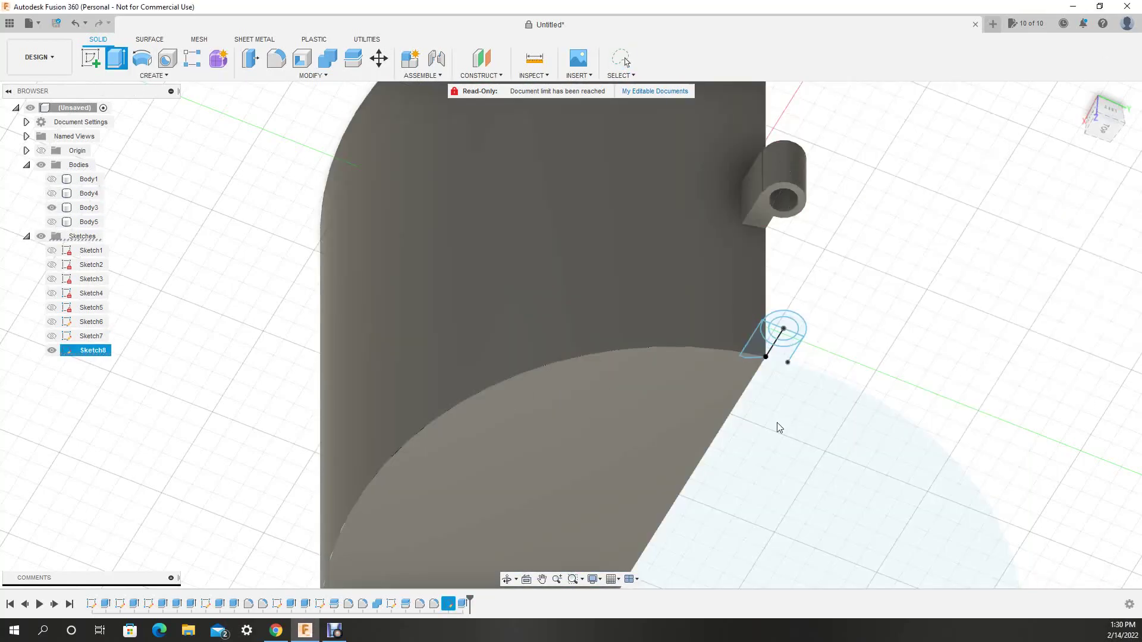
{"action": "mouse_move", "coordinate": [779, 428]}
{"action": "middle_mouse_down", "text": "shift"}
{"action": "mouse_move", "coordinate": [595, 531]}
{"action": "mouse_move", "coordinate": [757, 271]}
{"action": "middle_mouse_up", "text": "shift"}
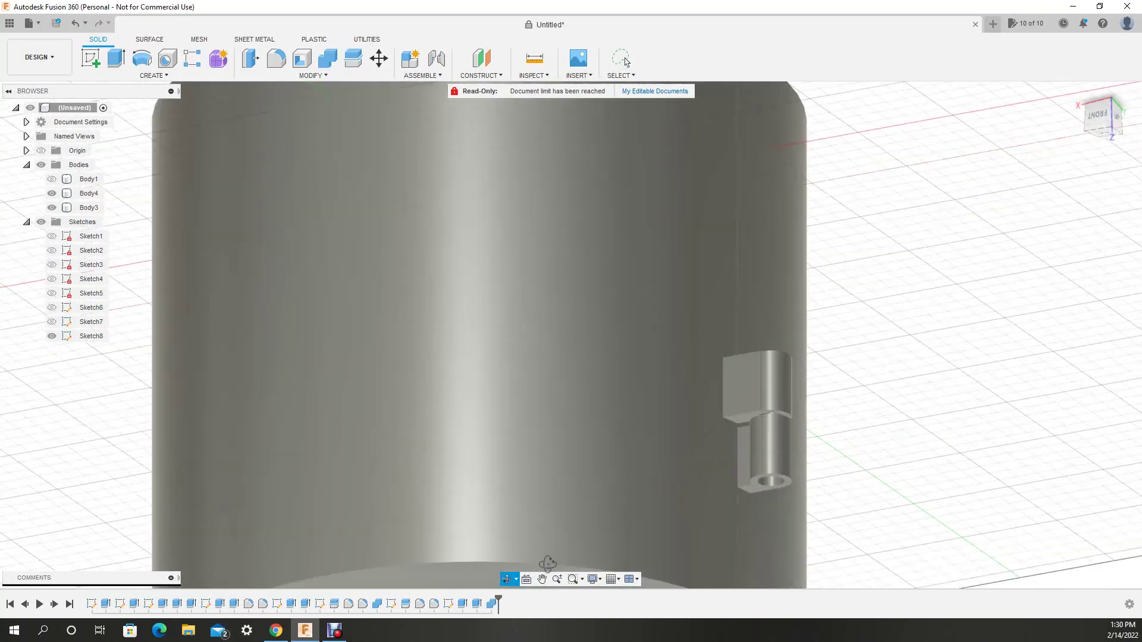
Step: Show Body4 and fillet the lug's bottom edge and the hinge knuckle's top ring edge
{"action": "middle_click_drag", "start_coordinate": [610, 288], "coordinate": [51, 220]}
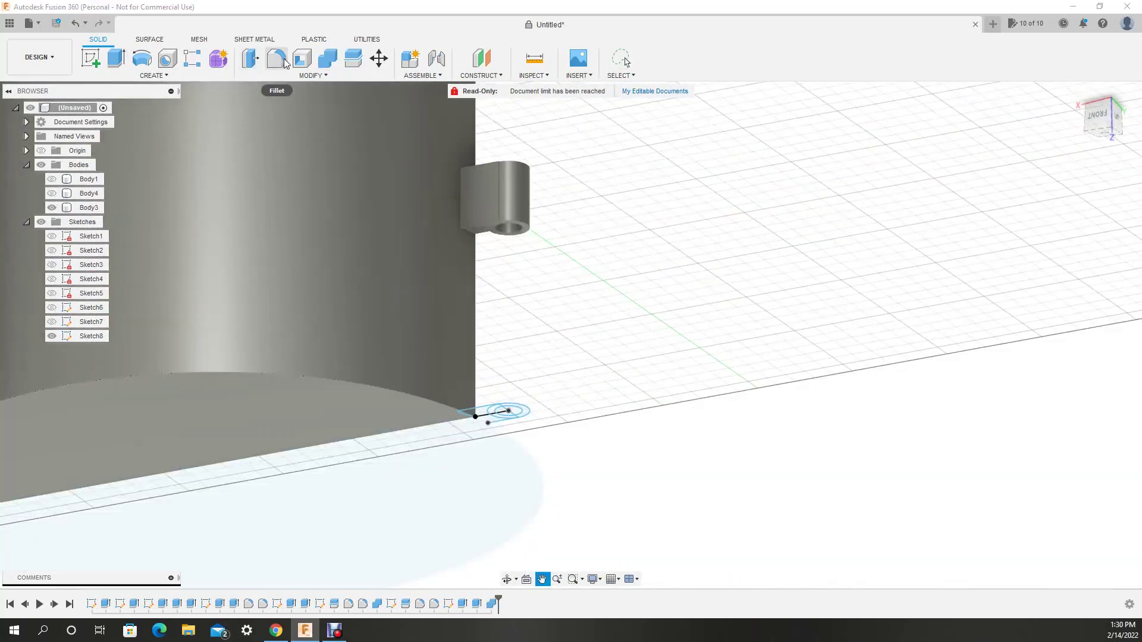
{"action": "scroll", "coordinate": [51, 221], "scroll_direction": "up", "scroll_amount": 4}
{"action": "left_click", "coordinate": [52, 193]}
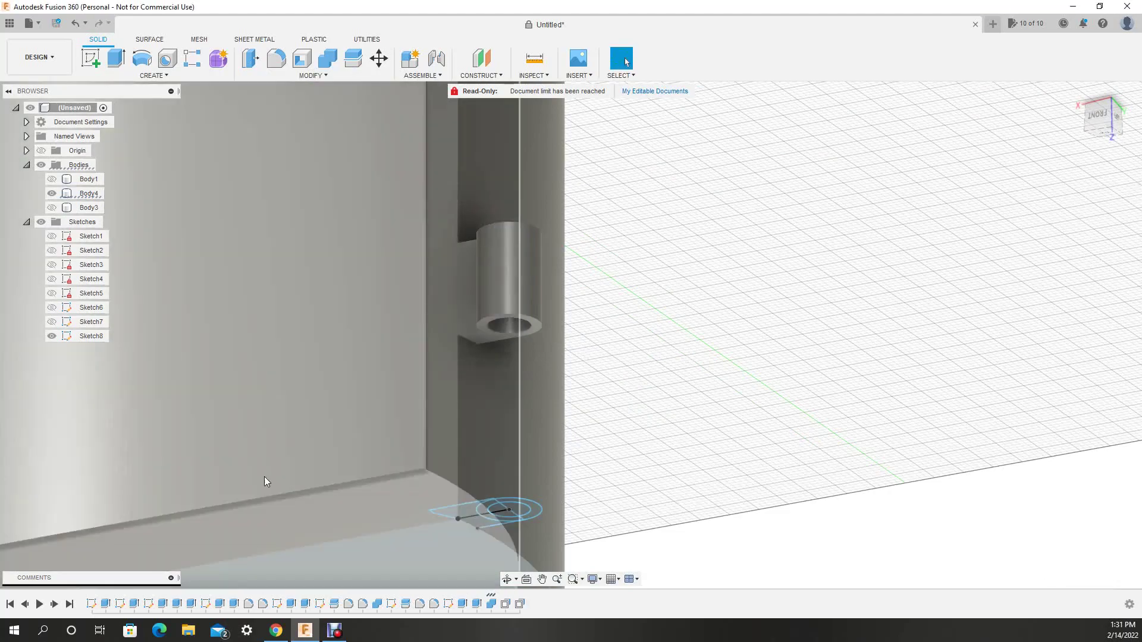
{"action": "key", "text": "f"}
{"action": "left_click", "coordinate": [504, 415]}
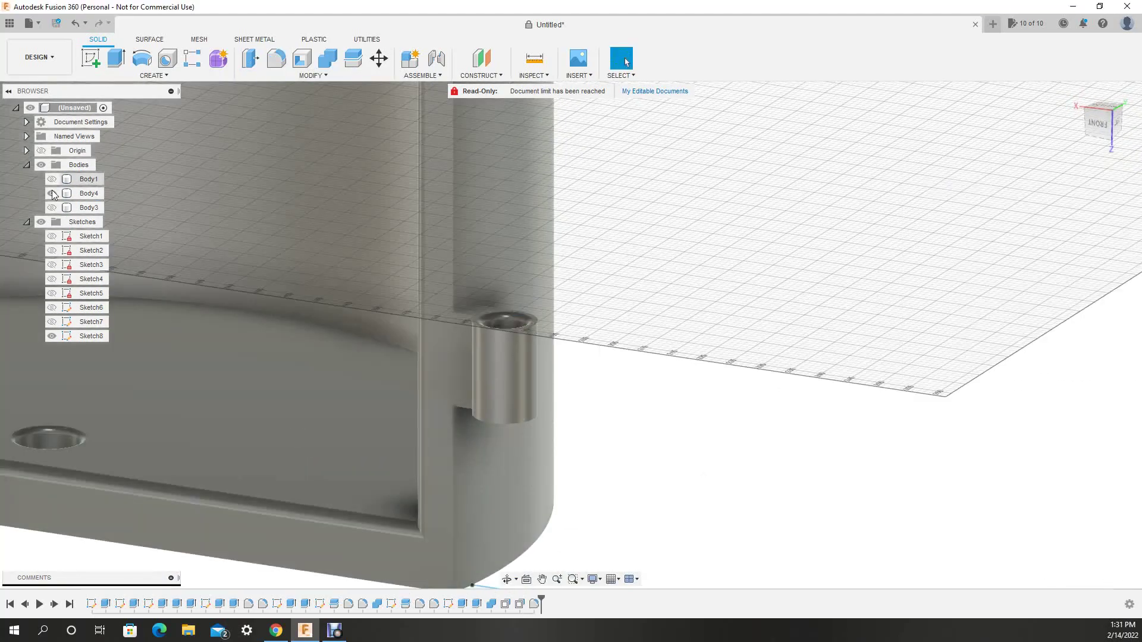
{"action": "middle_click_drag", "start_coordinate": [534, 313], "coordinate": [597, 493]}
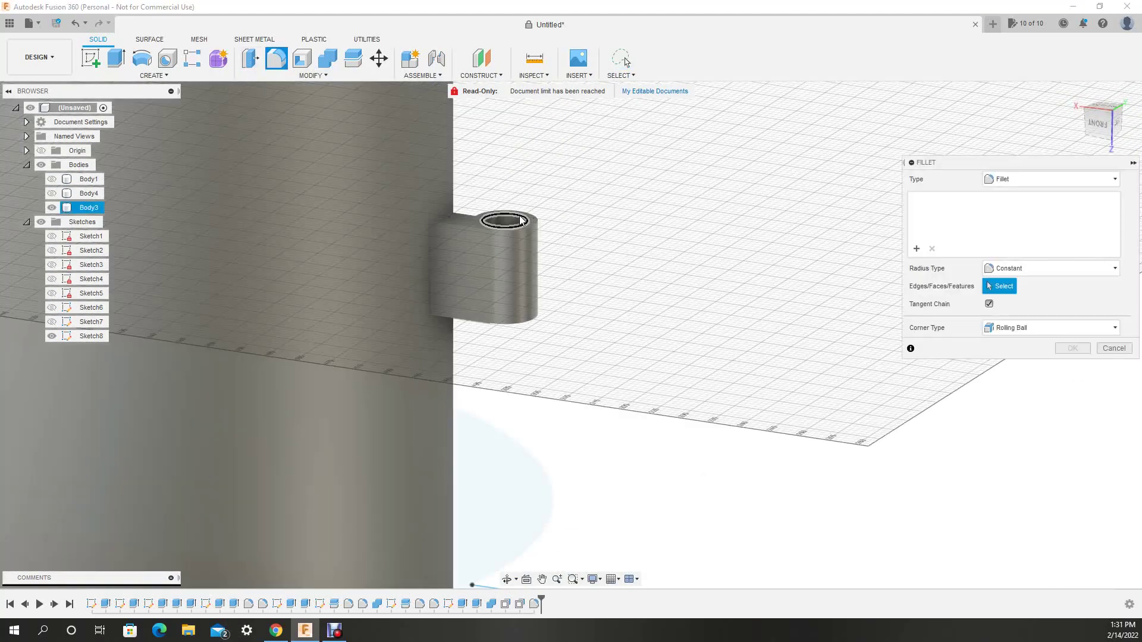
{"action": "left_click", "coordinate": [490, 409]}
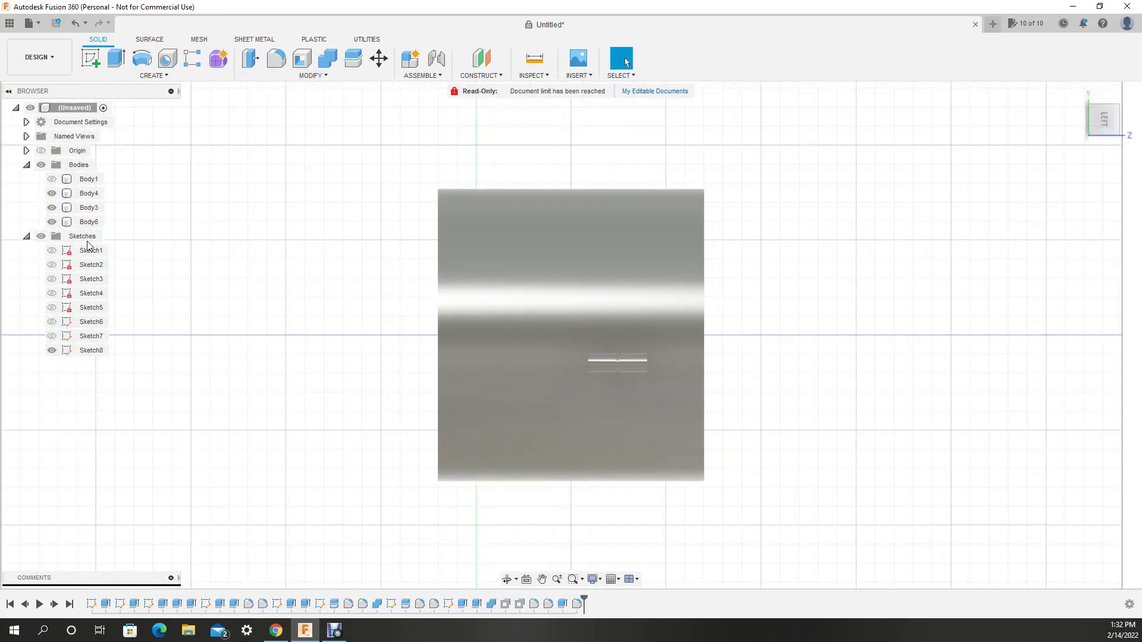
Step: Sketch a stepped line on a tangent plane and split the housing cylinder into two halves
{"action": "left_click", "coordinate": [51, 196]}
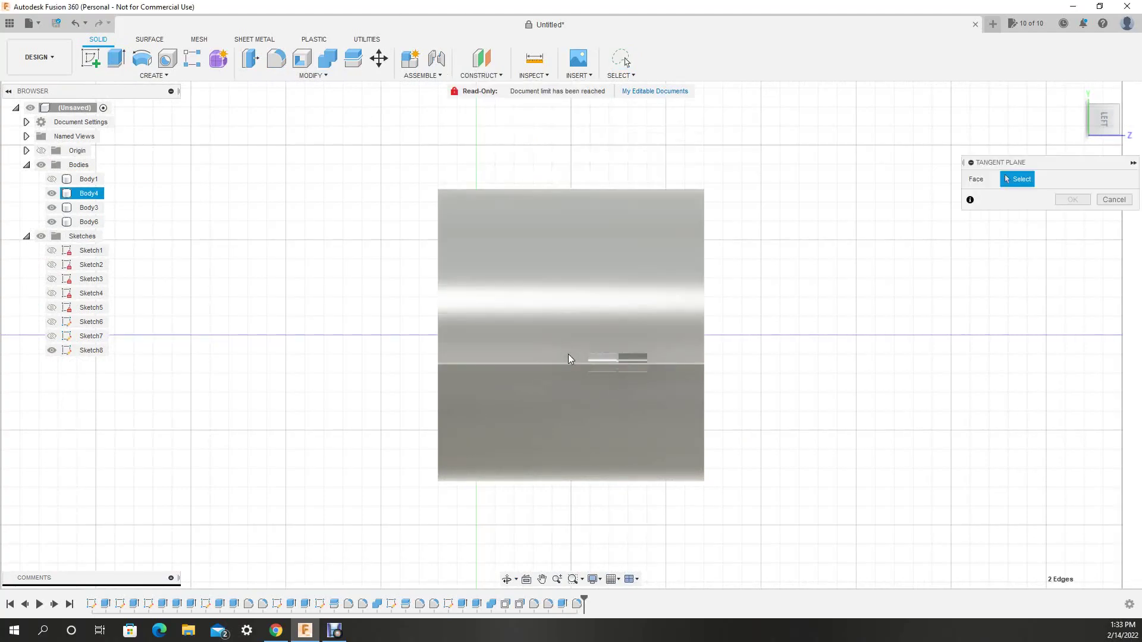
{"action": "left_click", "coordinate": [563, 313]}
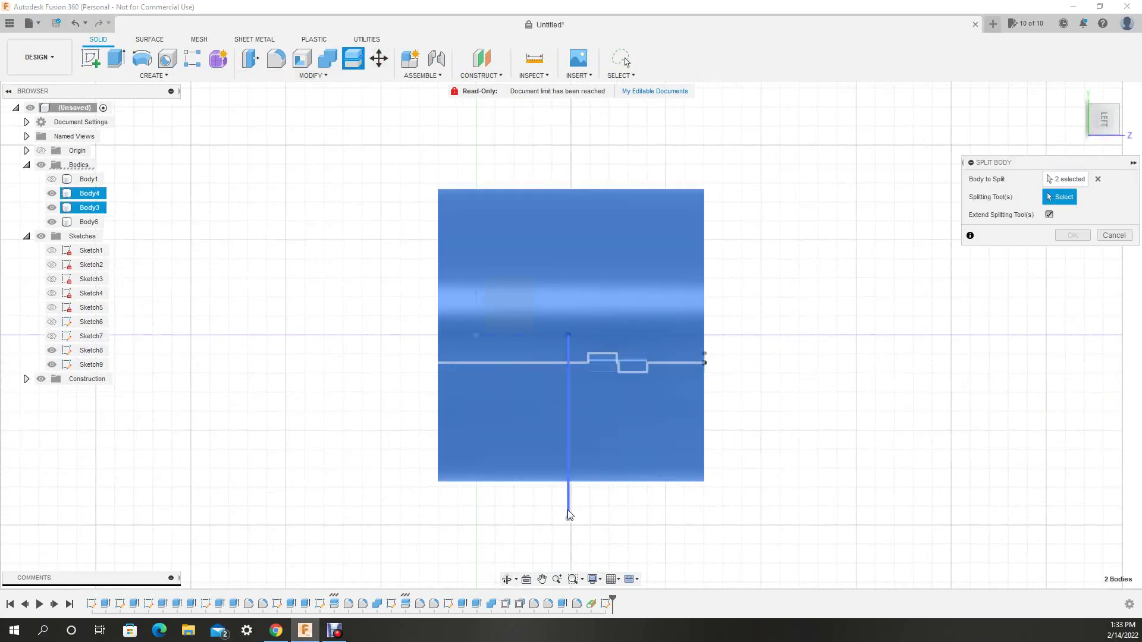
{"action": "left_click", "coordinate": [568, 515]}
{"action": "key", "text": "Return"}
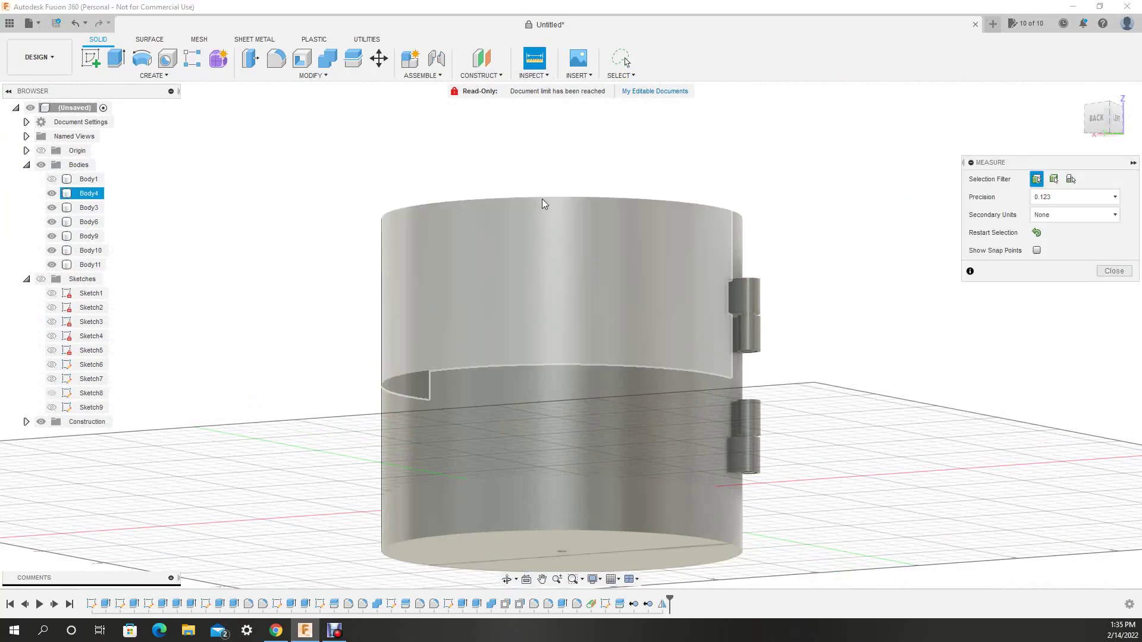
Step: Measure the 143.129 mm housing height, start Sketch10 lines on the back face, and save version 1
{"action": "left_click", "coordinate": [543, 204]}
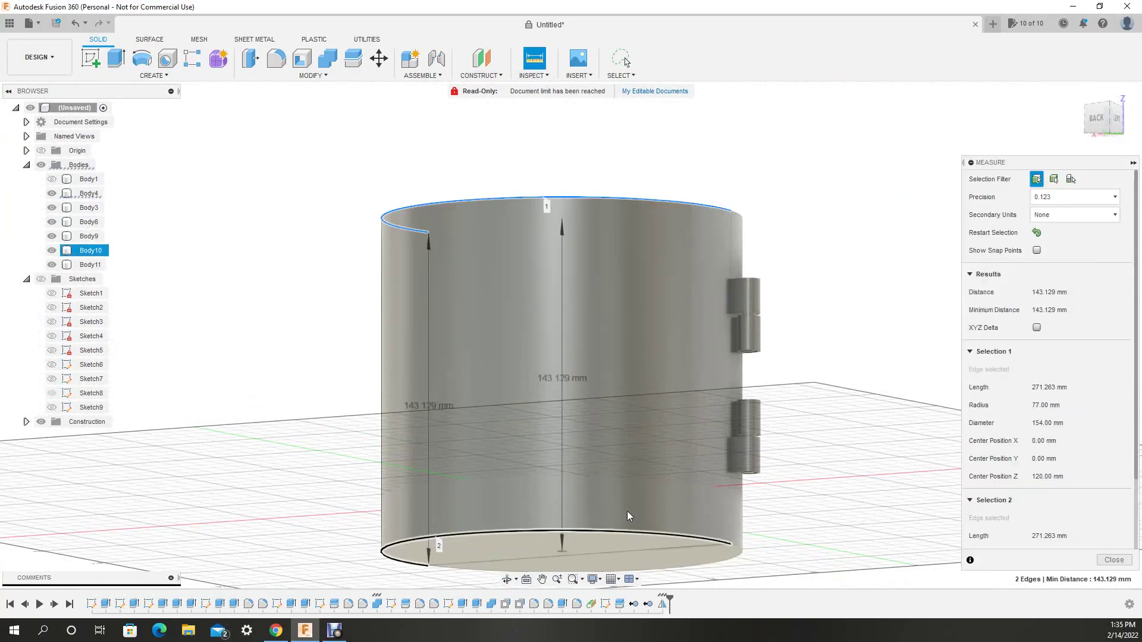
{"action": "left_click", "coordinate": [52, 251]}
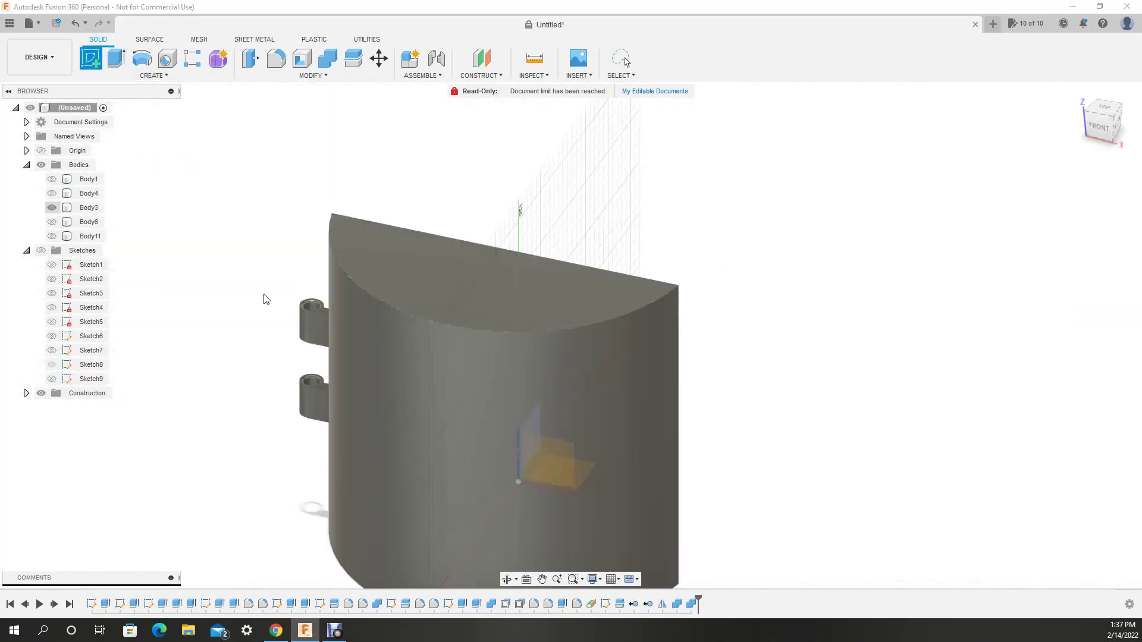
{"action": "left_click", "coordinate": [556, 467]}
{"action": "key", "text": "l"}
{"action": "left_click", "coordinate": [552, 558]}
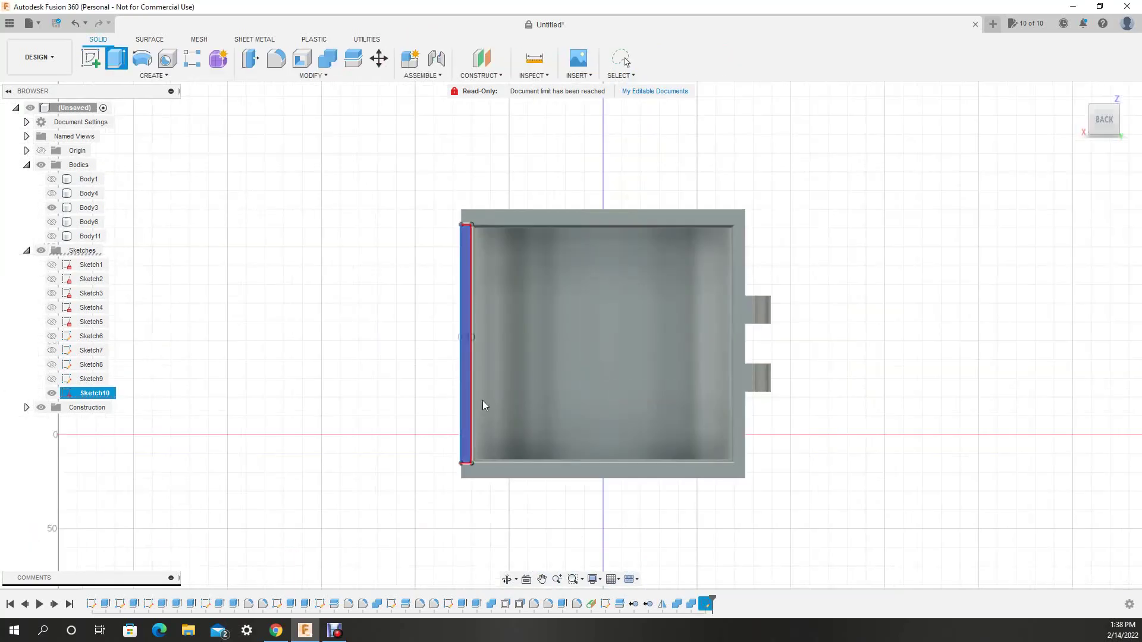
{"action": "mouse_move", "coordinate": [485, 400]}
{"action": "middle_mouse_down", "text": "shift"}
{"action": "mouse_move", "coordinate": [211, 248]}
{"action": "mouse_move", "coordinate": [367, 409]}
{"action": "middle_mouse_up", "text": "shift"}
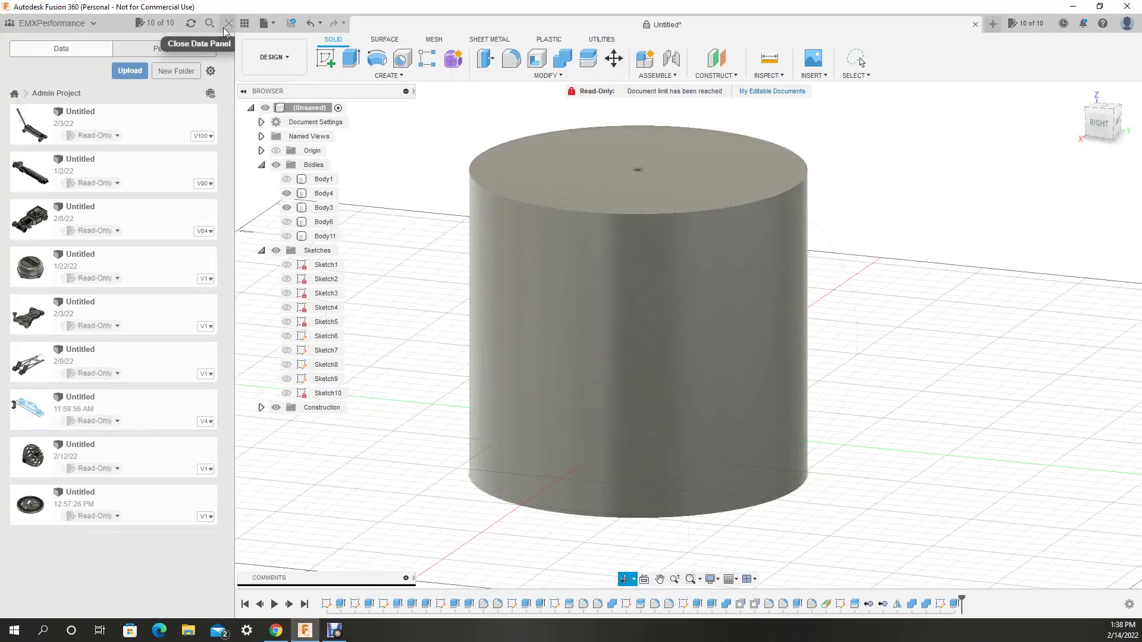
{"action": "left_click", "coordinate": [229, 23]}
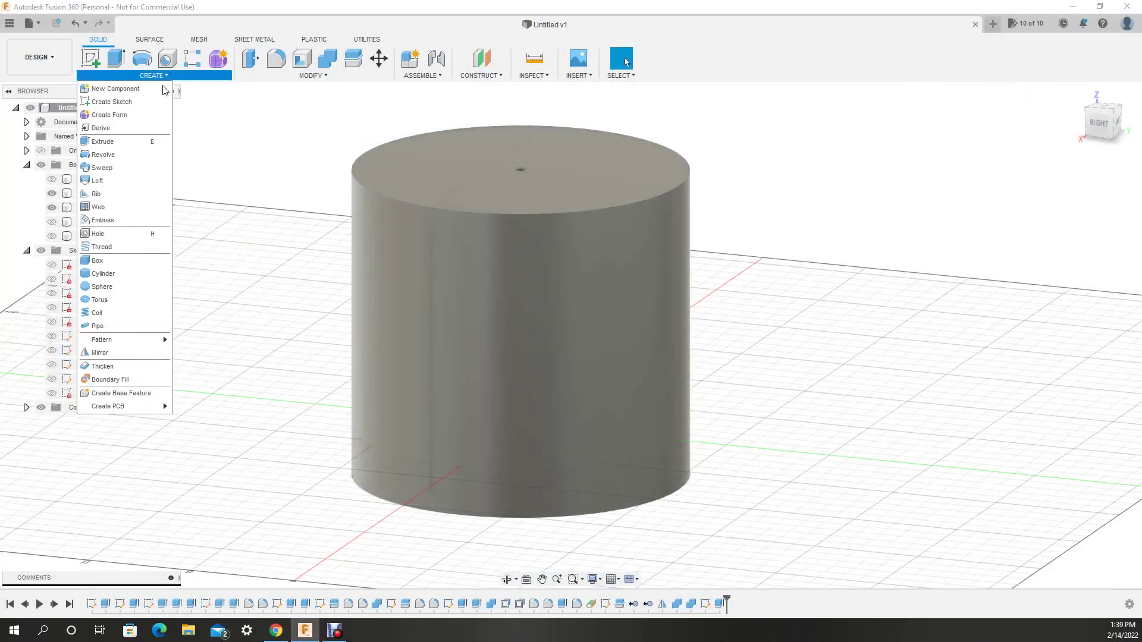
Step: Create torus Body12 on the cylinder's top face: 170 mm inner diameter, 62 mm tube diameter
{"action": "left_click", "coordinate": [99, 300]}
{"action": "left_click", "coordinate": [500, 191]}
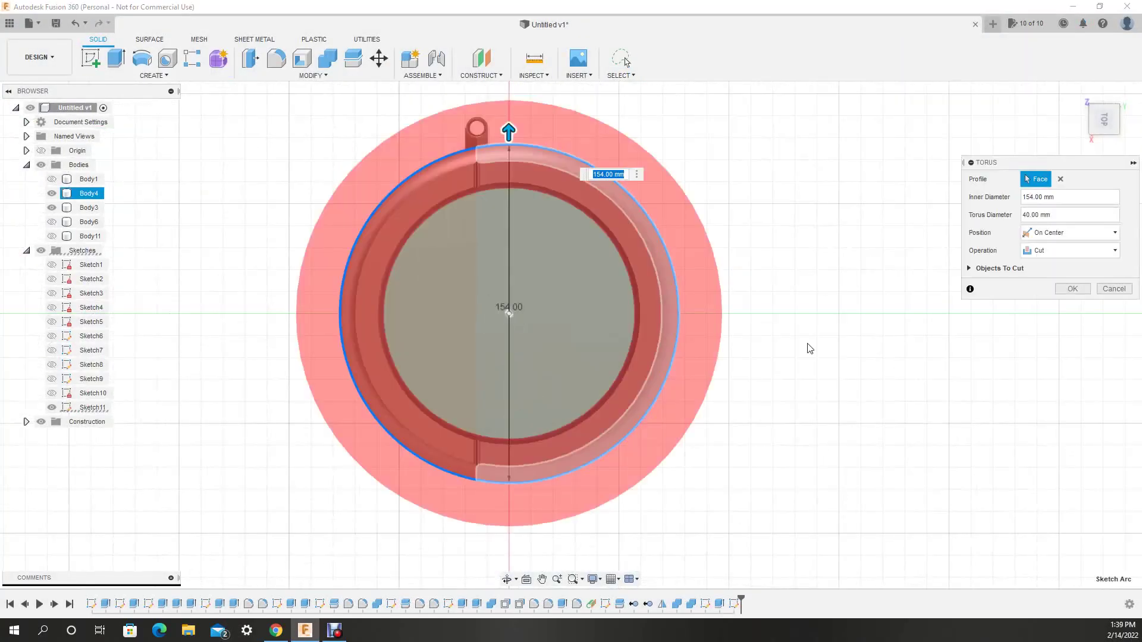
{"action": "middle_click_drag", "start_coordinate": [809, 348], "coordinate": [492, 461], "text": "shift"}
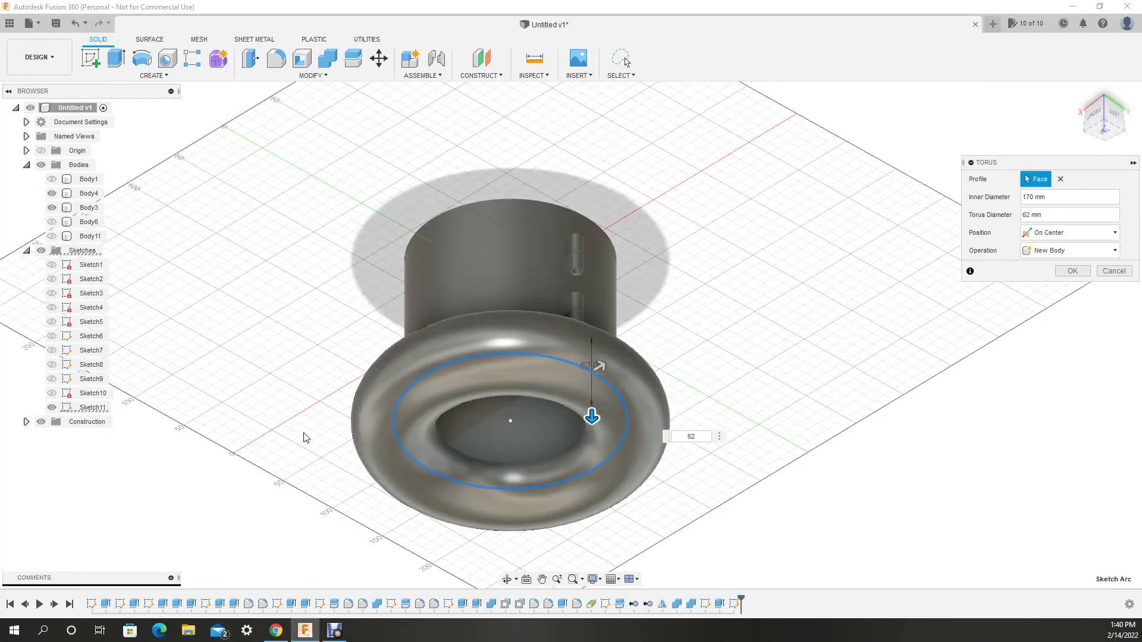
{"action": "middle_click_drag", "start_coordinate": [304, 437], "coordinate": [952, 286], "text": "shift"}
{"action": "left_click", "coordinate": [1073, 270]}
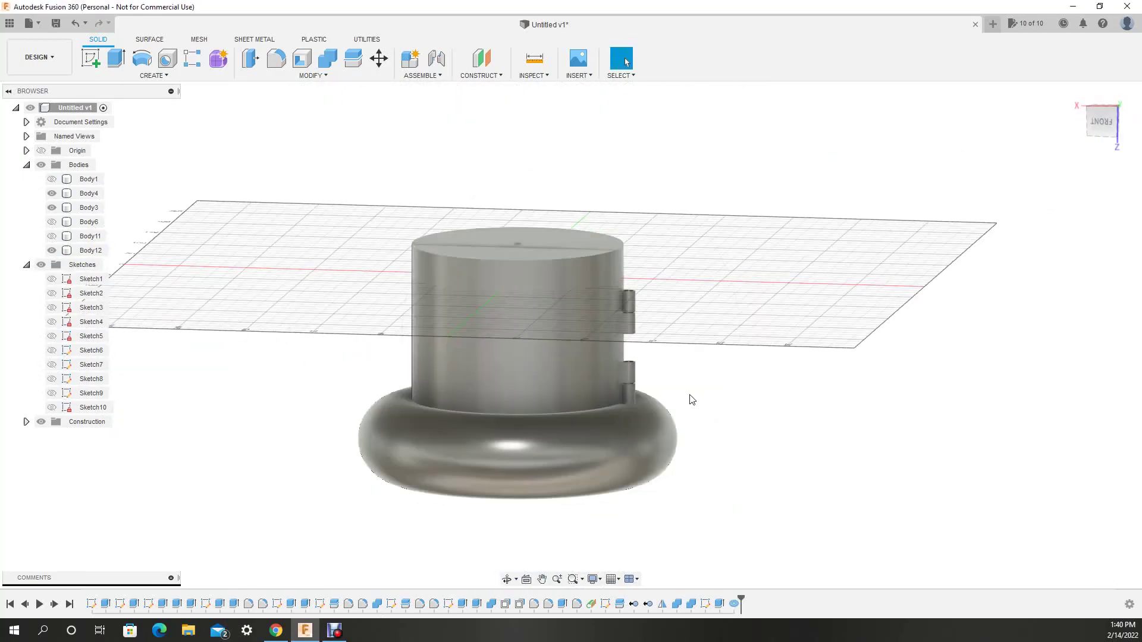
{"action": "left_click", "coordinate": [519, 587]}
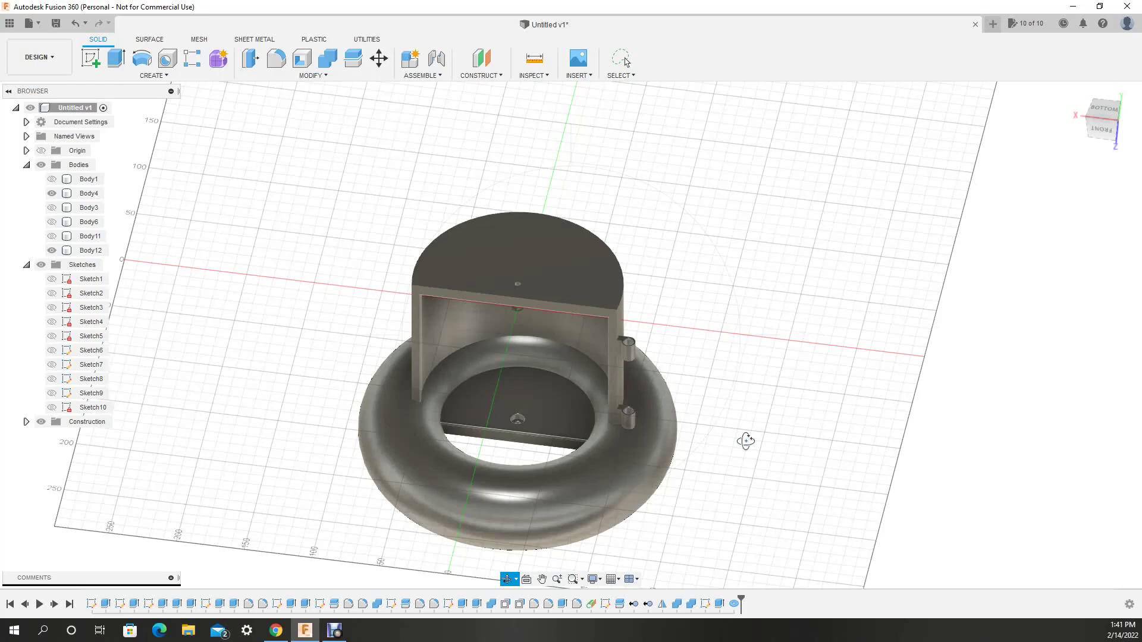
Step: Extrude the cut-away housing profiles as new bodies, then show and select the torus Body12
{"action": "left_click_drag", "start_coordinate": [746, 441], "coordinate": [399, 334]}
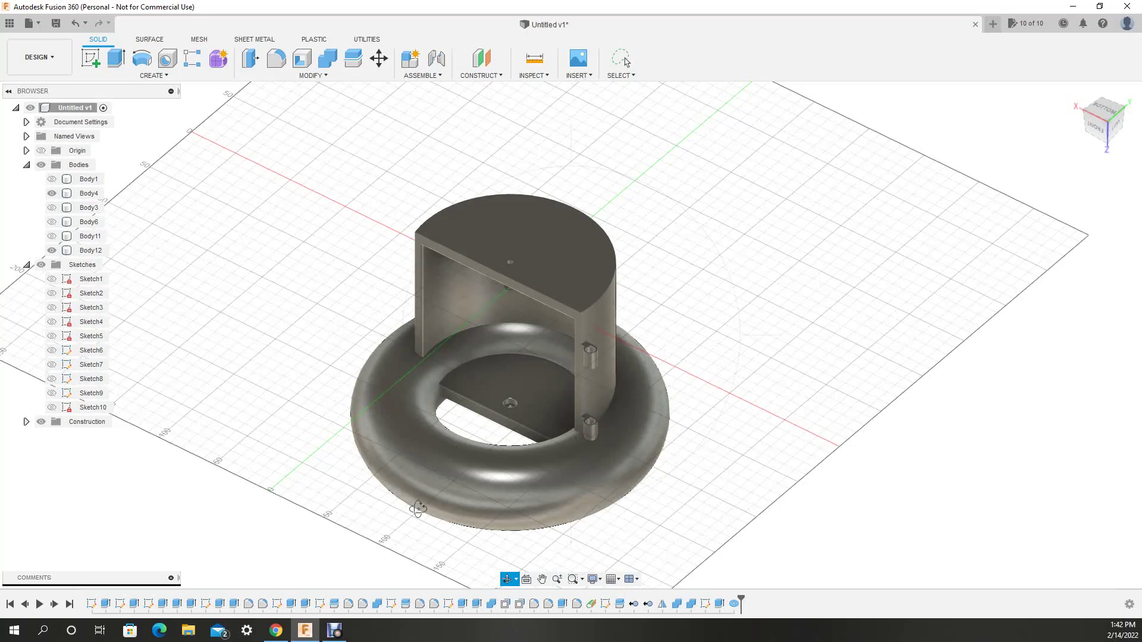
{"action": "key", "text": "alt+Tab"}
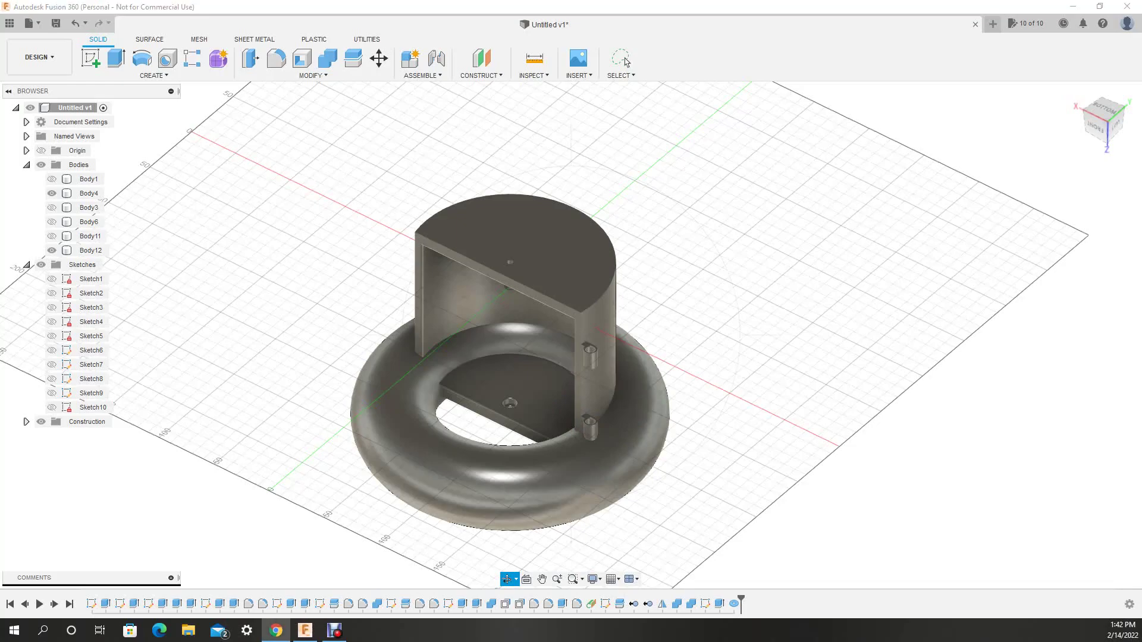
{"action": "left_click", "coordinate": [542, 579]}
{"action": "left_click_drag", "start_coordinate": [728, 387], "coordinate": [707, 359]}
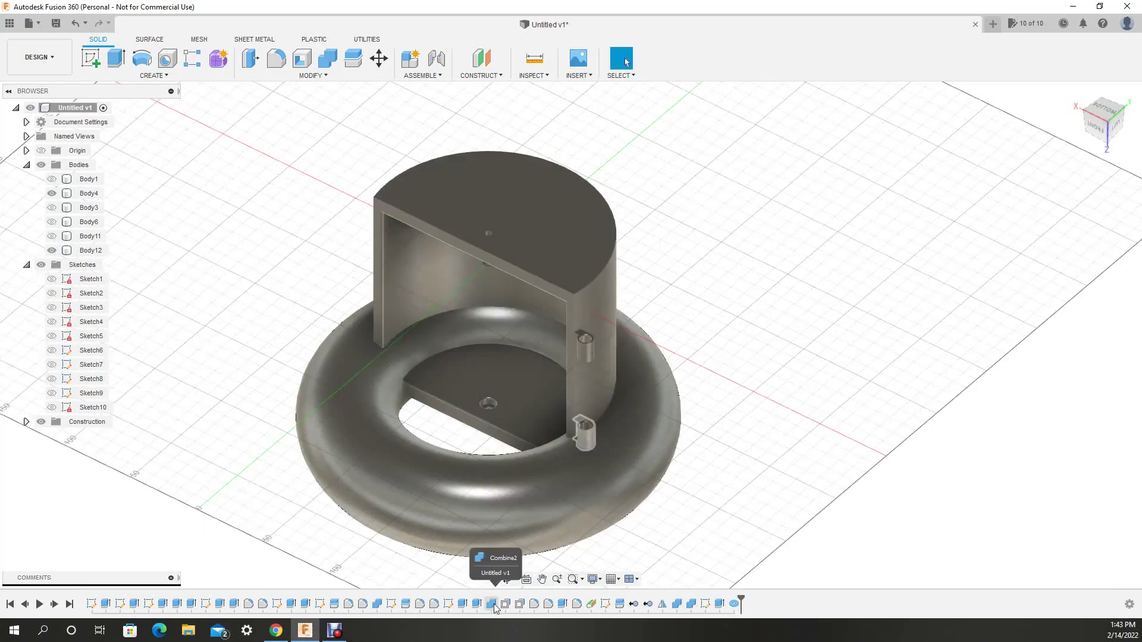
{"action": "scroll", "coordinate": [761, 345], "scroll_direction": "up", "scroll_amount": 3}
{"action": "key", "text": "e"}
{"action": "key", "text": "Return"}
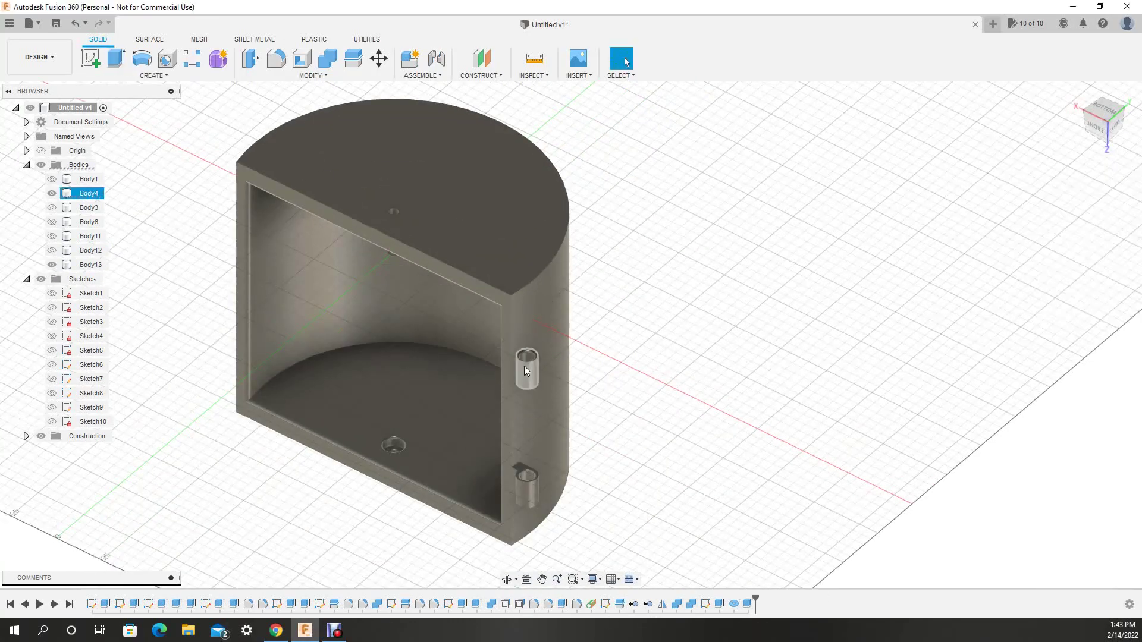
{"action": "key", "text": "Return"}
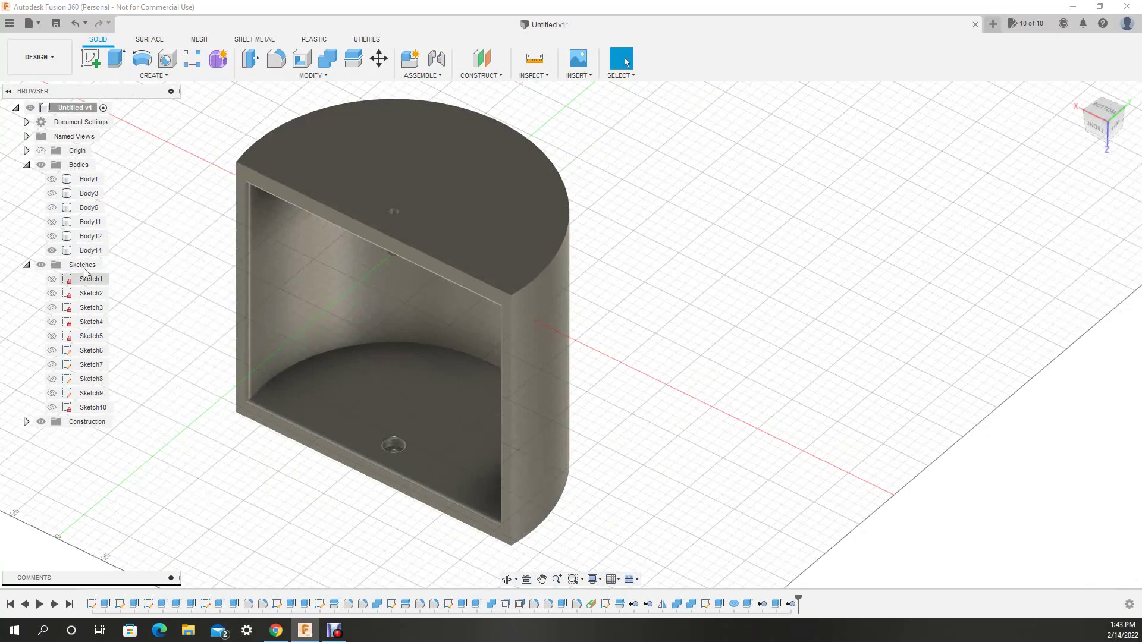
{"action": "left_click", "coordinate": [52, 236]}
{"action": "left_click", "coordinate": [91, 236]}
Step: Move the torus 30 mm down along Z
{"action": "key", "text": "m"}
{"action": "left_click_drag", "start_coordinate": [399, 381], "coordinate": [399, 348]}
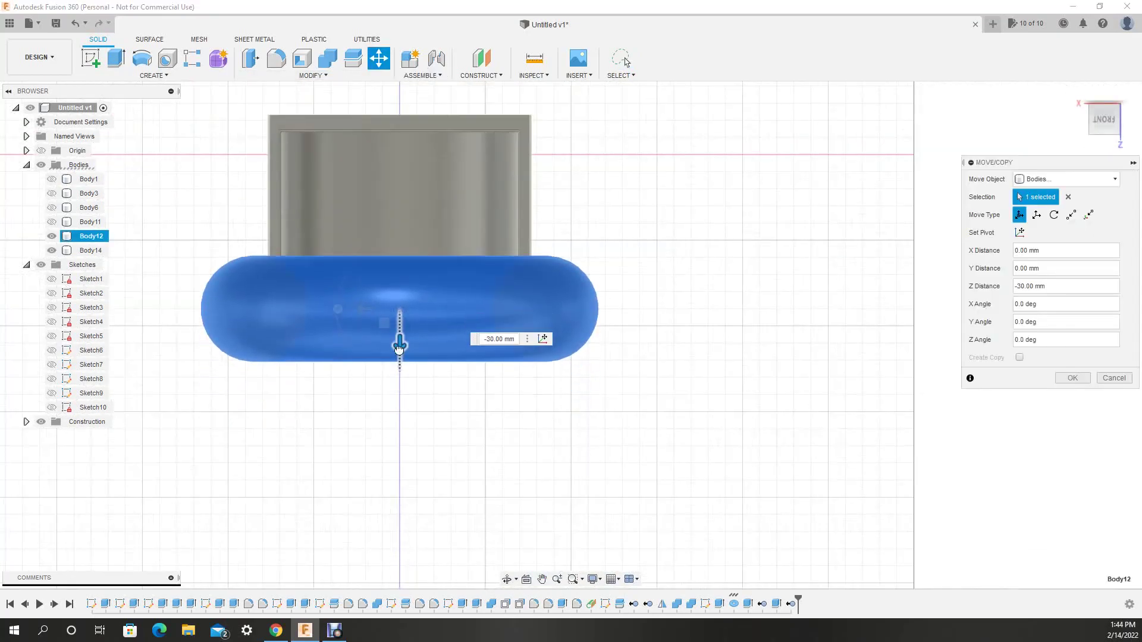
{"action": "mouse_move", "coordinate": [399, 348]}
{"action": "middle_mouse_down", "text": "shift"}
{"action": "mouse_move", "coordinate": [8, 386]}
{"action": "mouse_move", "coordinate": [55, 155]}
{"action": "middle_mouse_up", "text": "shift"}
{"action": "key", "text": "Return"}
Step: Hide the housing cylinder and extrude Sketch1's circle 200 mm
{"action": "left_click", "coordinate": [52, 251]}
{"action": "left_click", "coordinate": [52, 279]}
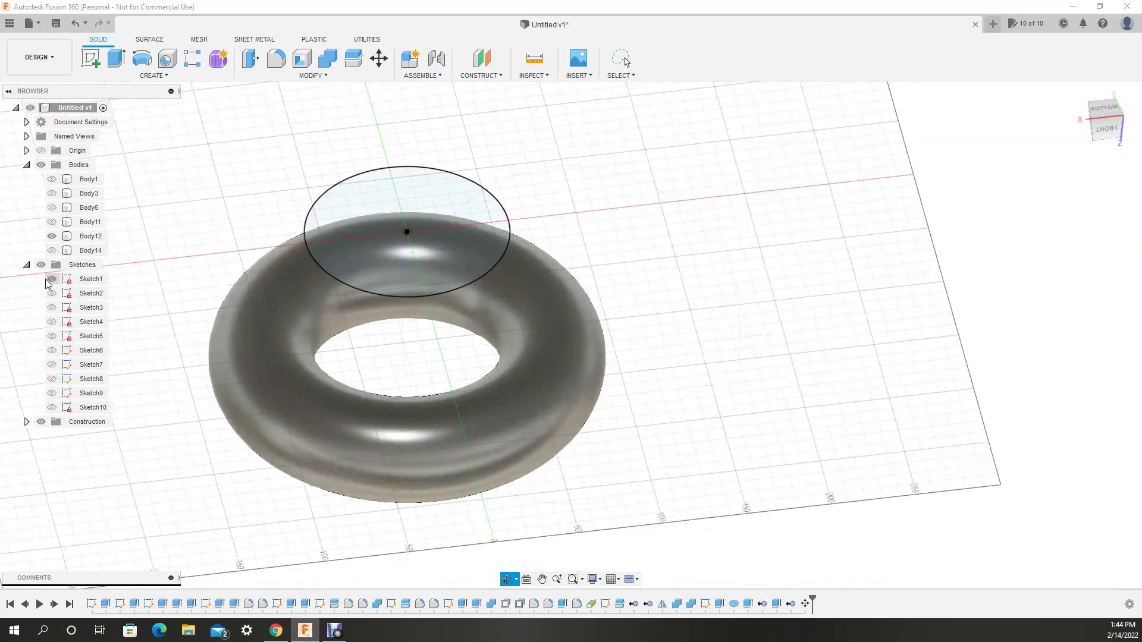
{"action": "key", "text": "e"}
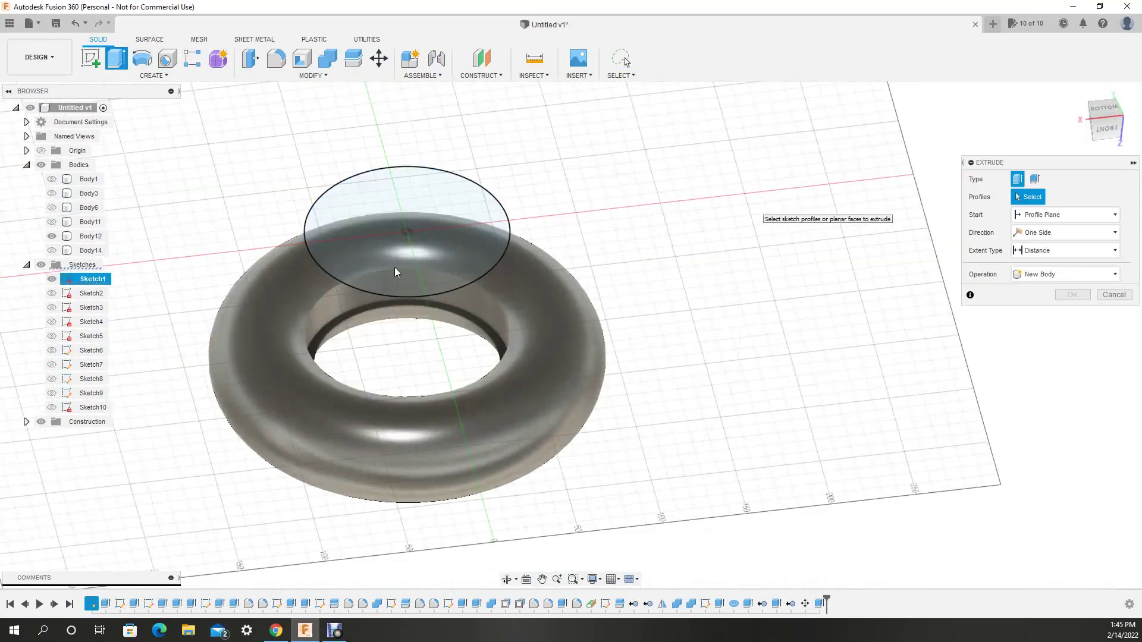
{"action": "type", "text": "200"}
{"action": "key", "text": "Return"}
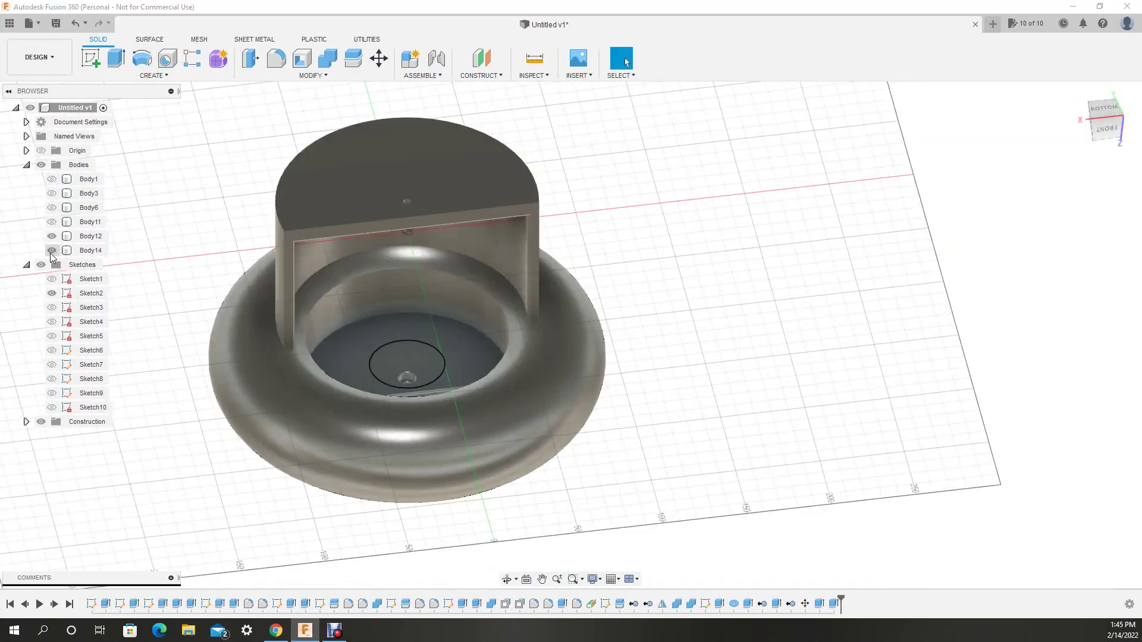
Step: Extrude the circle as a cut through the torus to make a round bore
{"action": "key", "text": "e"}
{"action": "left_click", "coordinate": [383, 353]}
{"action": "left_click", "coordinate": [1065, 327]}
{"action": "key", "text": "Escape"}
{"action": "key", "text": "Escape"}
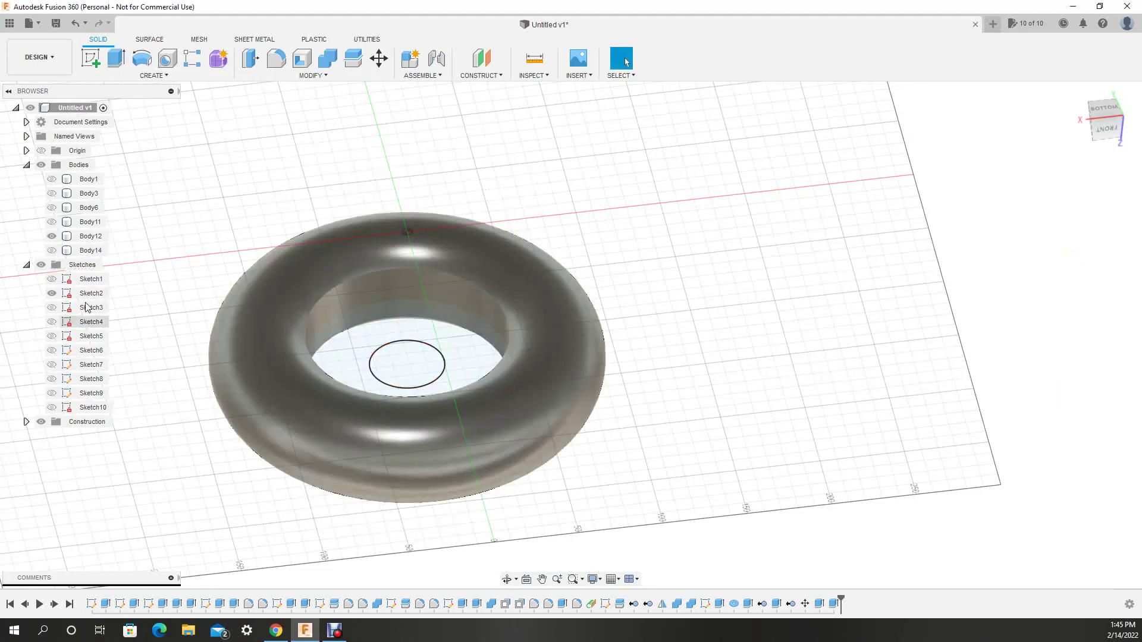
{"action": "key", "text": "e"}
{"action": "left_click", "coordinate": [417, 190]}
{"action": "key", "text": "Return"}
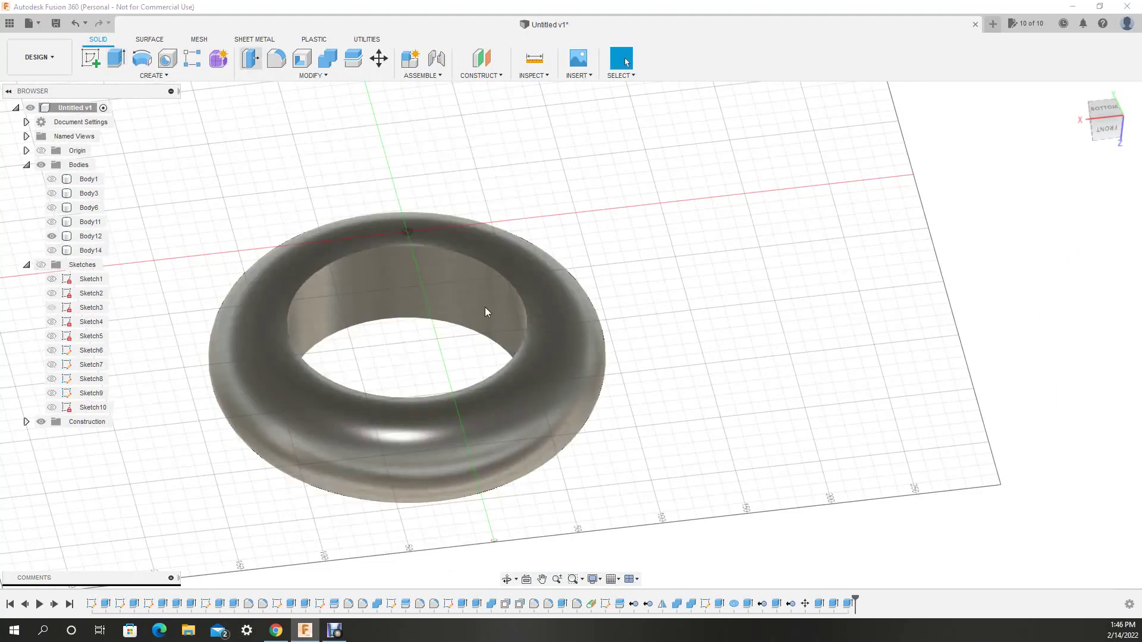
Step: Offset the torus inner wall face by -1 mm
{"action": "key", "text": "q"}
{"action": "left_click", "coordinate": [484, 314]}
{"action": "type", "text": "-1"}
{"action": "left_click", "coordinate": [52, 194]}
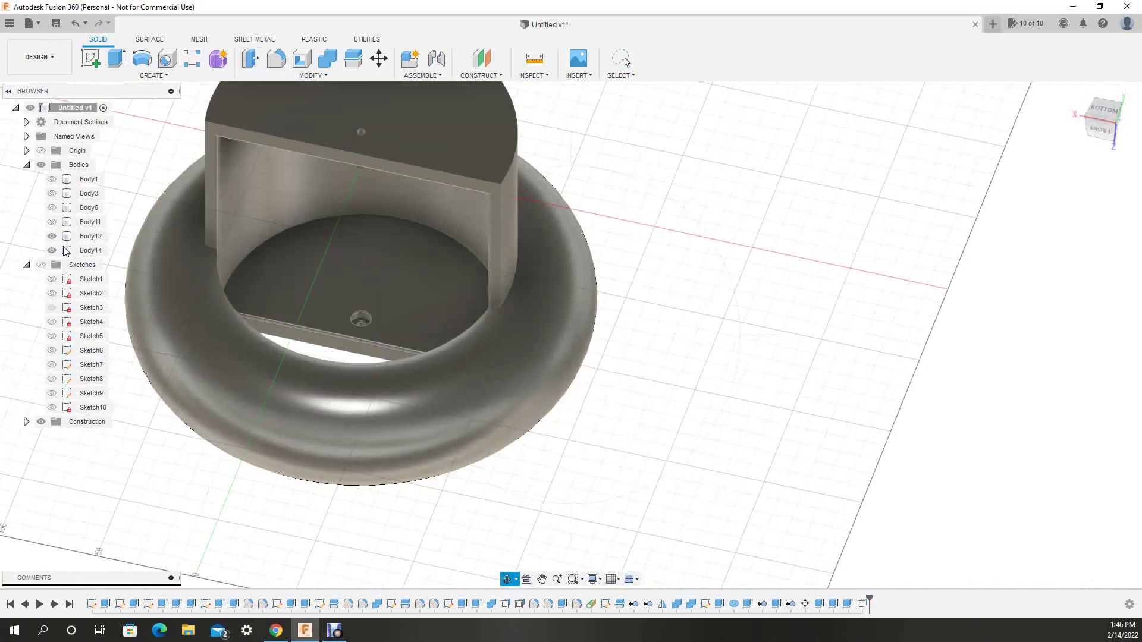
{"action": "left_click", "coordinate": [52, 193]}
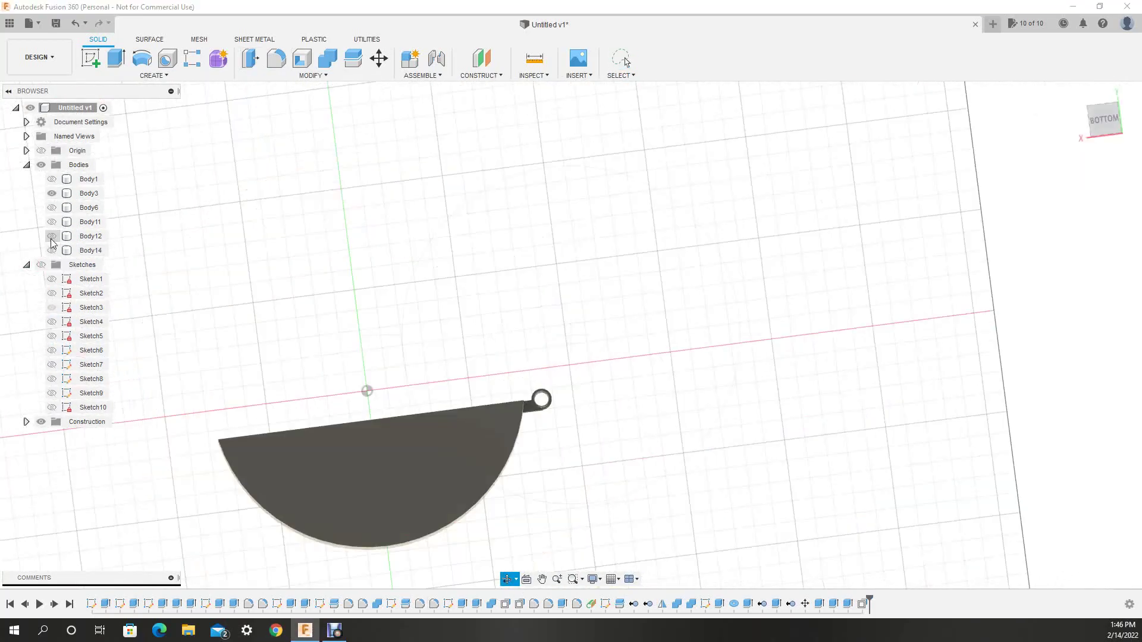
Step: Extrude the underside half-disc into the new Body15
{"action": "key", "text": "e"}
{"action": "key", "text": "Return"}
{"action": "right_click", "coordinate": [89, 262]}
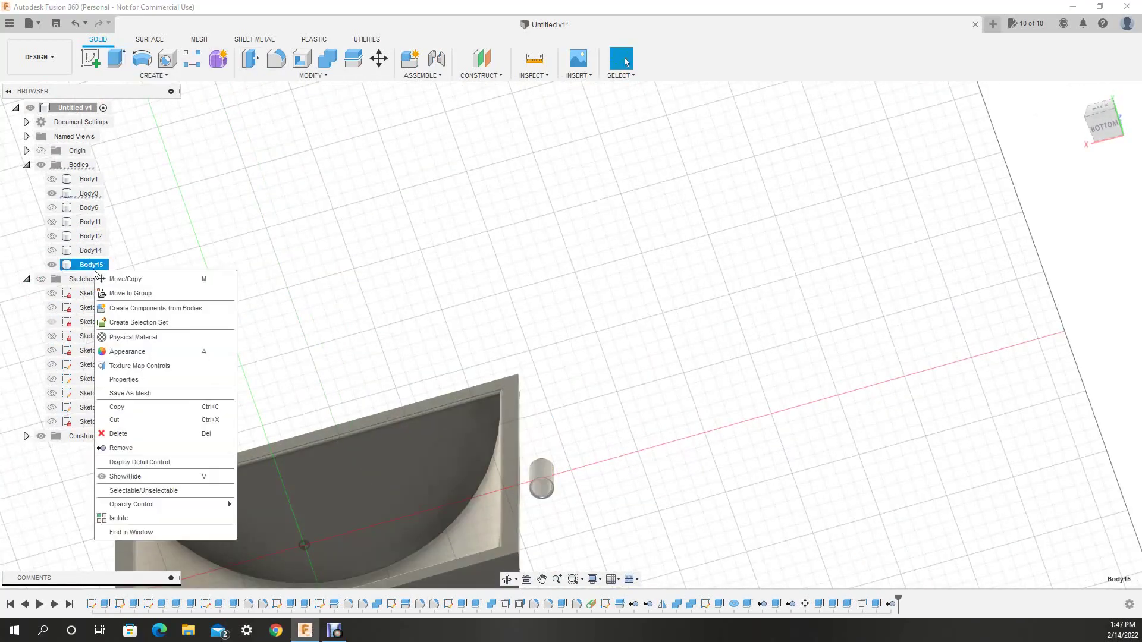
{"action": "left_click", "coordinate": [179, 510]}
{"action": "mouse_move", "coordinate": [357, 369]}
{"action": "middle_mouse_down", "text": "shift"}
{"action": "mouse_move", "coordinate": [593, 502]}
{"action": "mouse_move", "coordinate": [456, 413]}
{"action": "middle_mouse_up", "text": "shift"}
Step: Extrude both halves of the underside circle into a disc as a new body
{"action": "key", "text": "e"}
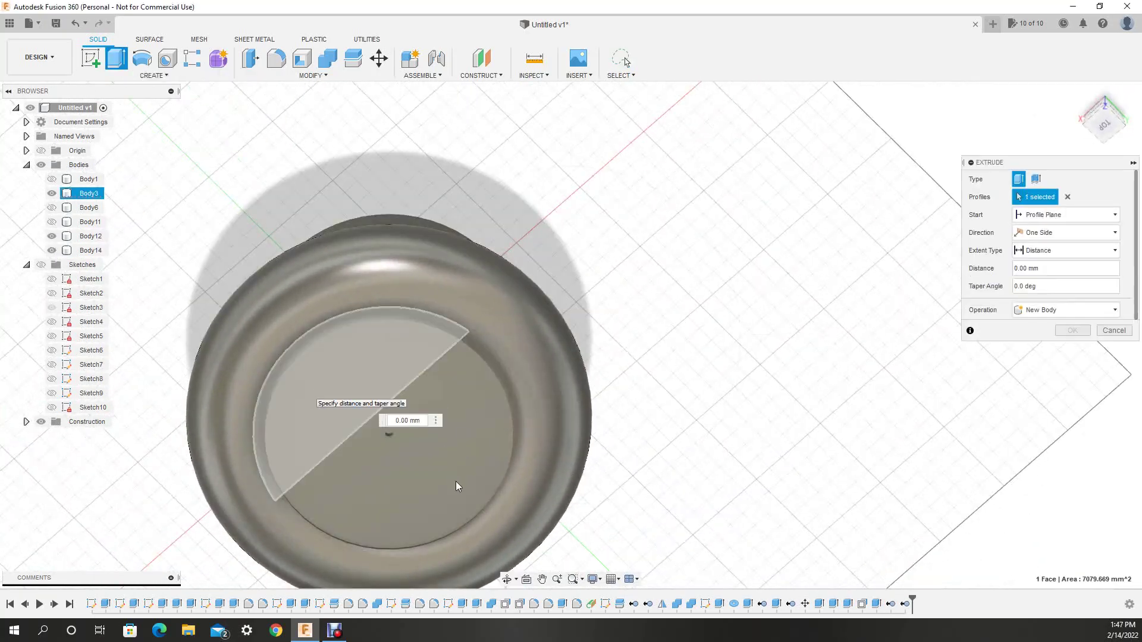
{"action": "left_click", "coordinate": [456, 413]}
{"action": "left_click", "coordinate": [368, 381]}
{"action": "mouse_move", "coordinate": [690, 306]}
{"action": "middle_mouse_down", "text": "shift"}
{"action": "mouse_move", "coordinate": [554, 545]}
{"action": "mouse_move", "coordinate": [257, 131]}
{"action": "middle_mouse_up", "text": "shift"}
{"action": "key", "text": "Return"}
Step: Fillet the disc's rim edge where it meets the volute
{"action": "key", "text": "f"}
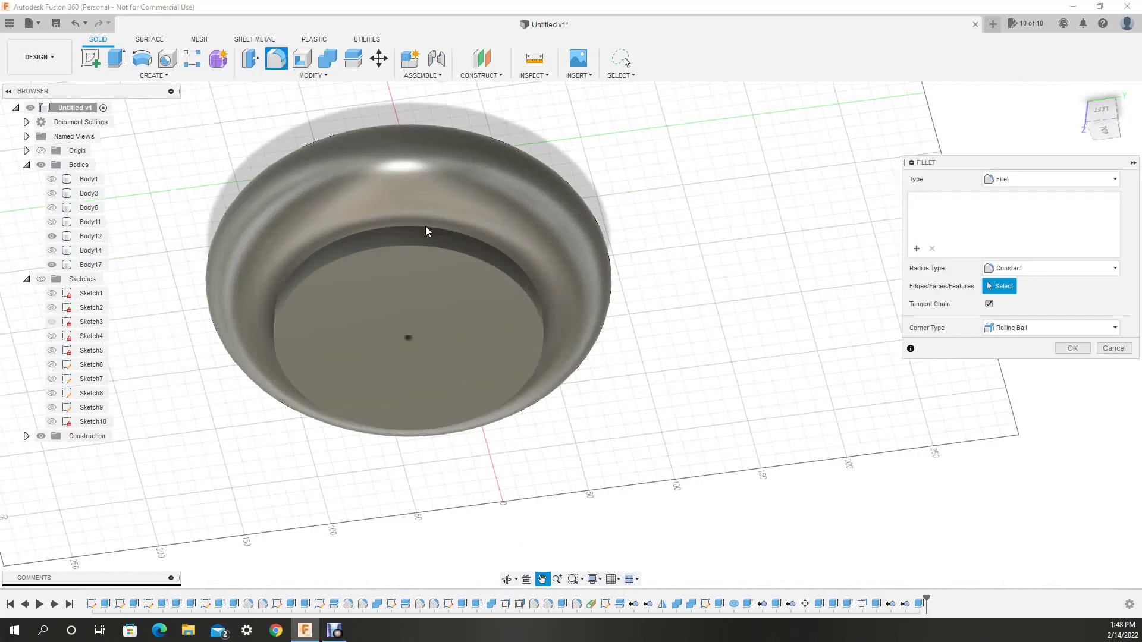
{"action": "scroll", "coordinate": [426, 229], "scroll_direction": "up", "scroll_amount": 5}
{"action": "scroll", "coordinate": [615, 369], "scroll_direction": "up", "scroll_amount": 2}
{"action": "left_click", "coordinate": [616, 369]}
{"action": "key", "text": "Escape"}
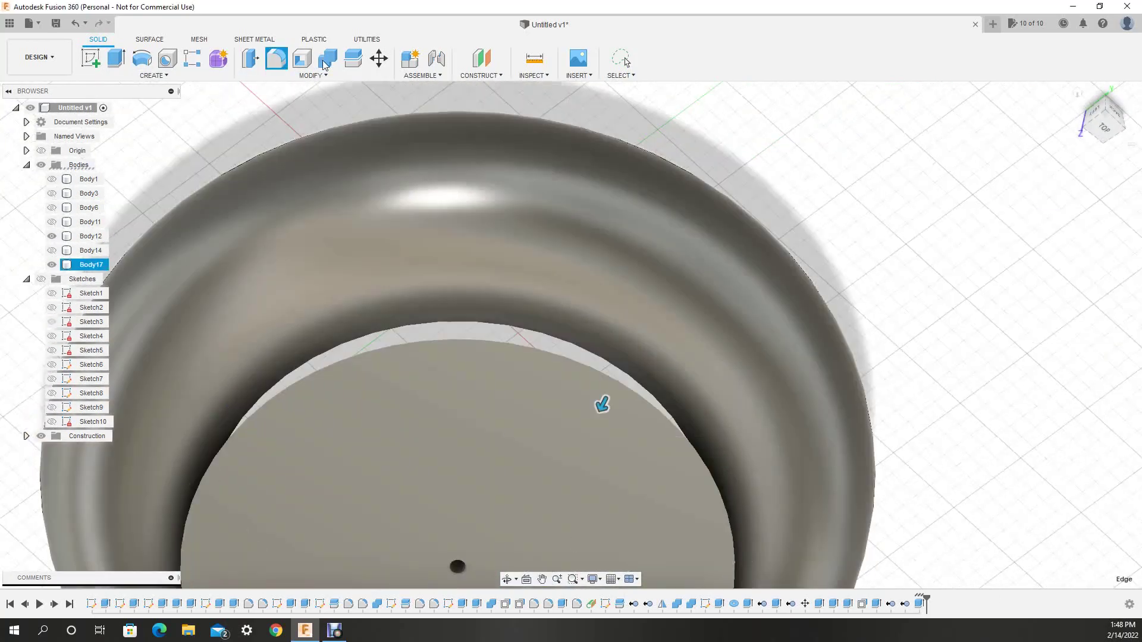
{"action": "left_click", "coordinate": [1071, 270]}
{"action": "key", "text": "f"}
{"action": "left_click", "coordinate": [508, 312]}
{"action": "key", "text": "Return"}
Step: Draw concentric 120 mm and 180 mm circles centred on the origin
{"action": "key", "text": "c"}
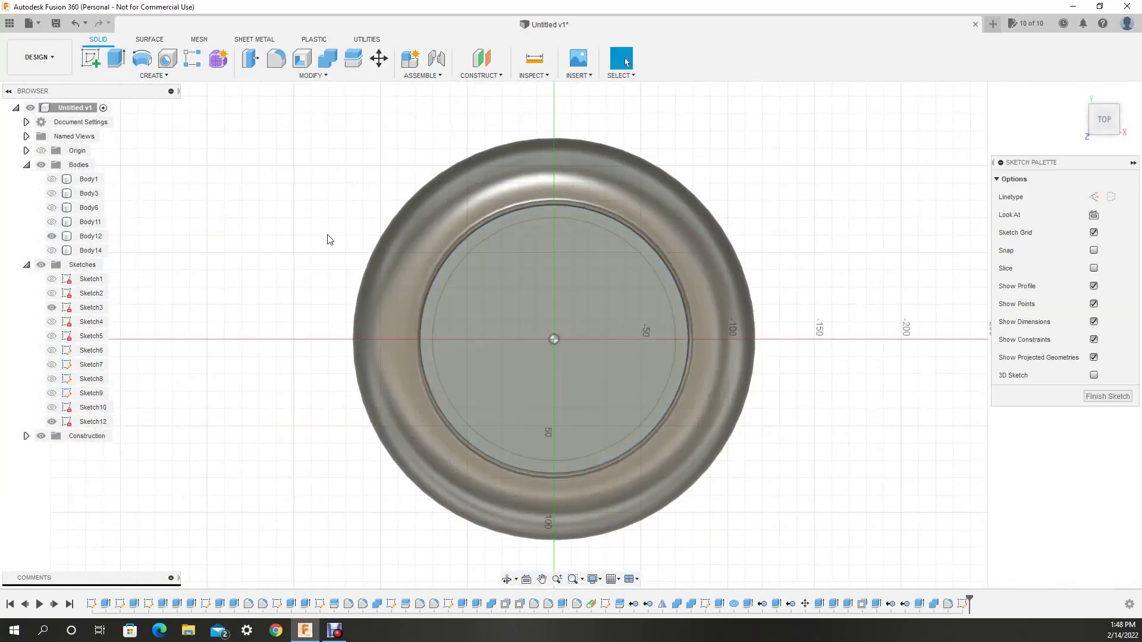
{"action": "left_click", "coordinate": [554, 339]}
{"action": "type", "text": "120"}
{"action": "key", "text": "Return"}
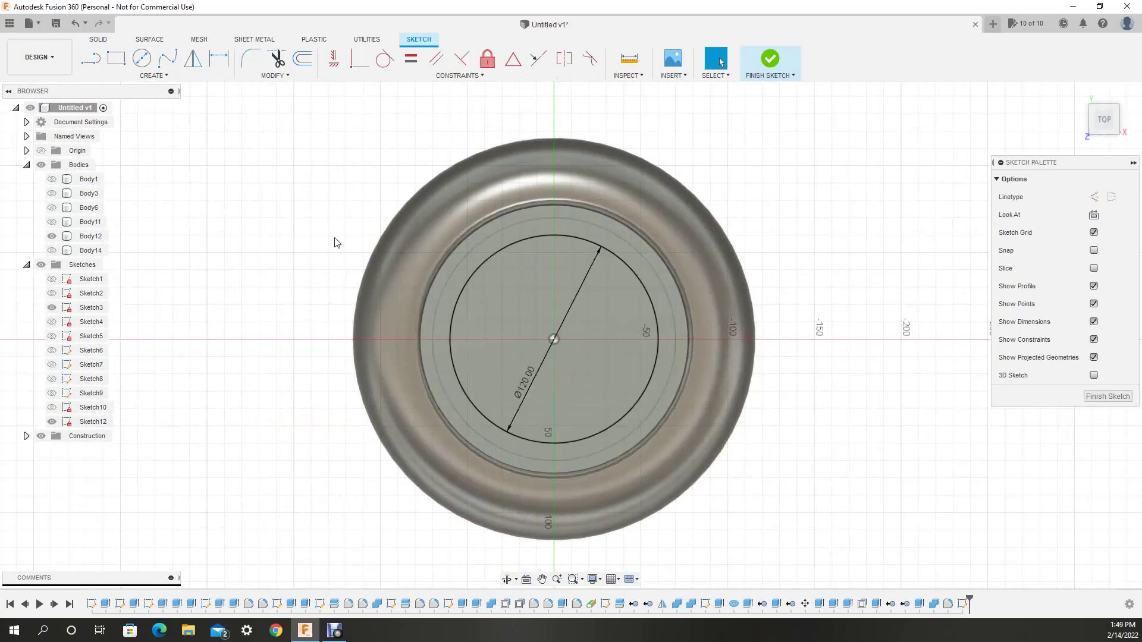
{"action": "type", "text": "170"}
{"action": "left_click", "coordinate": [567, 503]}
{"action": "key", "text": "Escape"}
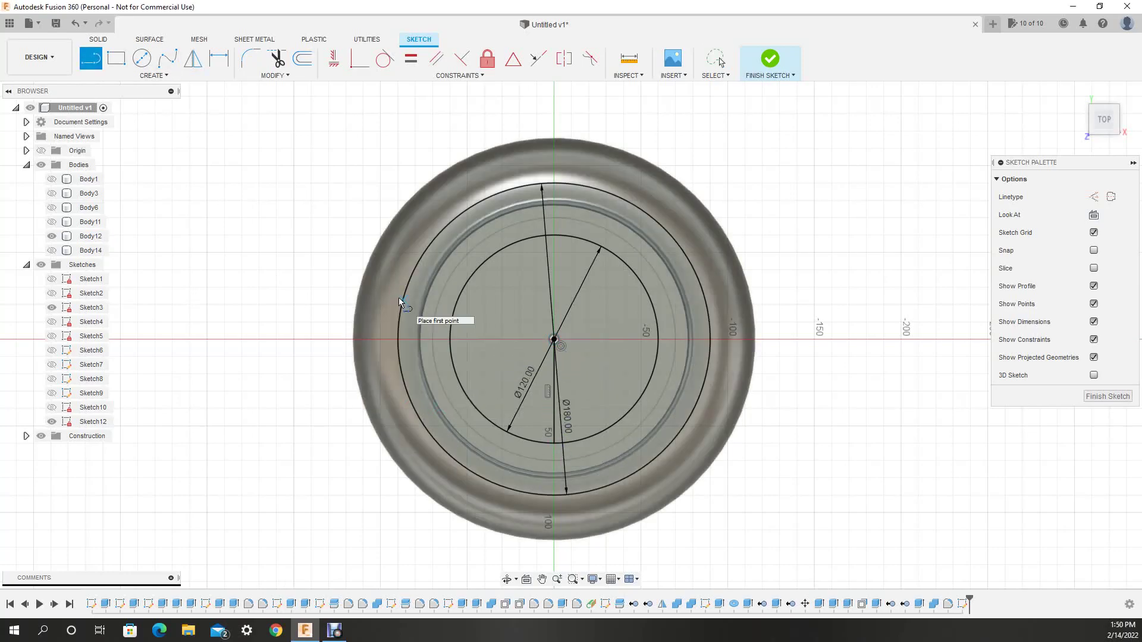
Step: Add a tiny diameter-1 circle at the origin in Sketch12
{"action": "scroll", "coordinate": [464, 333], "scroll_direction": "up", "scroll_amount": 2}
{"action": "left_click", "coordinate": [142, 58]}
{"action": "left_click", "coordinate": [586, 339]}
{"action": "type", "text": "1"}
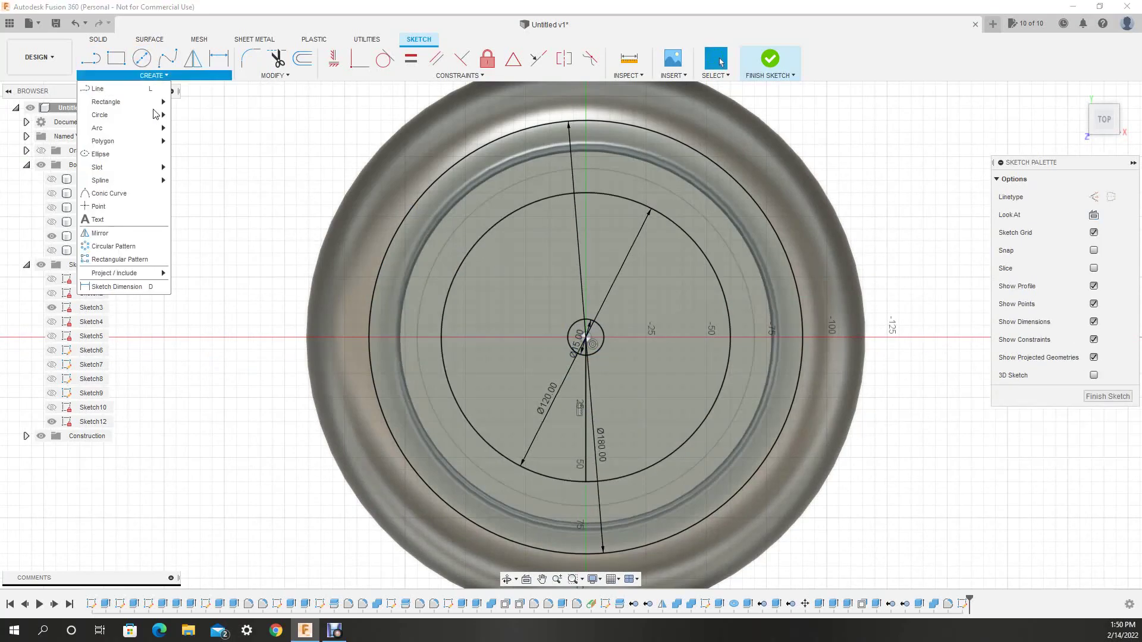
{"action": "key", "text": "Escape"}
{"action": "scroll", "coordinate": [829, 498], "scroll_direction": "down", "scroll_amount": 5}
{"action": "middle_click_drag", "start_coordinate": [829, 497], "coordinate": [789, 247], "text": "shift"}
Step: Finish the sketch and extrude the ring profiles down into a flange
{"action": "left_click", "coordinate": [770, 58]}
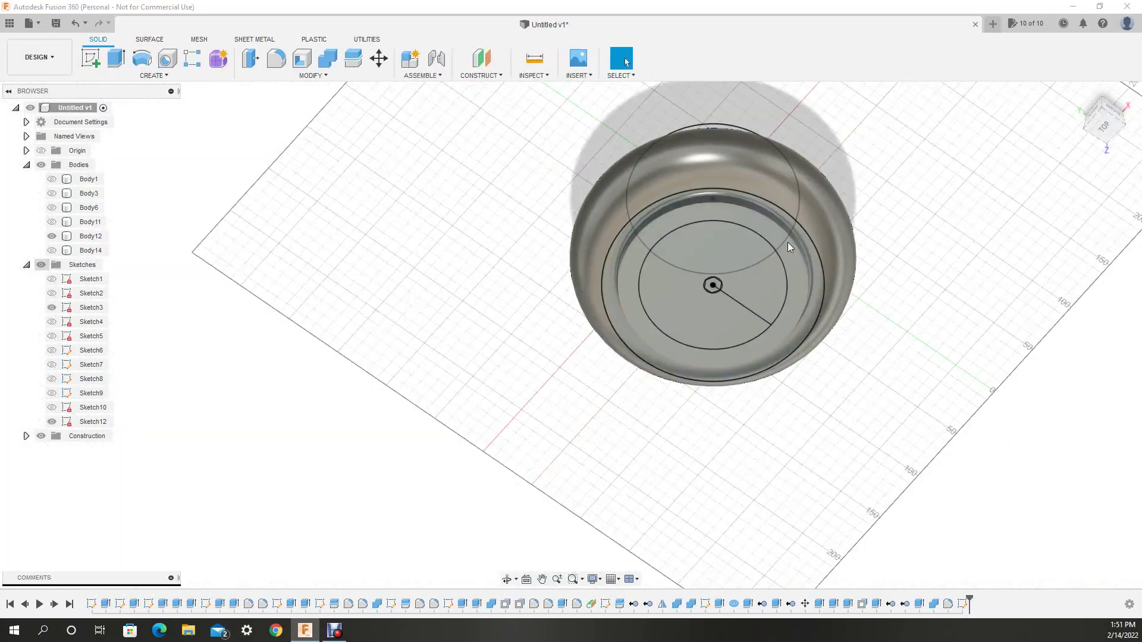
{"action": "key", "text": "e"}
{"action": "left_click", "coordinate": [569, 358]}
{"action": "left_click", "coordinate": [586, 247]}
{"action": "middle_click_drag", "start_coordinate": [586, 248], "coordinate": [587, 480], "text": "shift"}
{"action": "key", "text": "Return"}
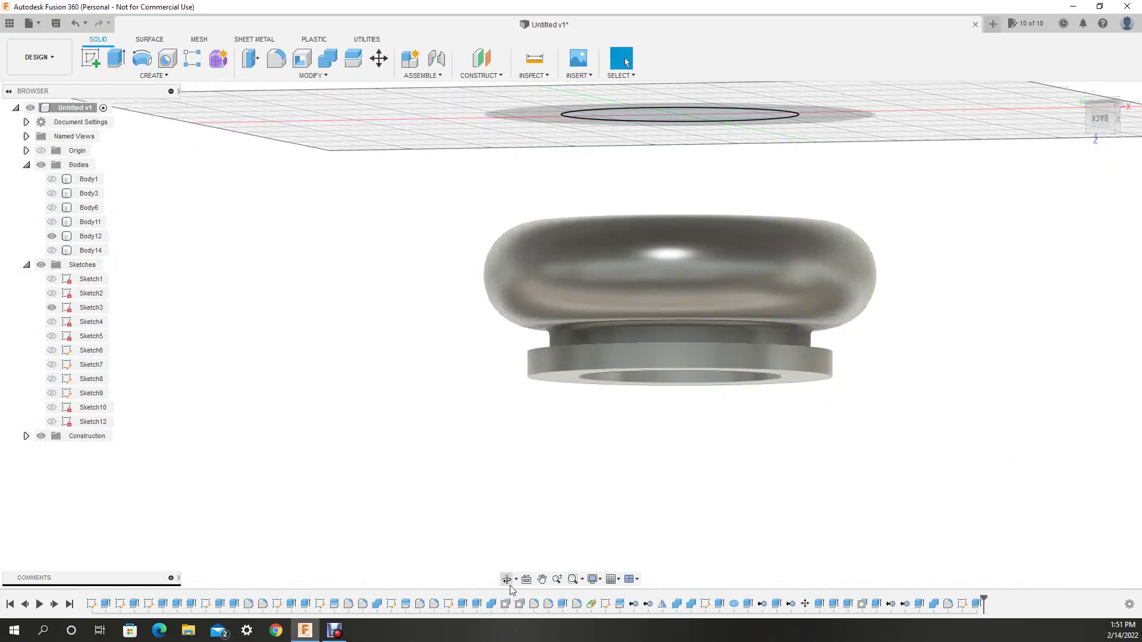
Step: Extrude the inner circle profile of the inlet
{"action": "left_click", "coordinate": [509, 586]}
{"action": "left_click_drag", "start_coordinate": [298, 533], "coordinate": [131, 63]}
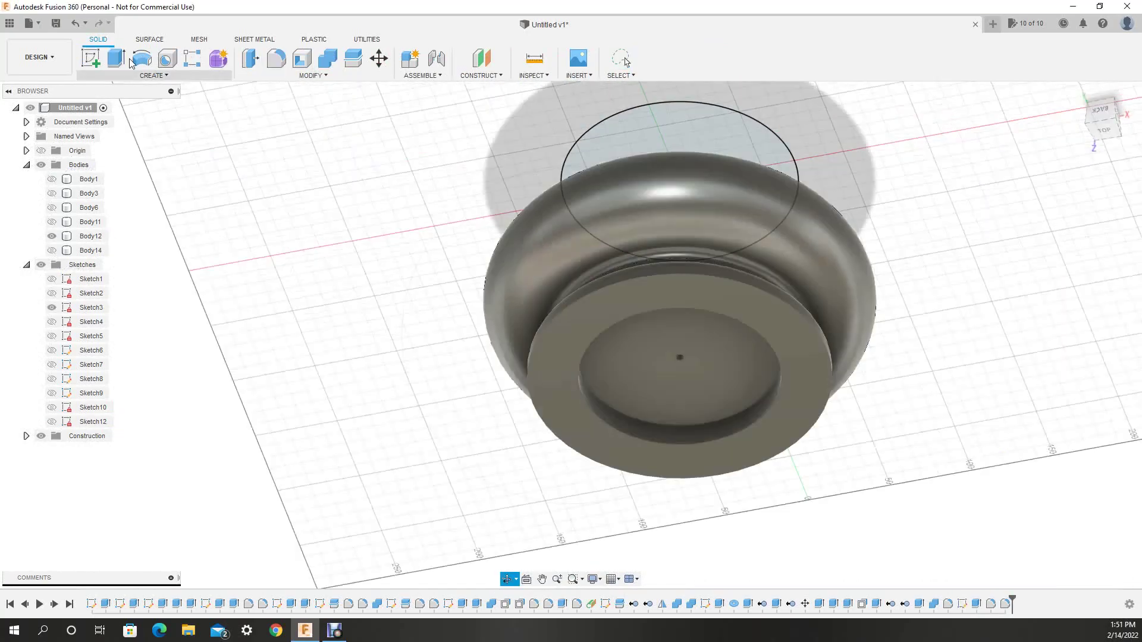
{"action": "key", "text": "e"}
{"action": "left_click", "coordinate": [679, 357]}
{"action": "key", "text": "Return"}
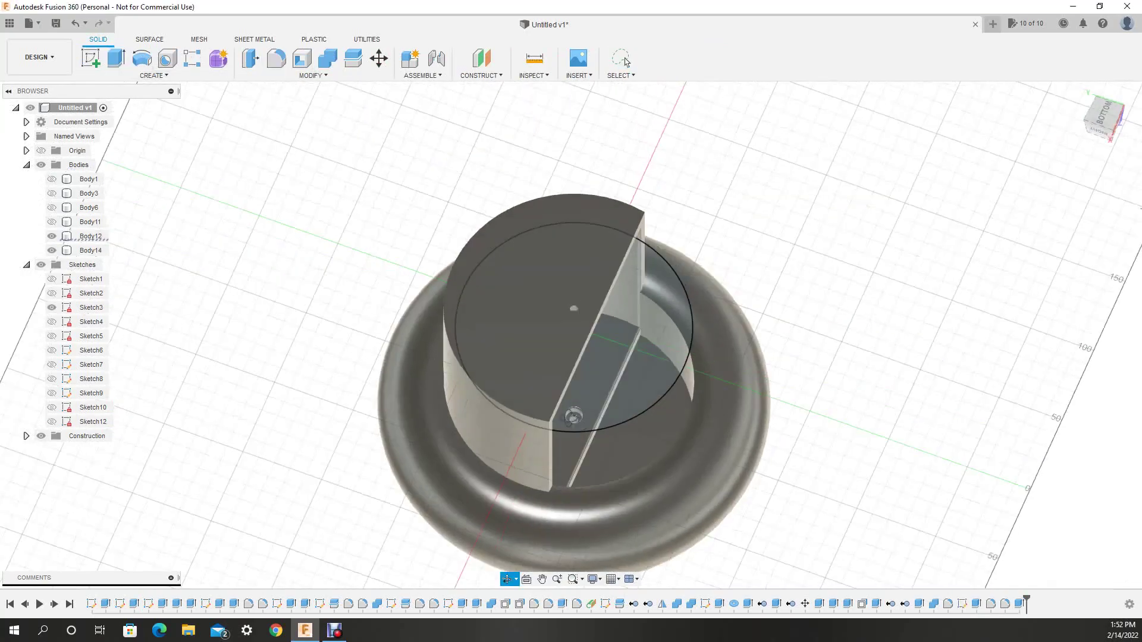
Step: Round the inlet's inner edge with a 20 mm fillet
{"action": "middle_click_drag", "start_coordinate": [626, 62], "coordinate": [536, 268], "text": "shift"}
{"action": "key", "text": "f"}
{"action": "left_click", "coordinate": [433, 305]}
{"action": "type", "text": "3"}
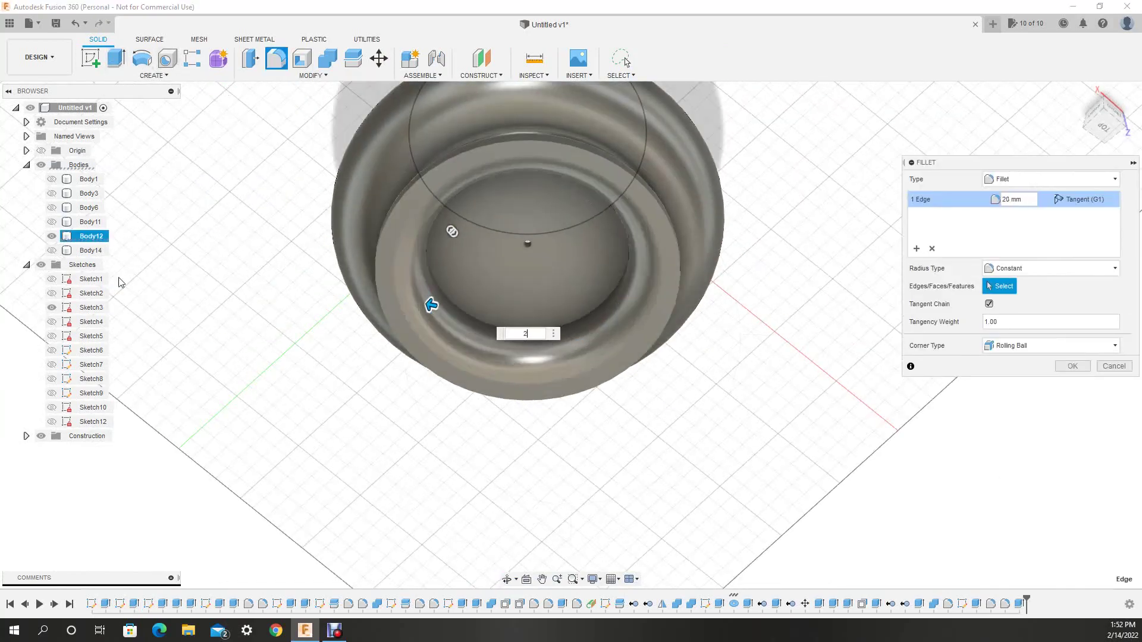
{"action": "key", "text": "Return"}
{"action": "middle_click_drag", "start_coordinate": [447, 233], "coordinate": [467, 307], "text": "shift"}
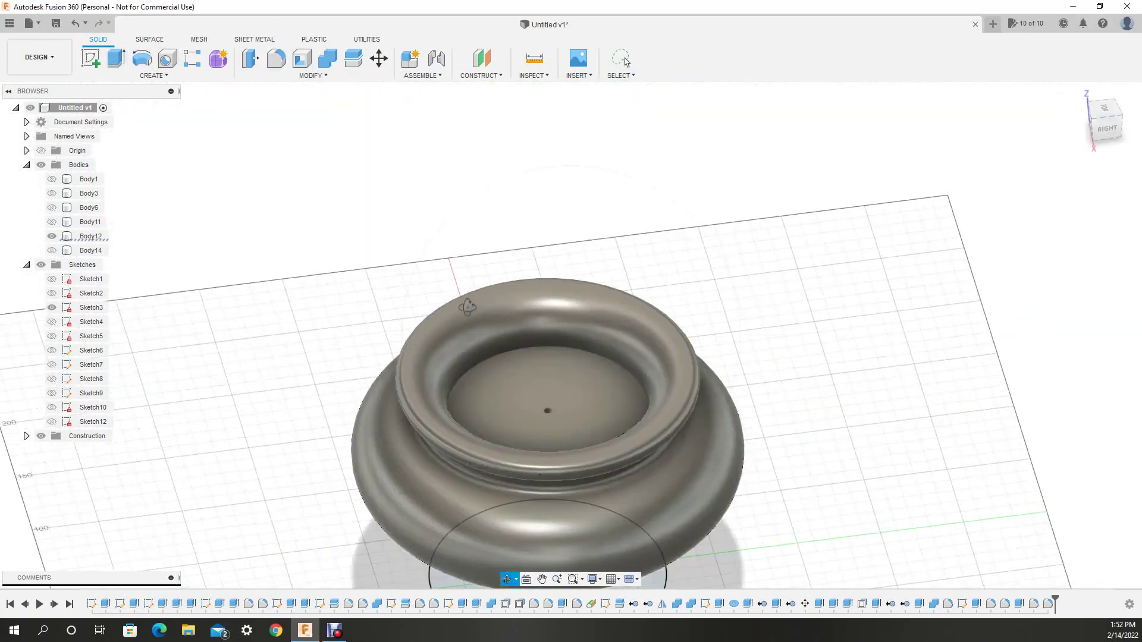
{"action": "left_click", "coordinate": [90, 58]}
Step: Sketch on the inlet's inner face and extrude its radial line into a 2 mm thin wall
{"action": "left_click", "coordinate": [541, 374]}
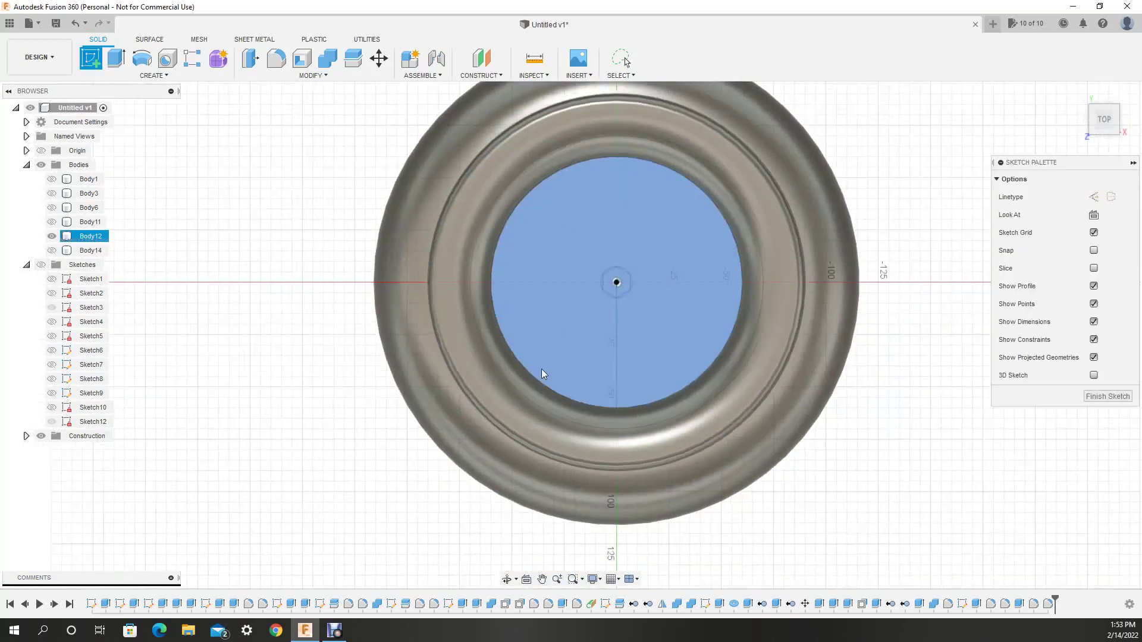
{"action": "left_click", "coordinate": [42, 266]}
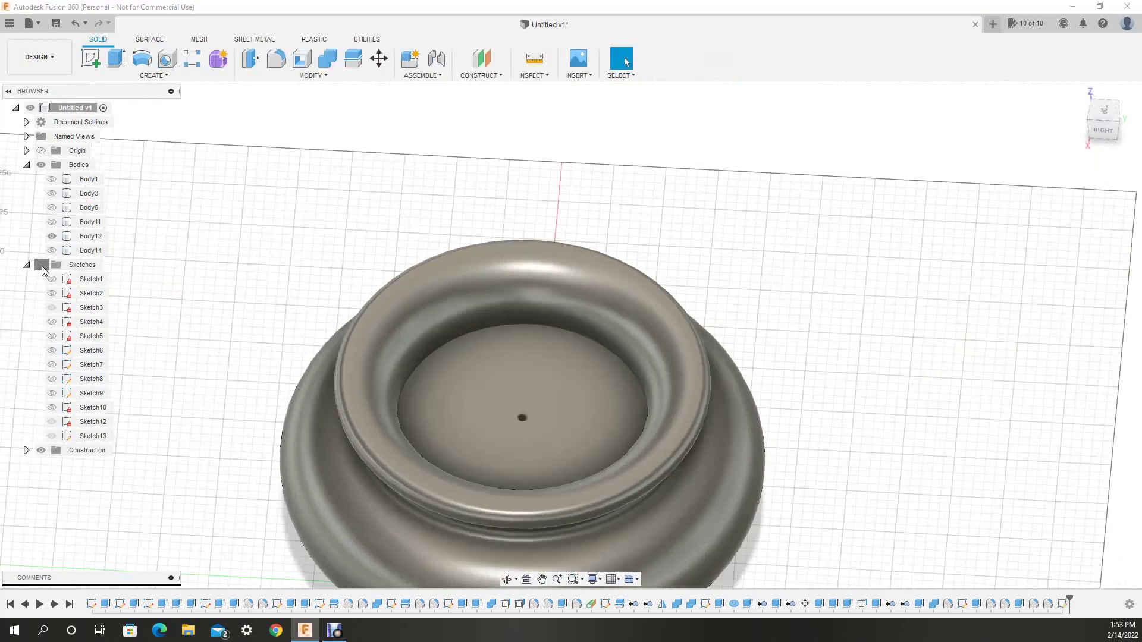
{"action": "key", "text": "e"}
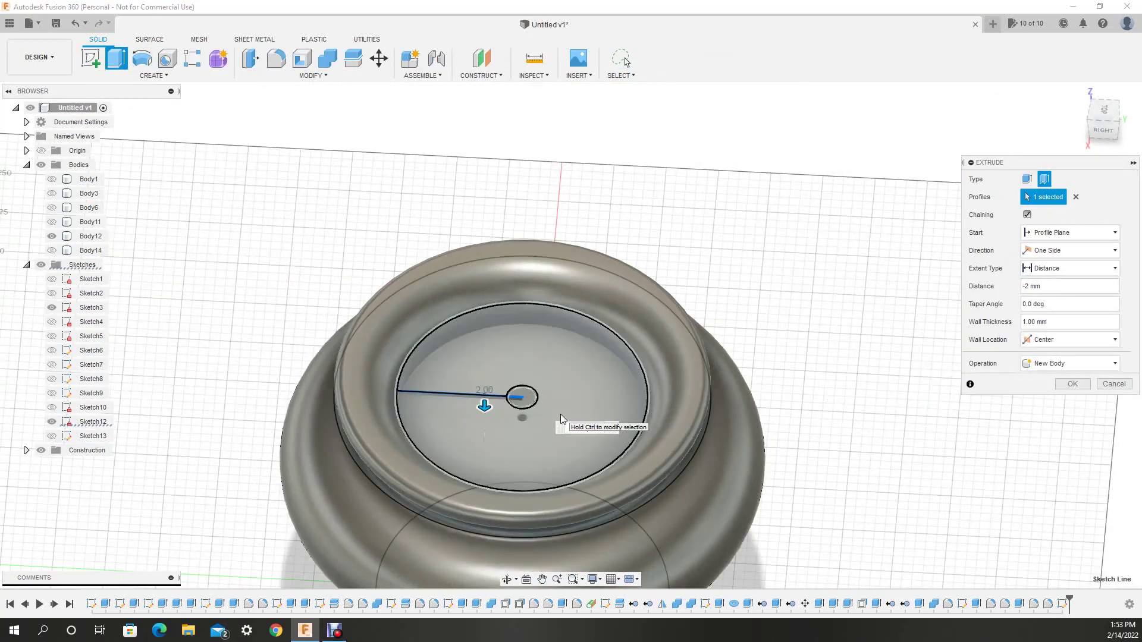
{"action": "middle_click_drag", "start_coordinate": [1016, 409], "coordinate": [893, 316], "text": "shift"}
{"action": "key", "text": "Return"}
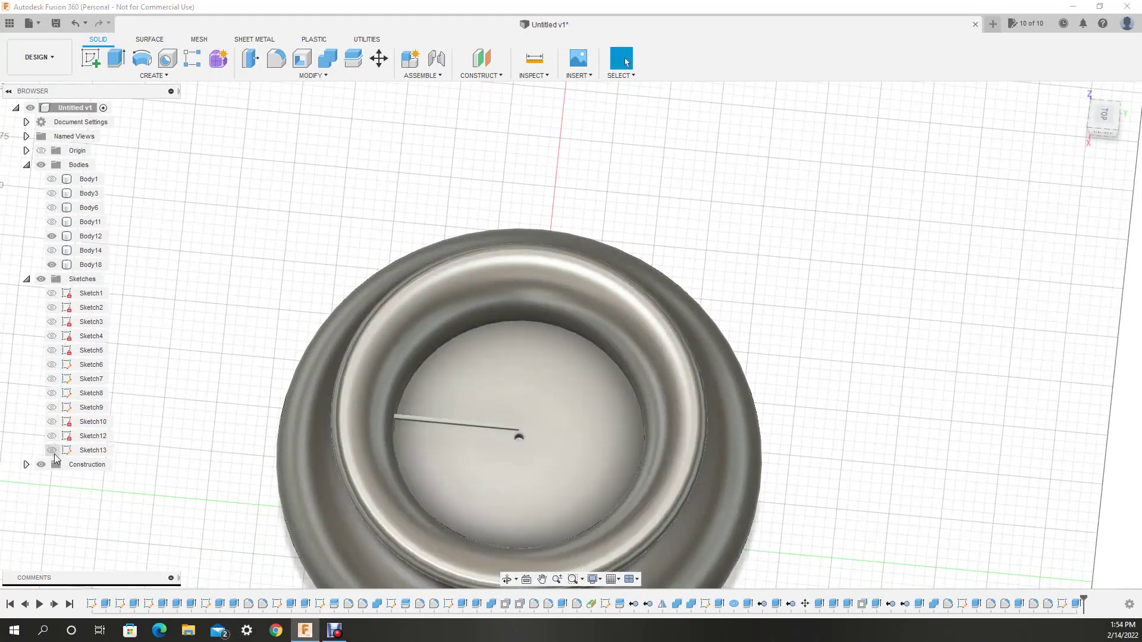
{"action": "left_click", "coordinate": [479, 427]}
Step: Extrude the spline 2 mm, loft a blade between the two profiles, and merge the pieces
{"action": "type", "text": "e2"}
{"action": "key", "text": "Return"}
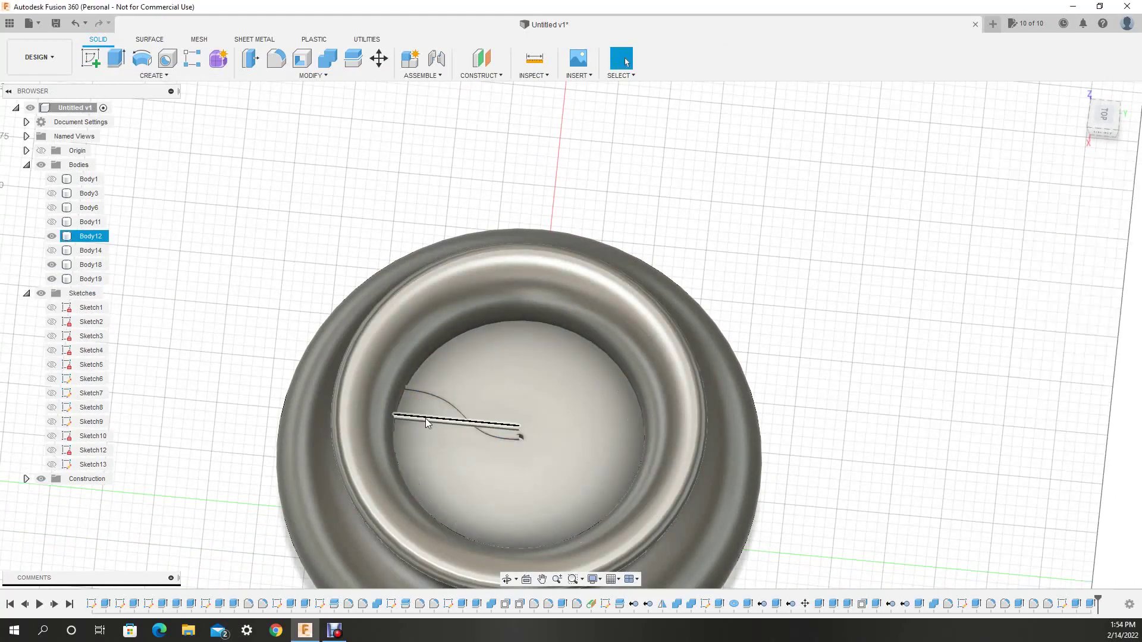
{"action": "key", "text": "l"}
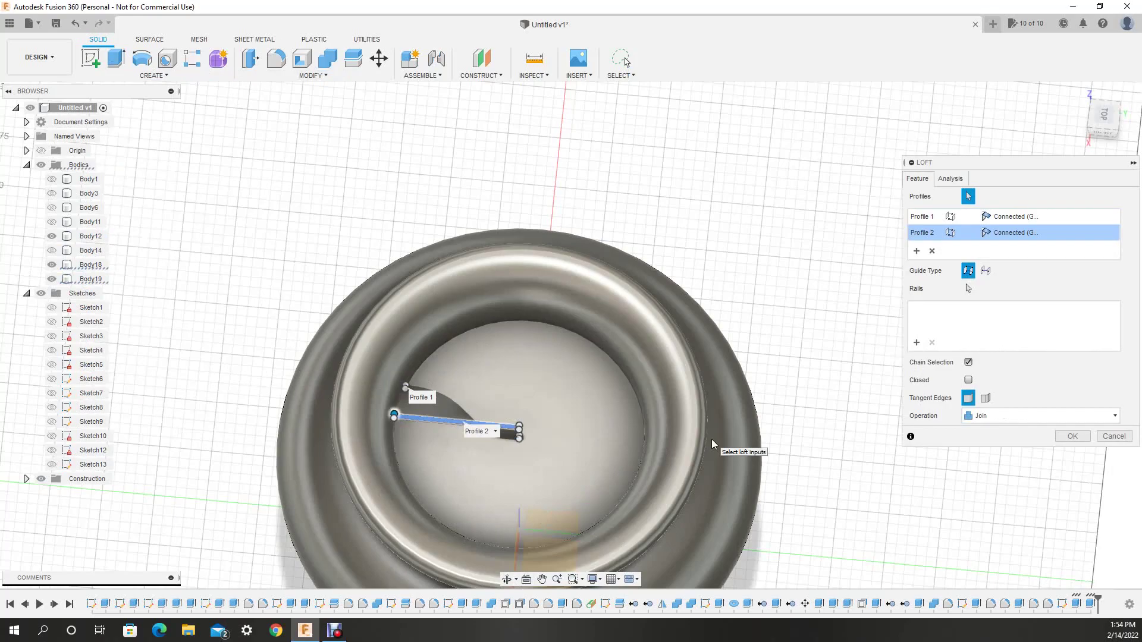
{"action": "left_click", "coordinate": [1073, 436]}
{"action": "left_click", "coordinate": [153, 75]}
{"action": "left_click", "coordinate": [196, 353]}
{"action": "left_click", "coordinate": [572, 456]}
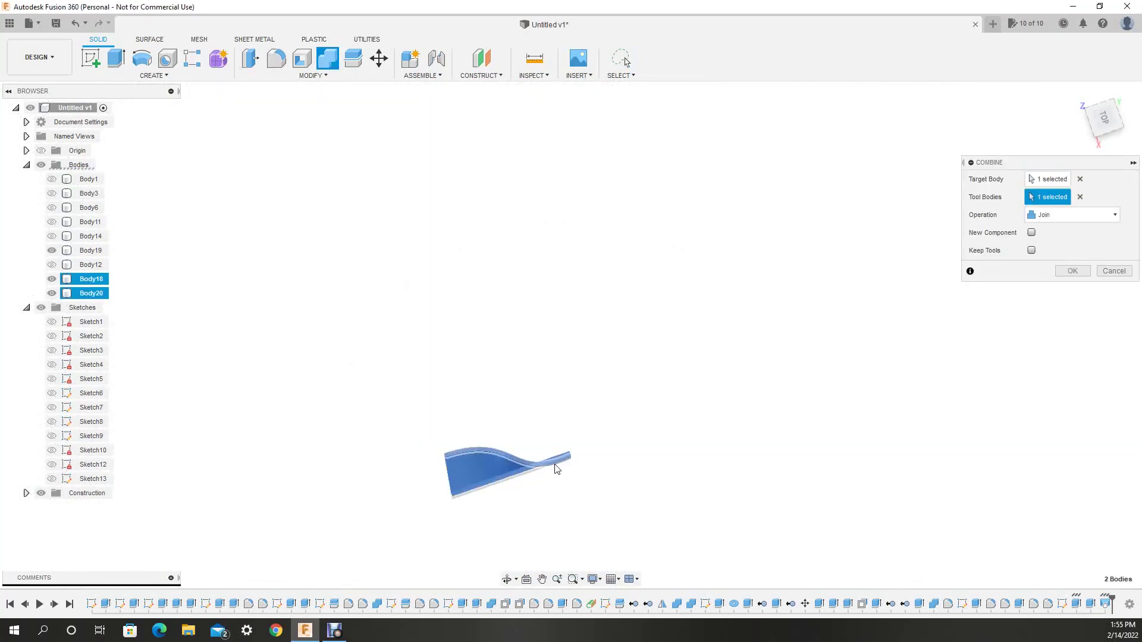
{"action": "key", "text": "Escape"}
Step: Circular-pattern the blade 12 times around the centre axis
{"action": "left_click", "coordinate": [154, 76]}
{"action": "left_click", "coordinate": [197, 353]}
{"action": "left_click", "coordinate": [508, 471]}
{"action": "left_click", "coordinate": [698, 496]}
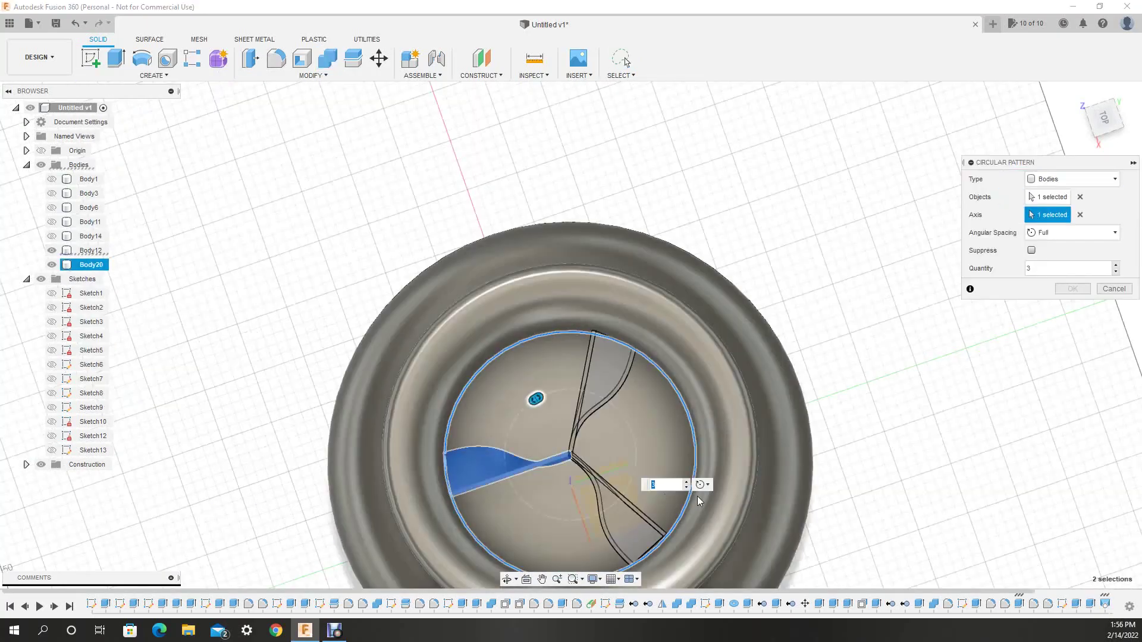
{"action": "type", "text": "12"}
{"action": "key", "text": "Return"}
Step: Combine all patterned blades into Body12
{"action": "left_click", "coordinate": [91, 251]}
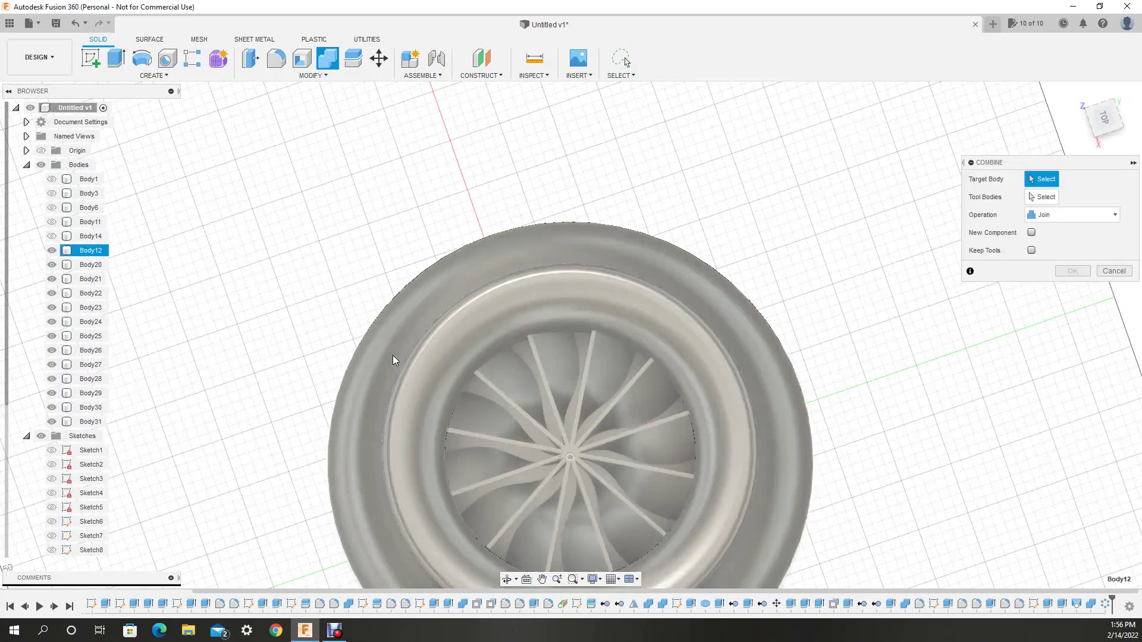
{"action": "left_click", "coordinate": [91, 279]}
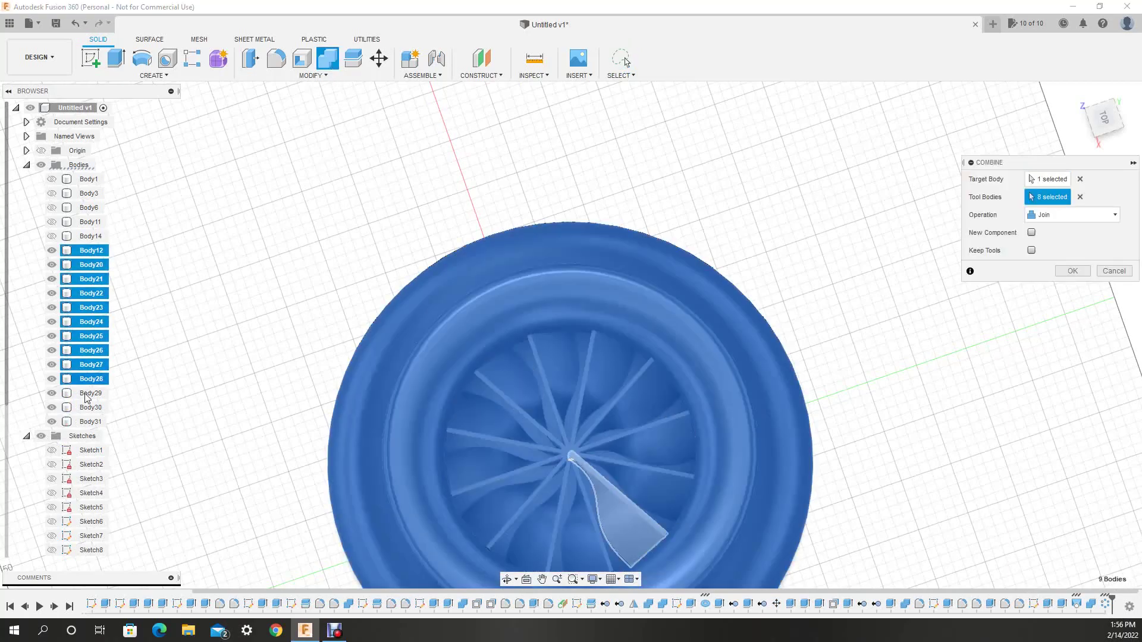
{"action": "left_click", "coordinate": [1073, 271]}
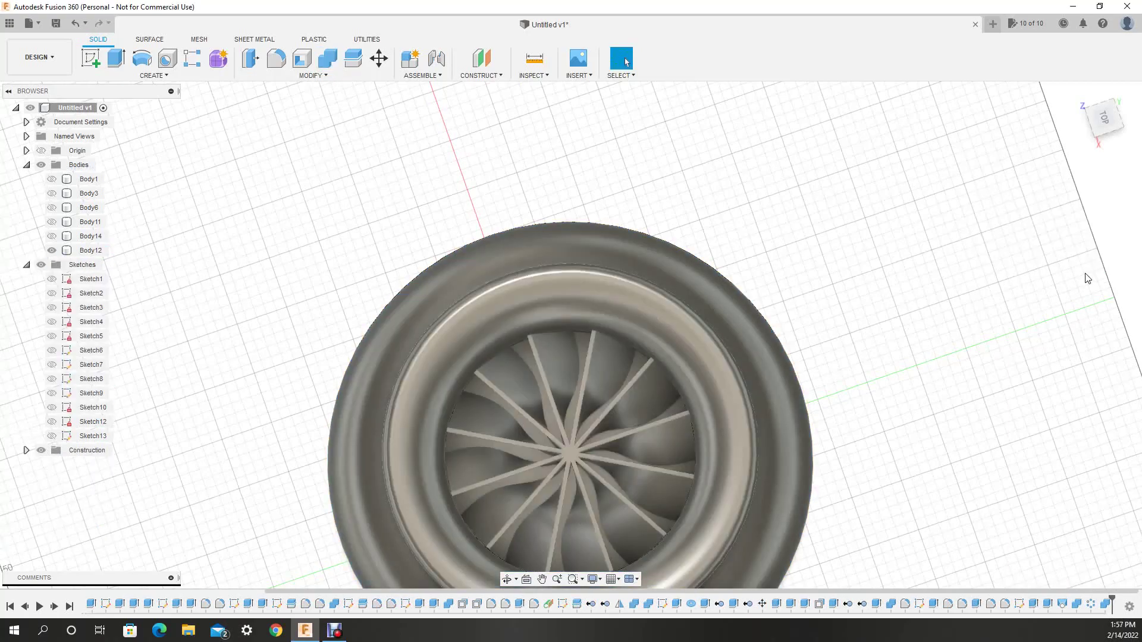
Step: Extrude the hex hub profile 10 mm on both sides, joined to the impeller
{"action": "left_click", "coordinate": [116, 58]}
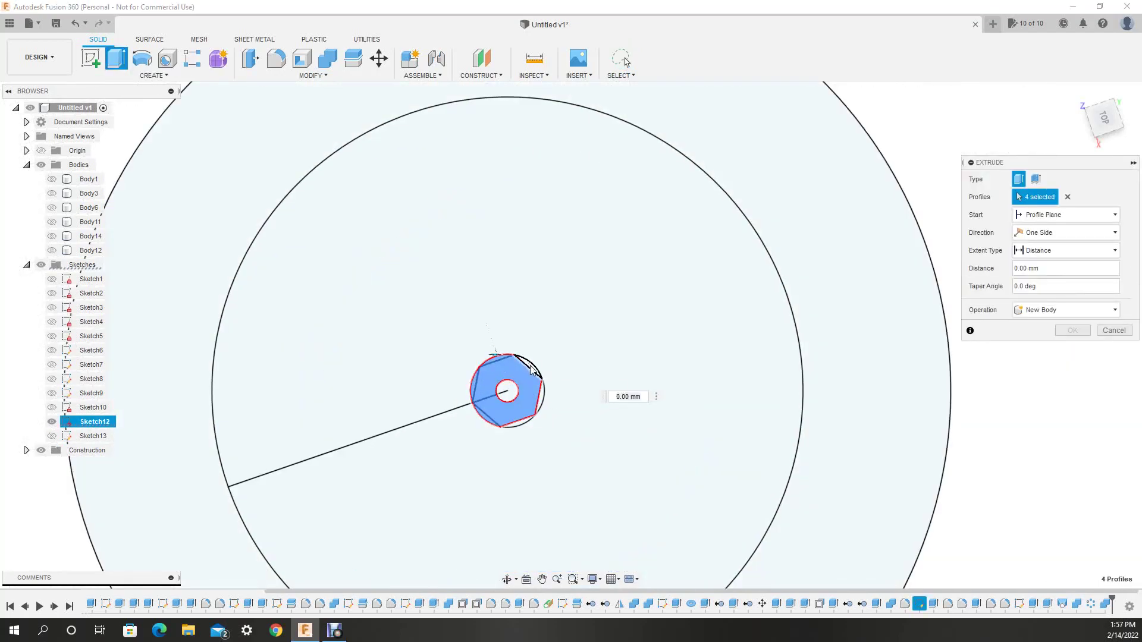
{"action": "left_click", "coordinate": [504, 394]}
{"action": "middle_click_drag", "start_coordinate": [505, 394], "coordinate": [708, 341], "text": "shift"}
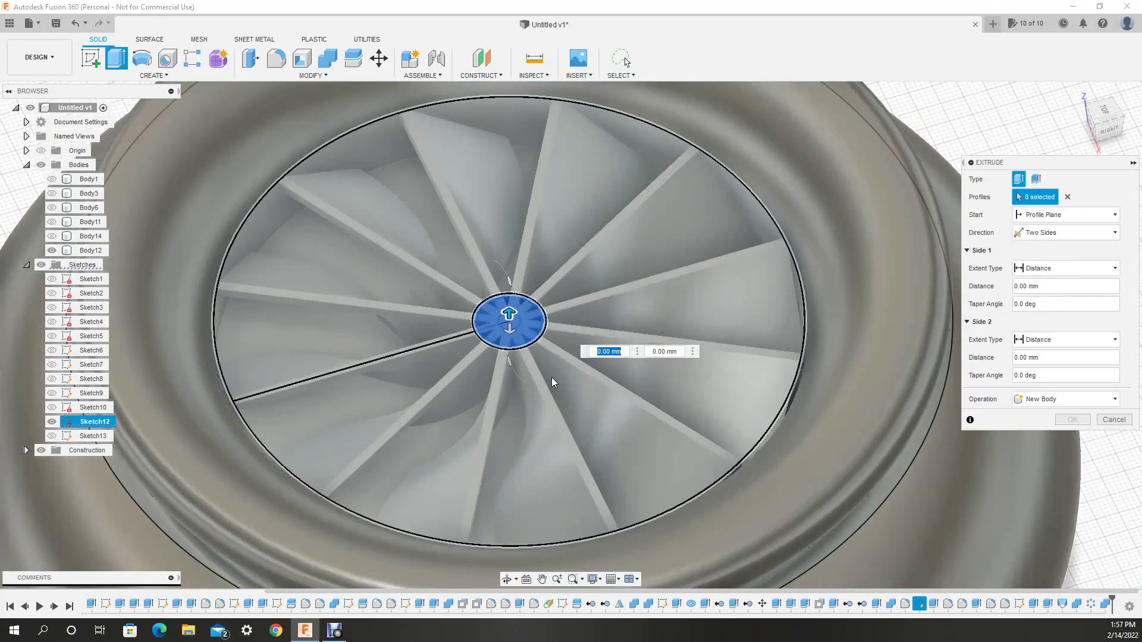
{"action": "type", "text": "-10"}
{"action": "key", "text": "Tab"}
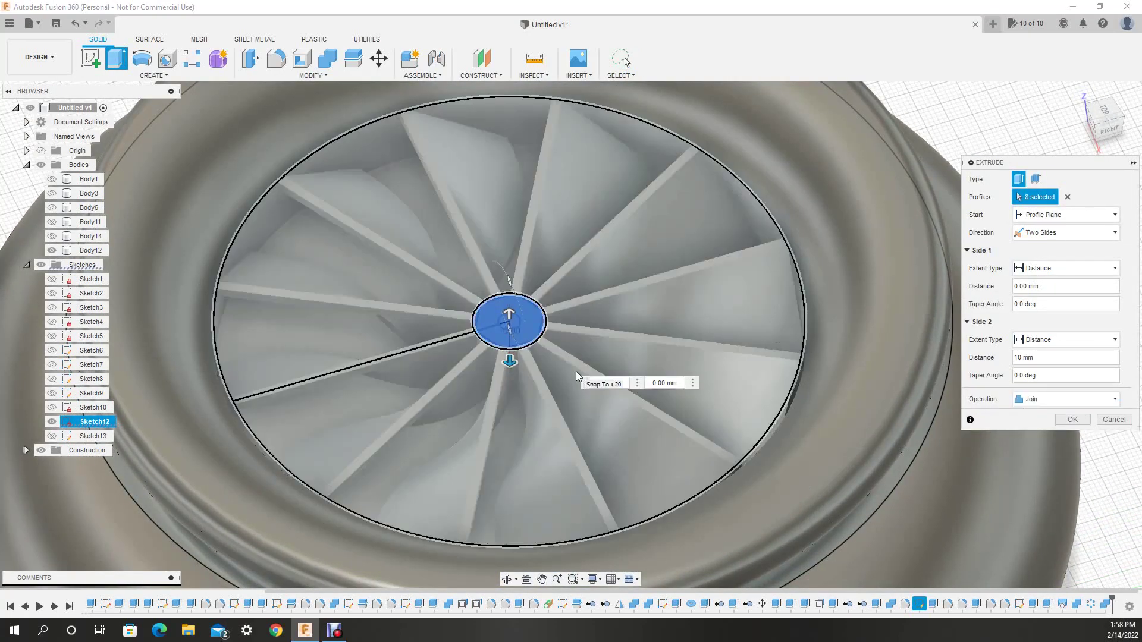
{"action": "type", "text": "10"}
{"action": "key", "text": "Return"}
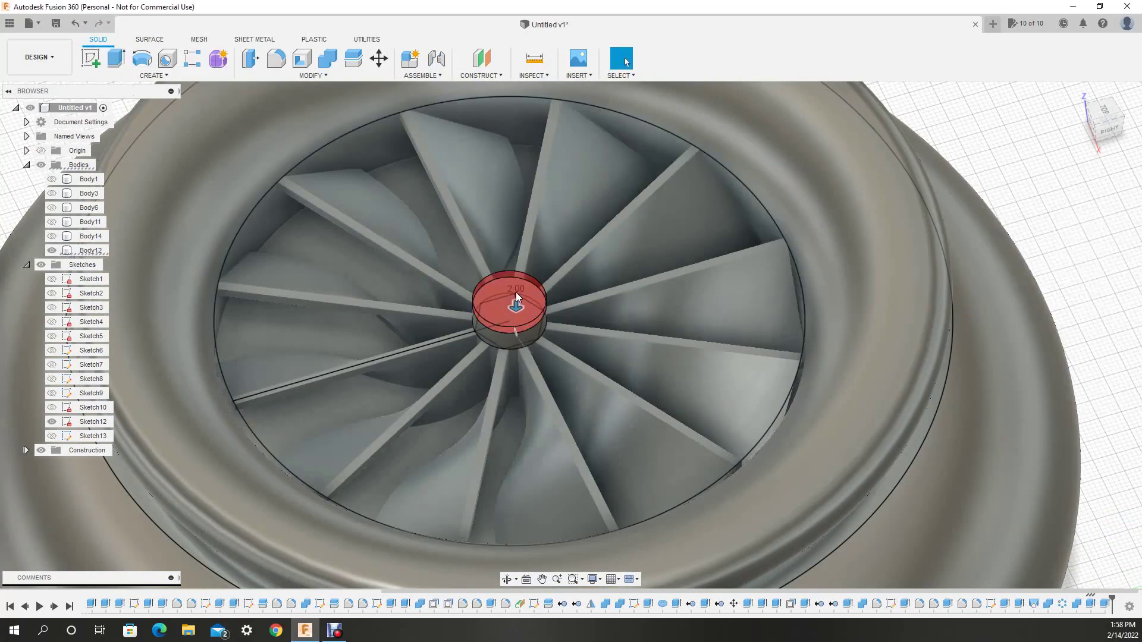
Step: Cut a 5 mm hexagonal recess into the hub
{"action": "key", "text": "e"}
{"action": "left_click", "coordinate": [501, 314]}
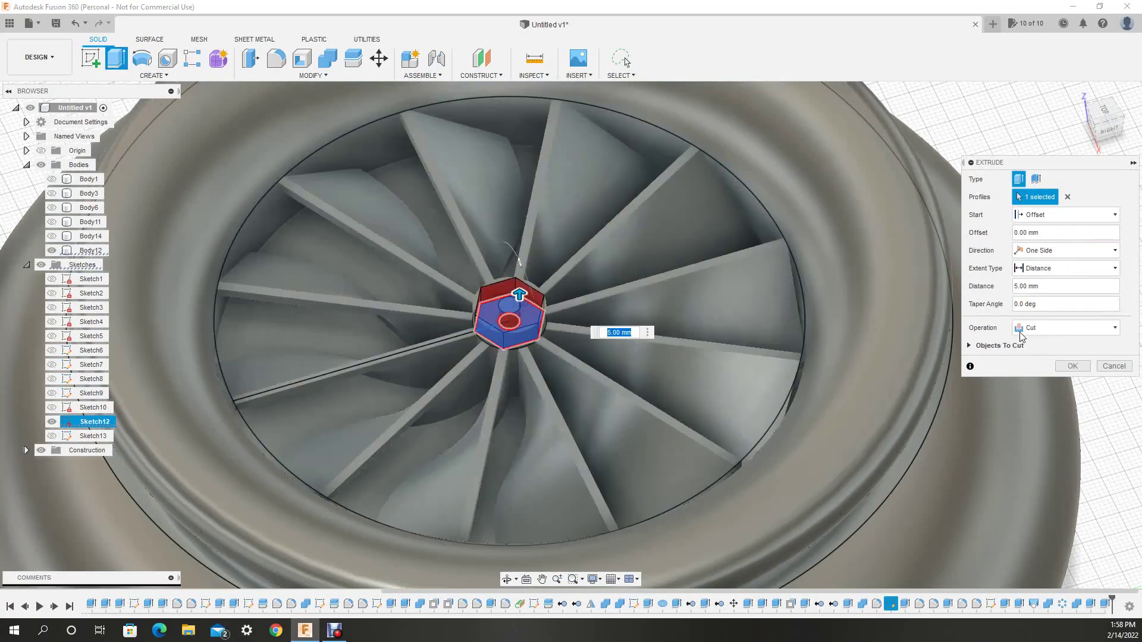
{"action": "key", "text": "Return"}
Step: Round the hub's top face with a 1 mm fillet and hide the impeller
{"action": "key", "text": "f"}
{"action": "scroll", "coordinate": [500, 321], "scroll_direction": "up", "scroll_amount": 3}
{"action": "scroll", "coordinate": [464, 327], "scroll_direction": "up", "scroll_amount": 3}
{"action": "left_click", "coordinate": [440, 324]}
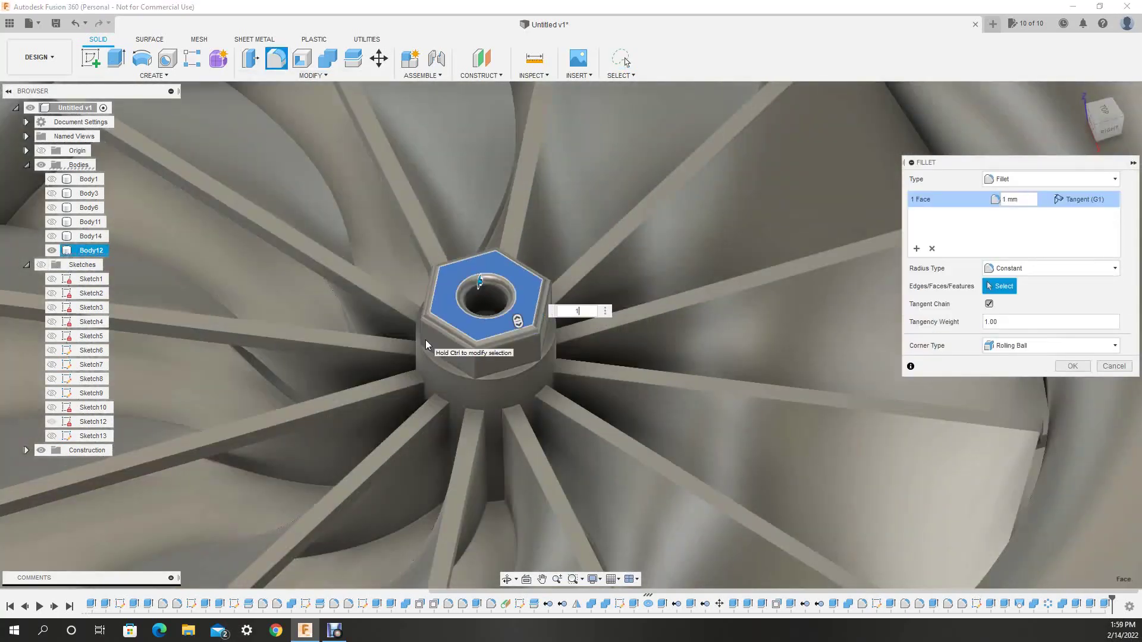
{"action": "key", "text": "Escape"}
{"action": "left_click", "coordinate": [52, 250]}
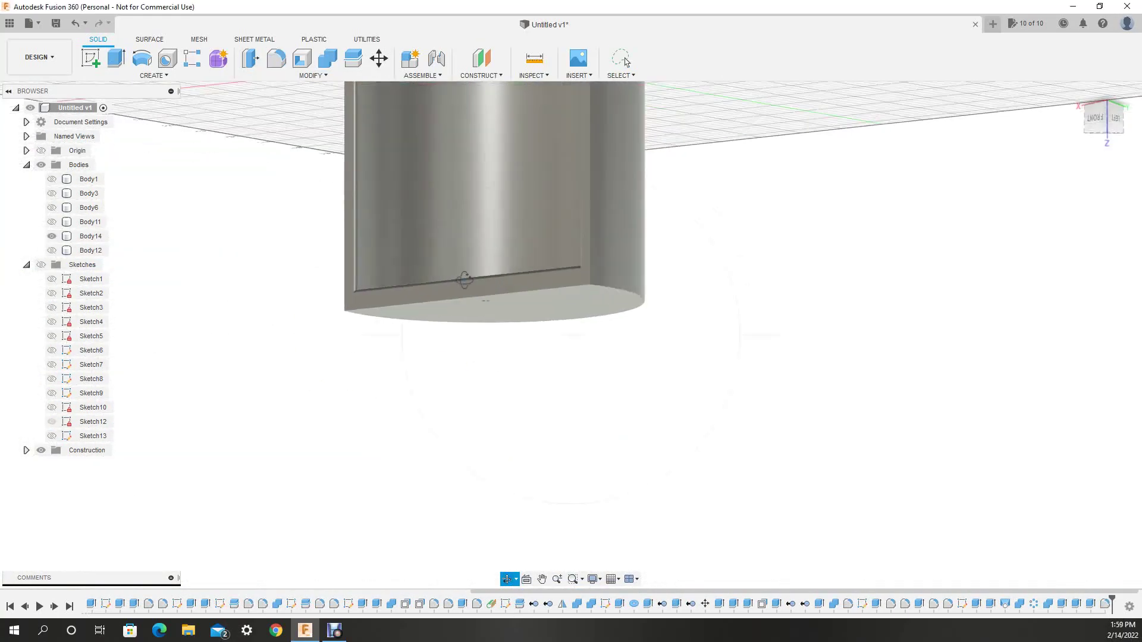
Step: Hide Body14, show Body3 and the impeller, and view the model from below
{"action": "left_click", "coordinate": [52, 236]}
{"action": "left_click", "coordinate": [51, 193]}
{"action": "left_click", "coordinate": [1126, 111]}
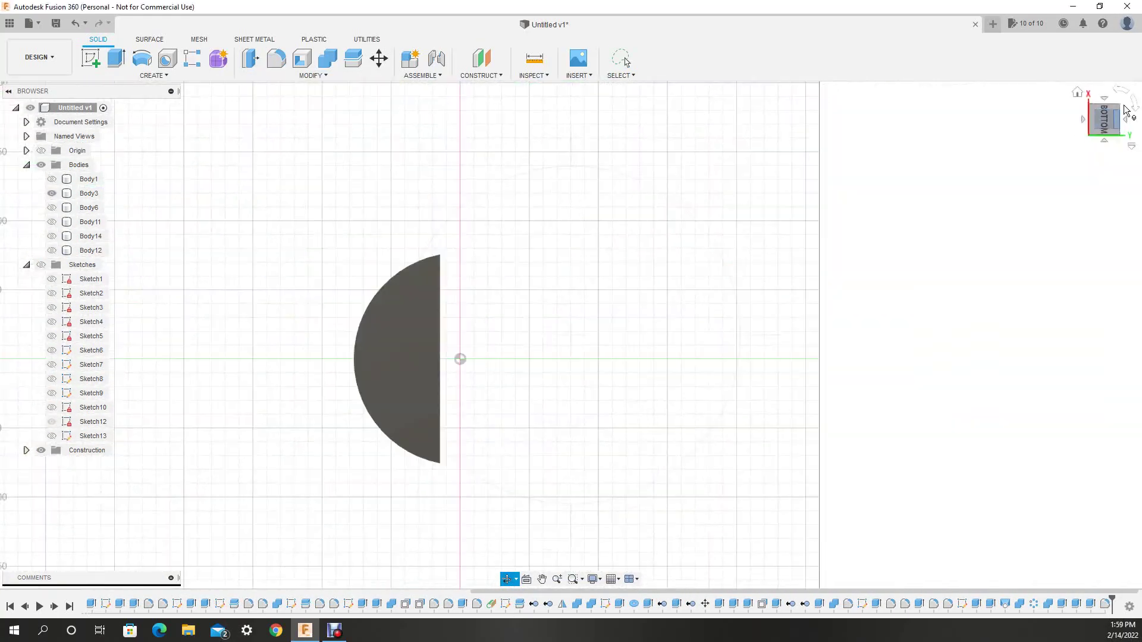
{"action": "left_click", "coordinate": [52, 250]}
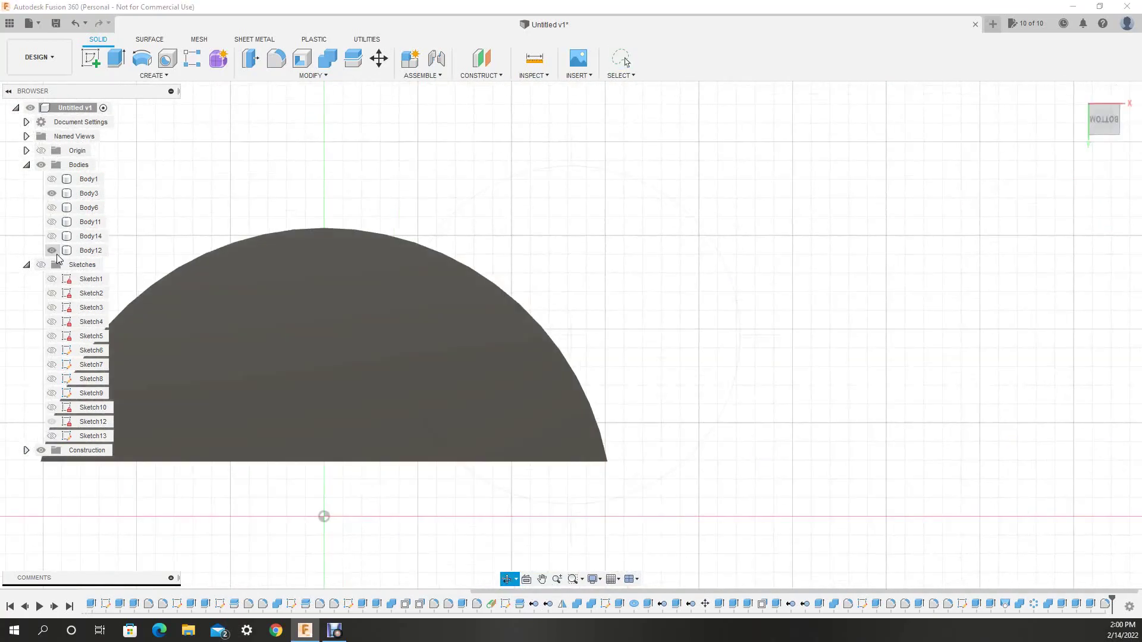
{"action": "middle_click_drag", "start_coordinate": [580, 225], "coordinate": [539, 286]}
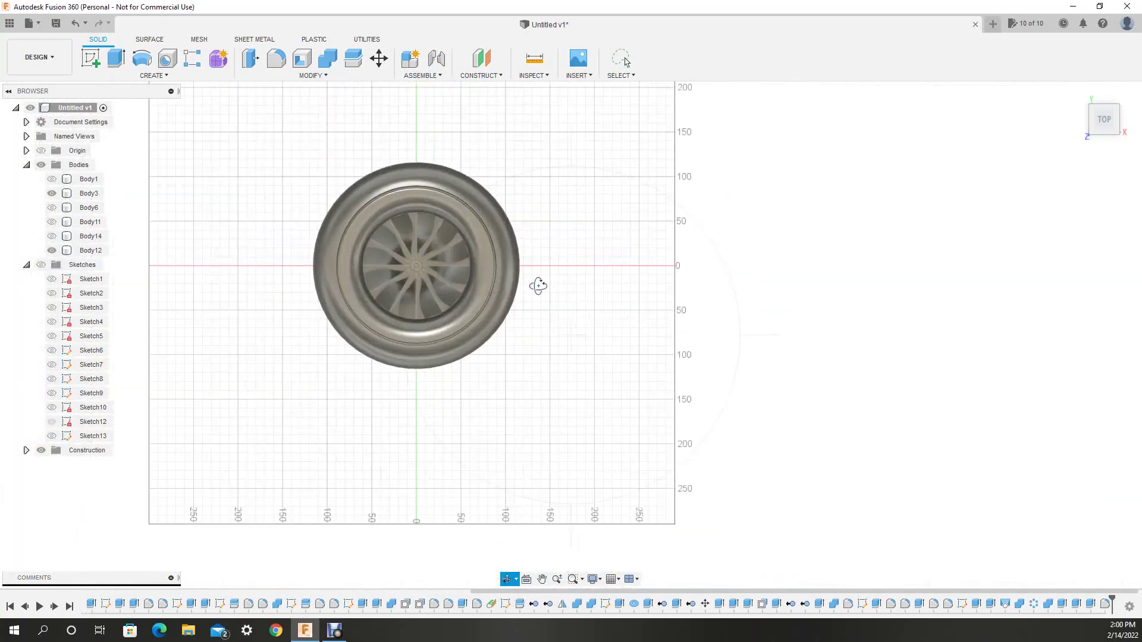
Step: Create a plane tangent to the volute and sketch the outlet pipe's straight path on it
{"action": "left_click", "coordinate": [481, 75]}
{"action": "left_click", "coordinate": [499, 111]}
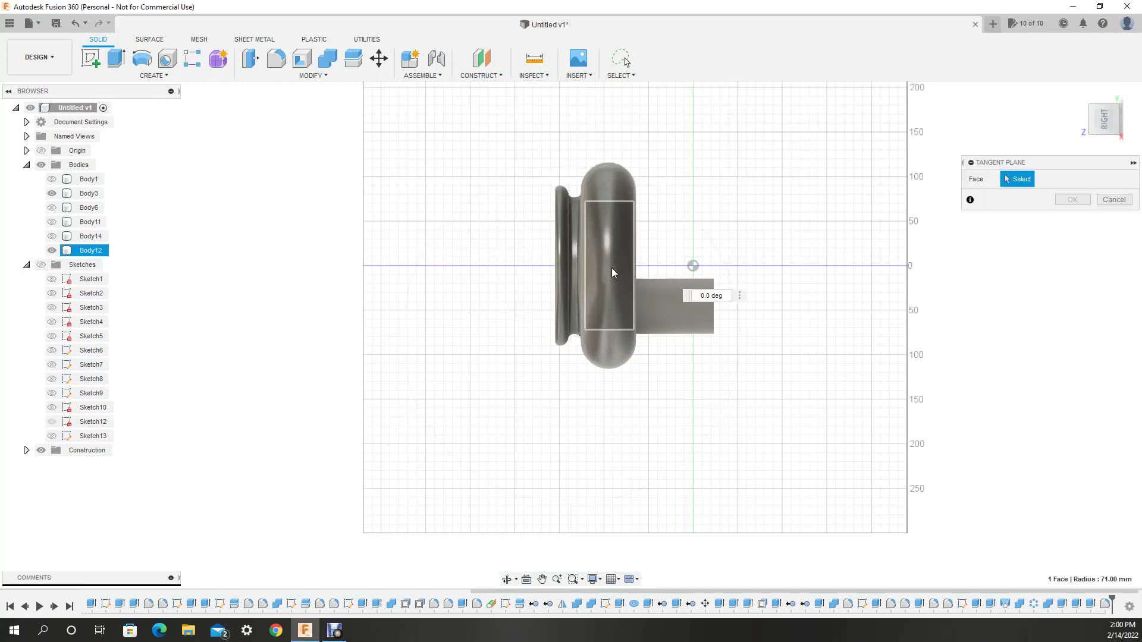
{"action": "left_click", "coordinate": [612, 272]}
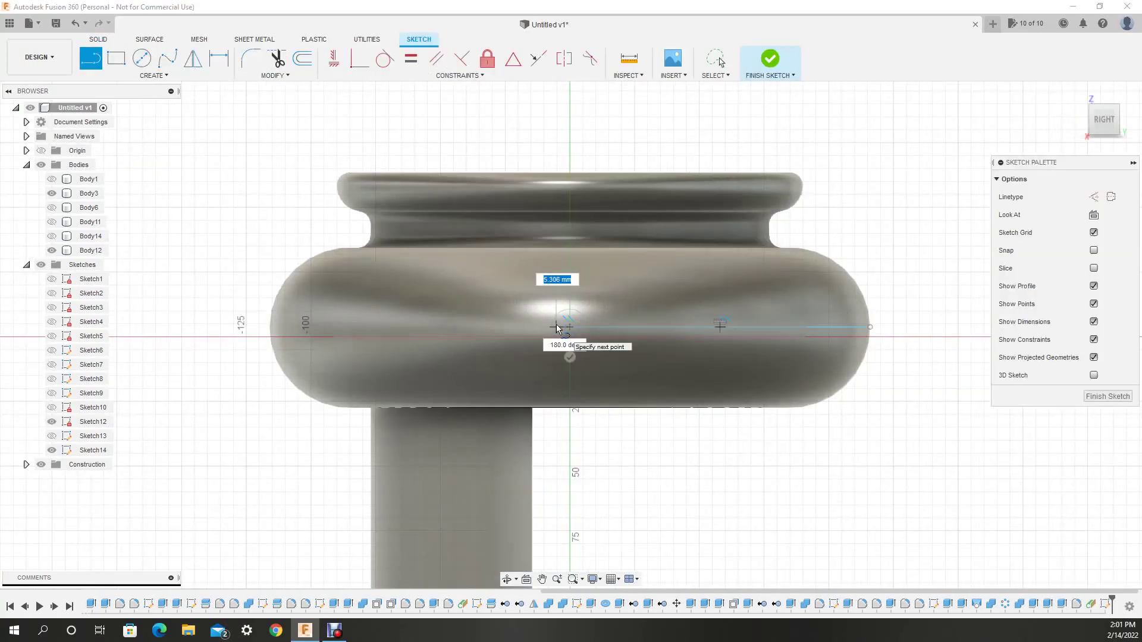
{"action": "left_click", "coordinate": [1108, 396]}
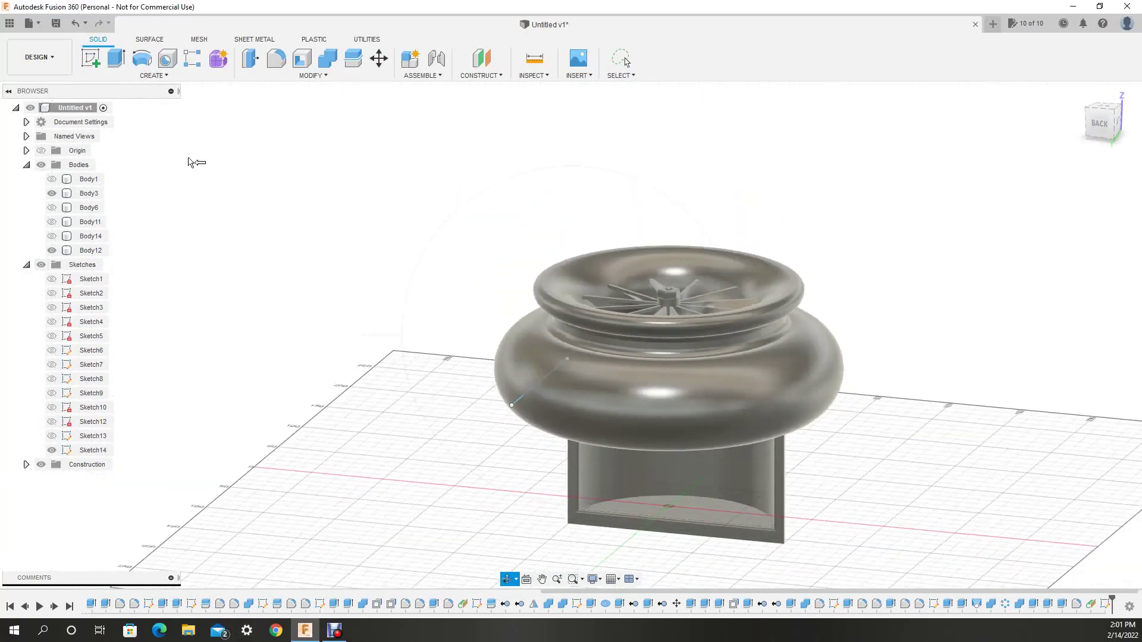
{"action": "left_click", "coordinate": [189, 162]}
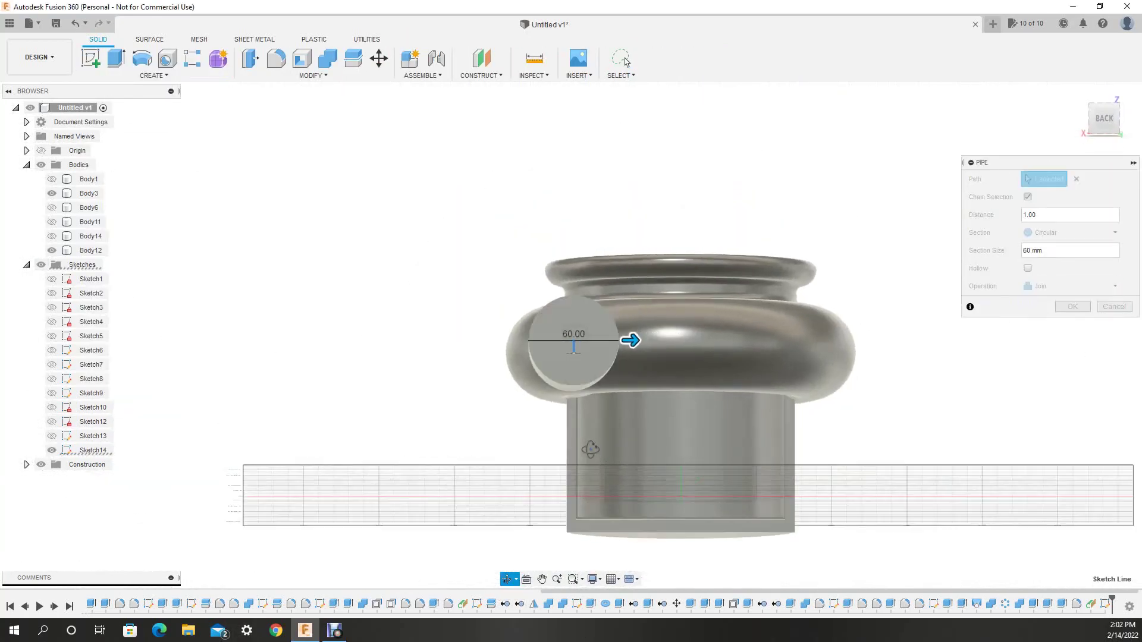
Step: Move Body32 by 5 mm
{"action": "left_click", "coordinate": [1088, 125]}
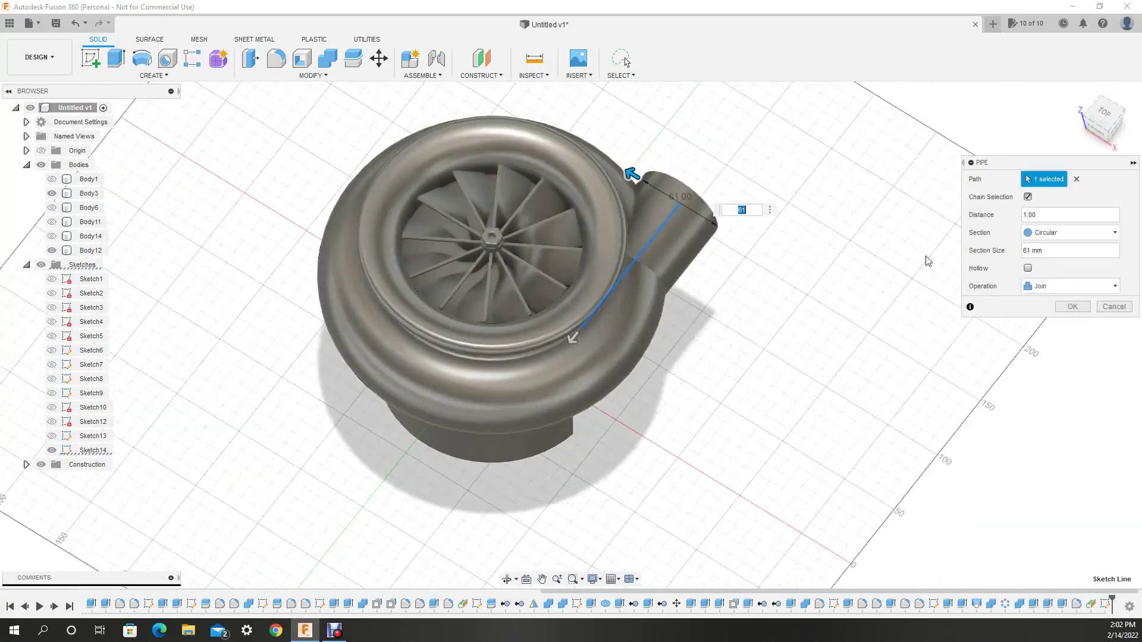
{"action": "left_click", "coordinate": [584, 172]}
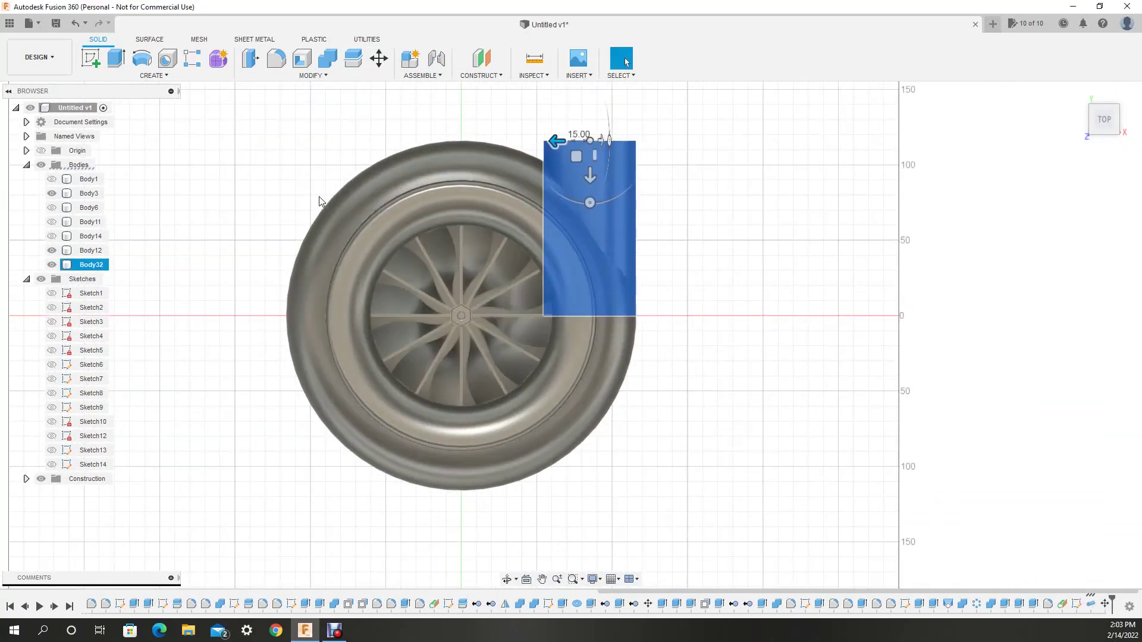
{"action": "left_click", "coordinate": [592, 310]}
{"action": "type", "text": "5"}
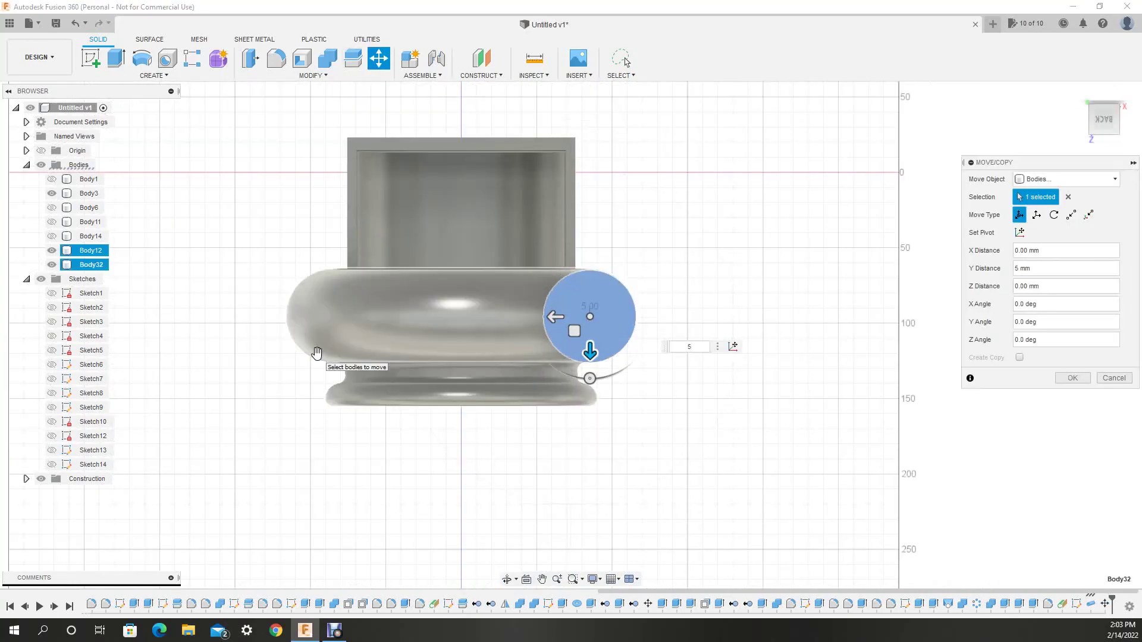
{"action": "left_click", "coordinate": [1067, 379]}
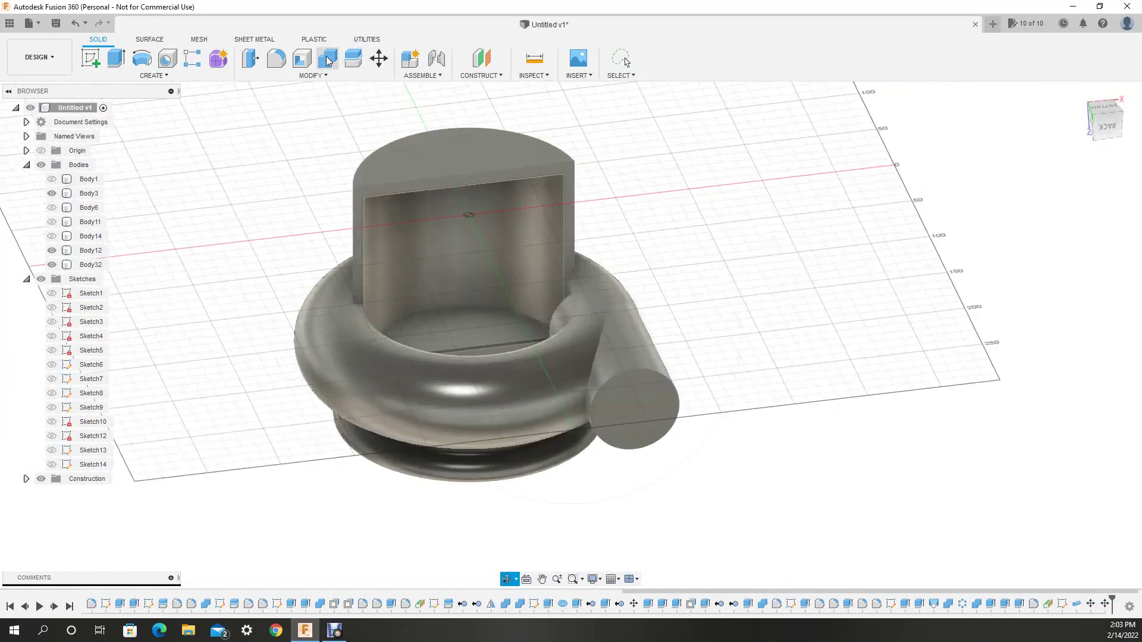
Step: Cut the sketch profile from the housing and fillet the pipe joint edges 2 mm
{"action": "left_click", "coordinate": [51, 194]}
{"action": "key", "text": "e"}
{"action": "left_click", "coordinate": [464, 241]}
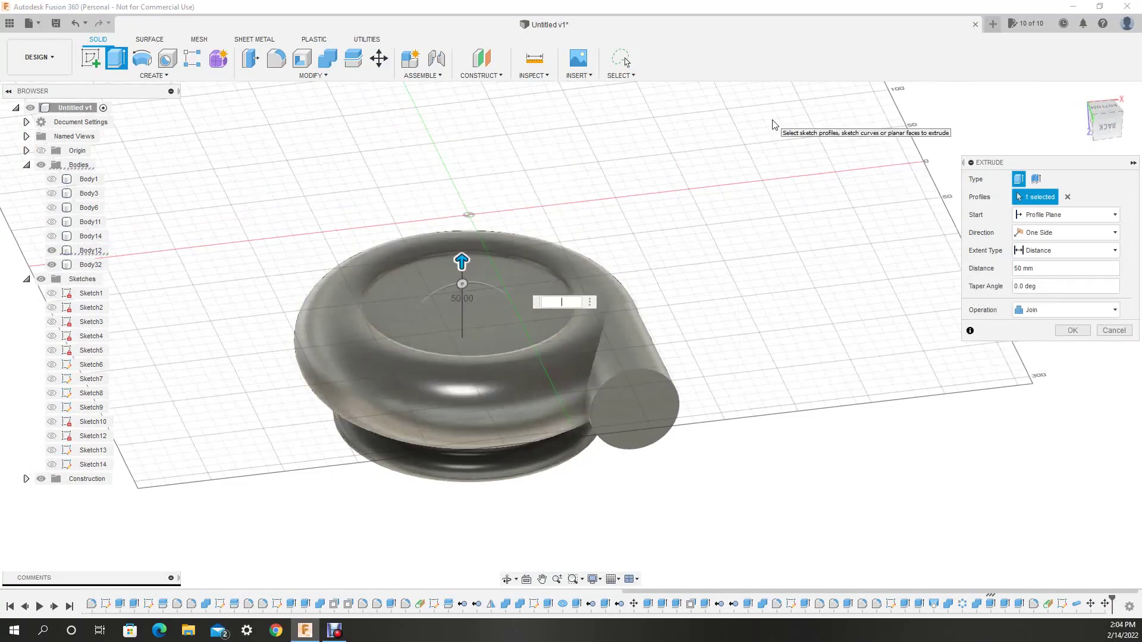
{"action": "left_click", "coordinate": [52, 250]}
{"action": "left_click", "coordinate": [1064, 349]}
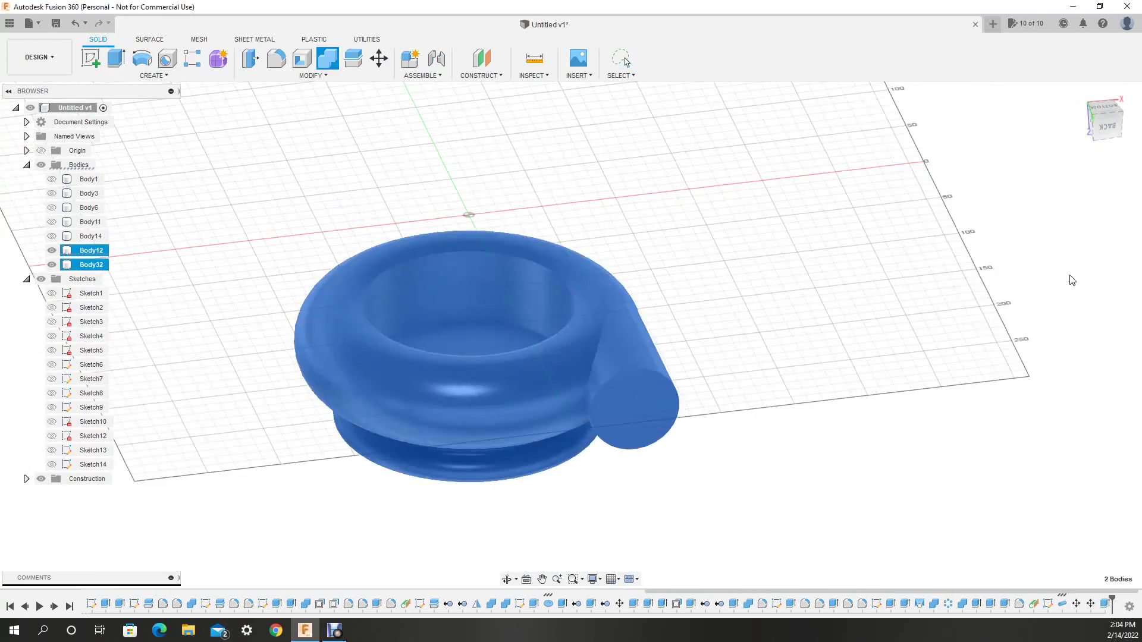
{"action": "left_click", "coordinate": [276, 60]}
{"action": "type", "text": "2"}
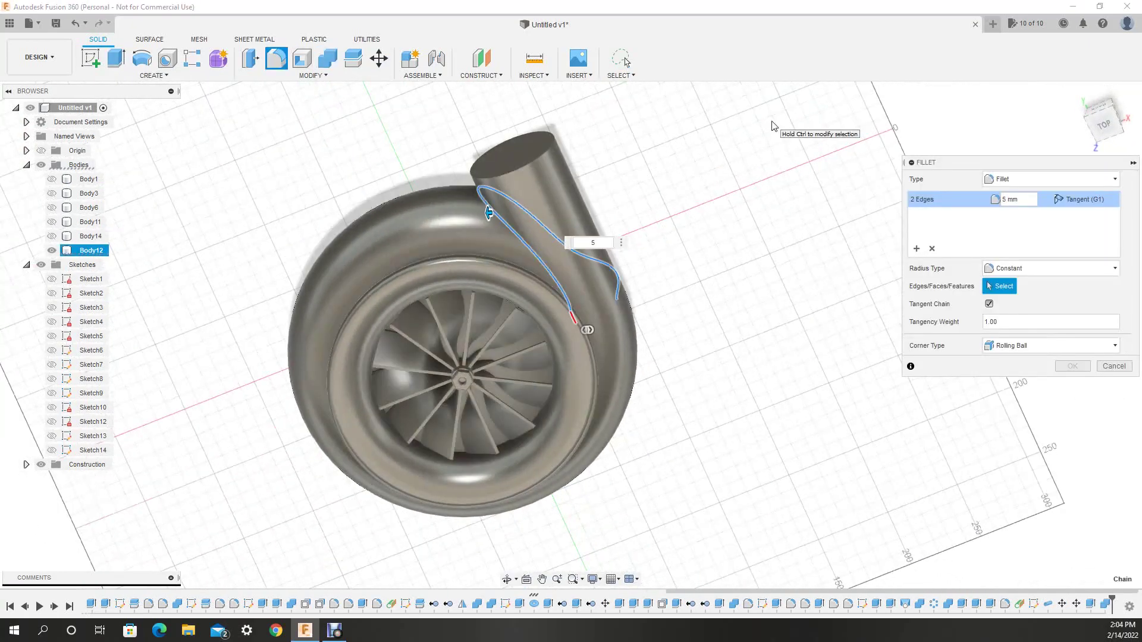
Step: Sketch a circle on the pipe's end face and extrude it into a flange lip
{"action": "left_click", "coordinate": [91, 66]}
{"action": "key", "text": "e"}
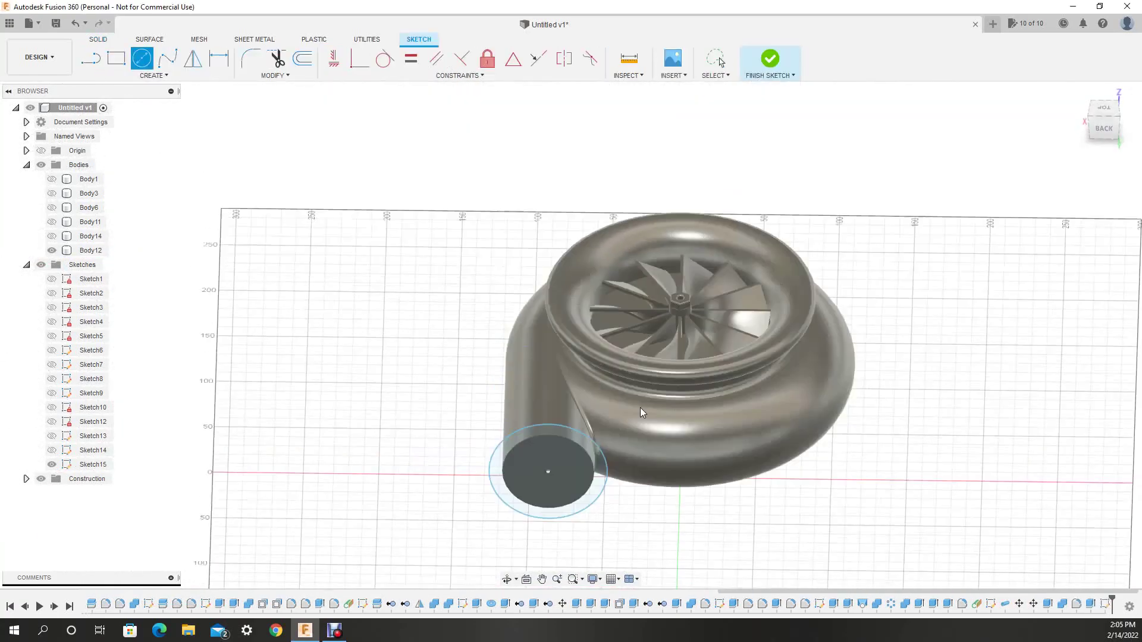
{"action": "type", "text": "10"}
{"action": "key", "text": "Return"}
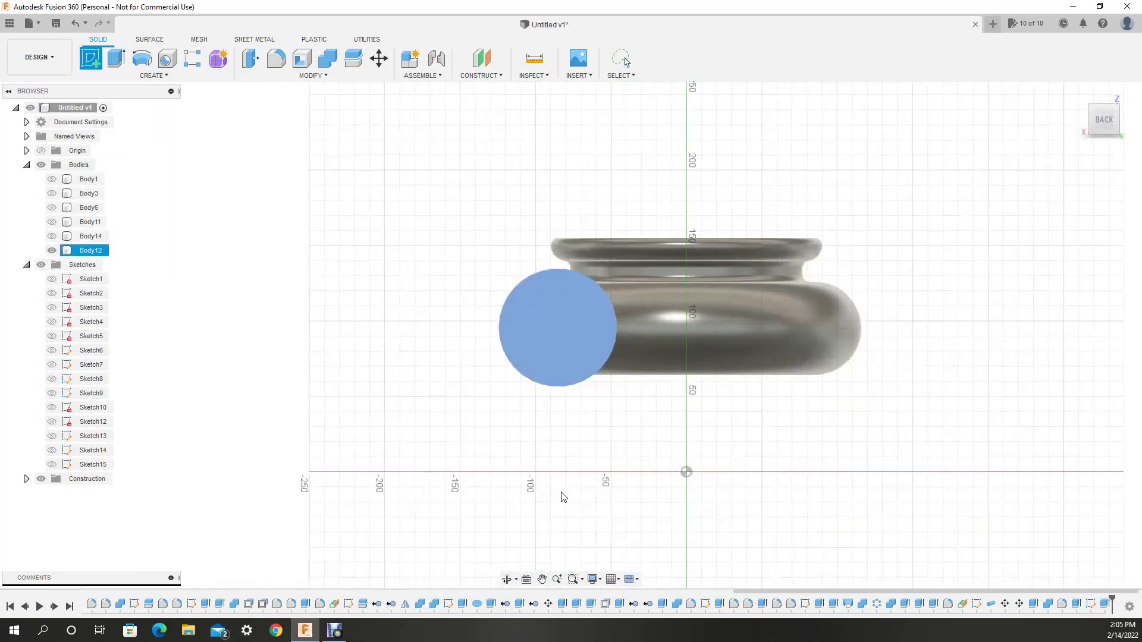
Step: Cut a Ø52 mm hole 50 mm deep into the outlet pipe
{"action": "left_click", "coordinate": [557, 328]}
{"action": "left_click", "coordinate": [564, 359]}
{"action": "key", "text": "e"}
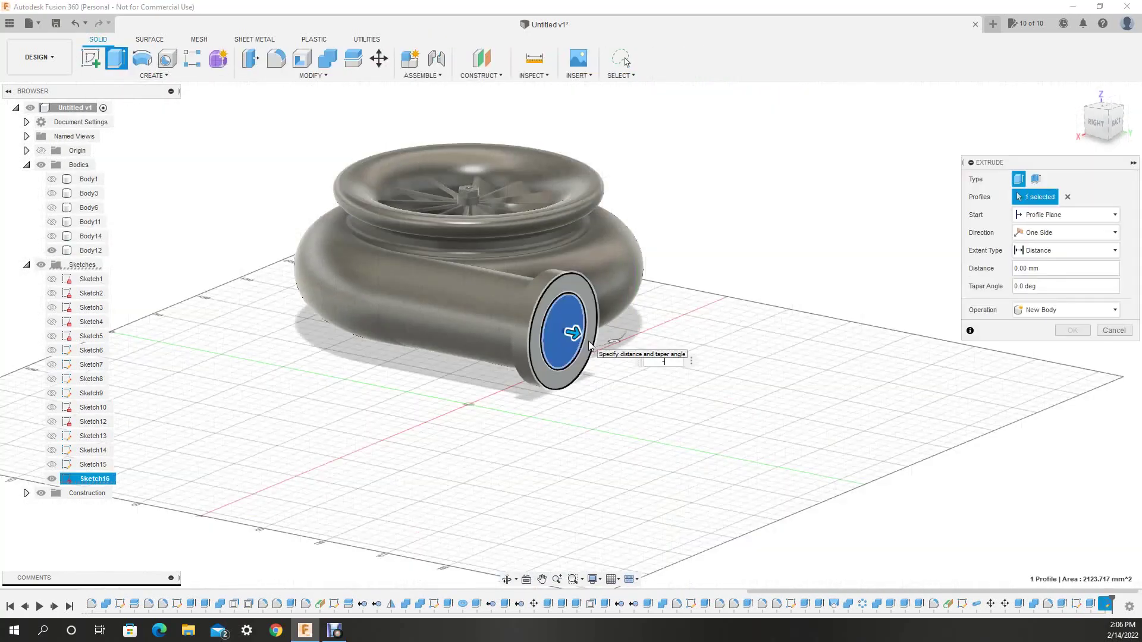
{"action": "type", "text": "-50"}
{"action": "key", "text": "Return"}
Step: Start a fillet on the hole edge, then cancel it
{"action": "key", "text": "f"}
{"action": "left_click", "coordinate": [533, 280]}
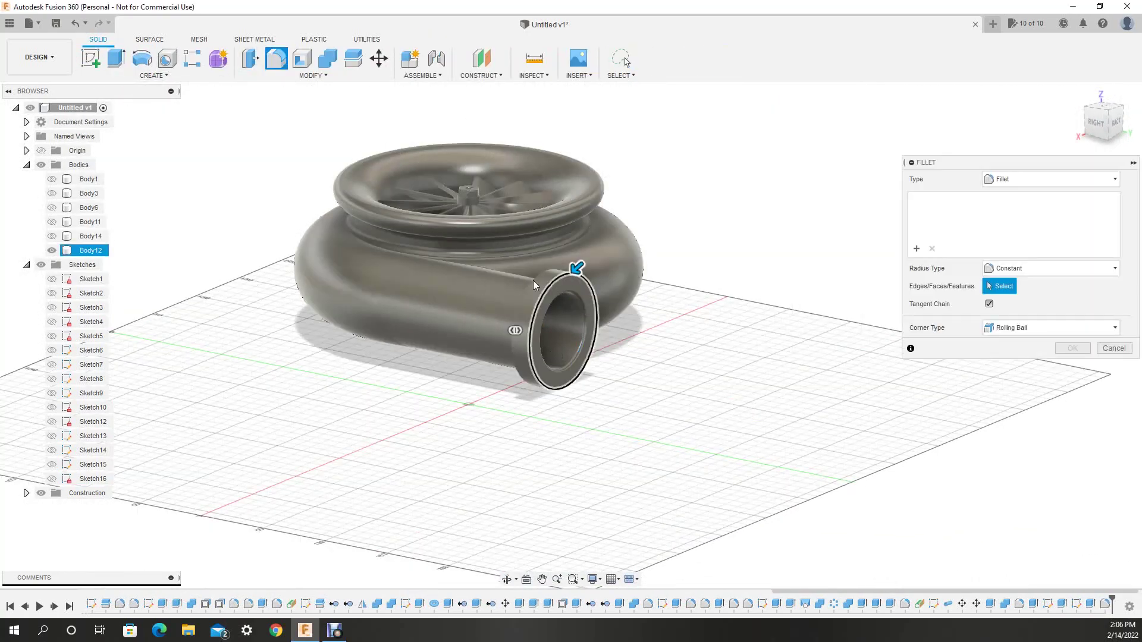
{"action": "middle_click_drag", "start_coordinate": [564, 446], "coordinate": [663, 262], "text": "shift"}
{"action": "key", "text": "Escape"}
{"action": "middle_click_drag", "start_coordinate": [452, 356], "coordinate": [472, 384], "text": "shift"}
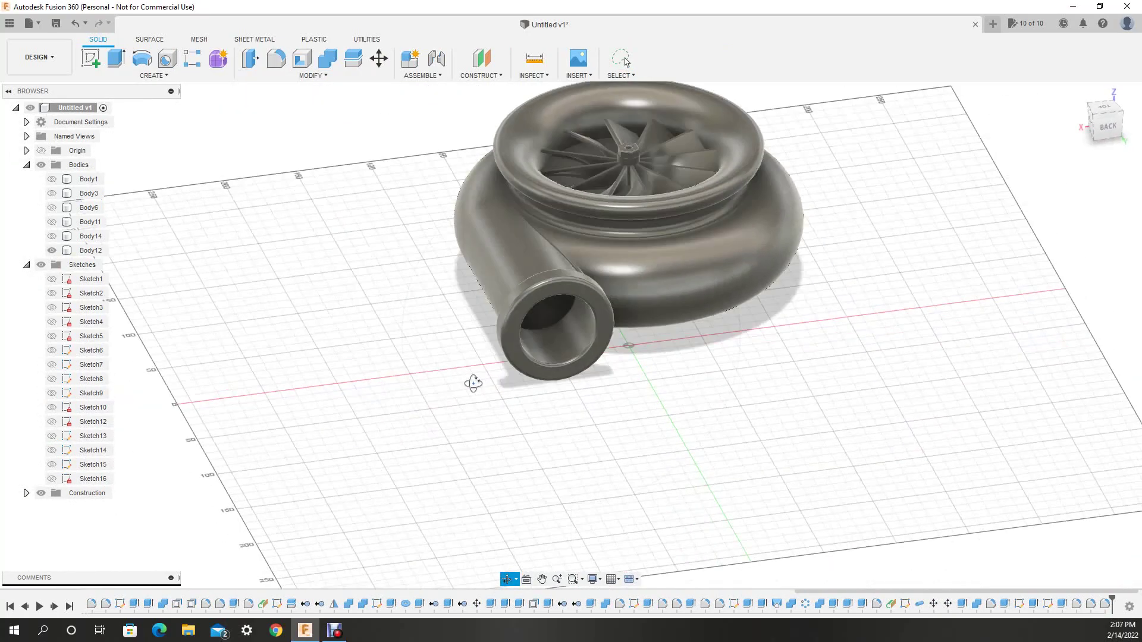
Step: From the bottom view, rotate Body3 and Body14 by 75° about Z with Move/Copy
{"action": "mouse_move", "coordinate": [411, 220]}
{"action": "middle_mouse_down", "text": "shift"}
{"action": "mouse_move", "coordinate": [966, 469]}
{"action": "mouse_move", "coordinate": [696, 469]}
{"action": "mouse_move", "coordinate": [702, 454]}
{"action": "mouse_move", "coordinate": [646, 437]}
{"action": "mouse_move", "coordinate": [509, 466]}
{"action": "mouse_move", "coordinate": [546, 376]}
{"action": "middle_mouse_up", "text": "shift"}
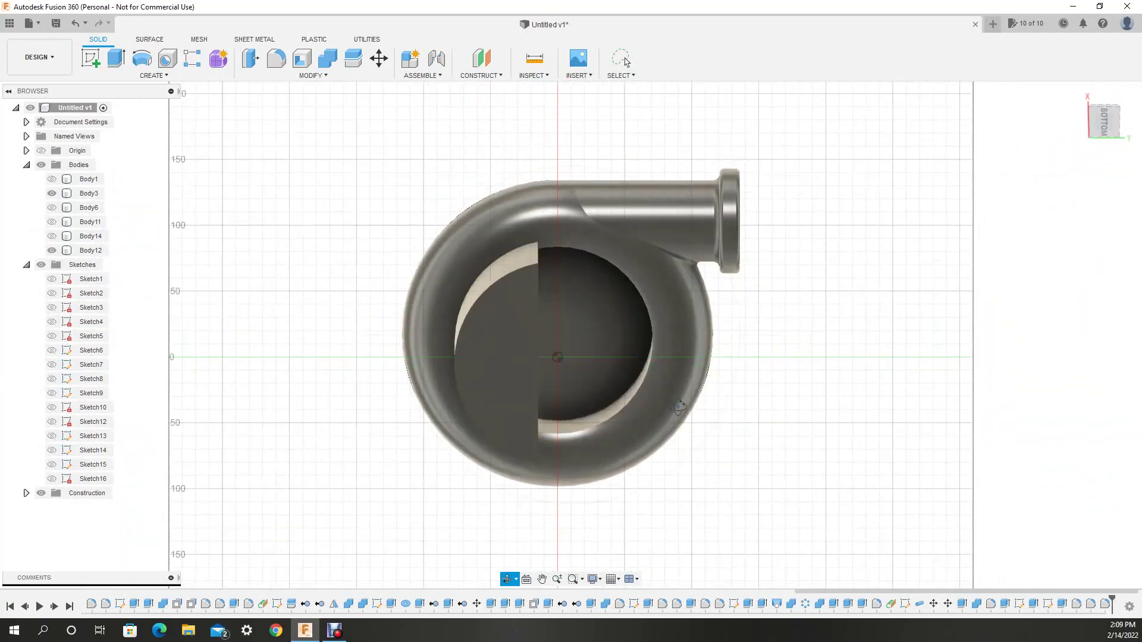
{"action": "middle_click_drag", "start_coordinate": [685, 513], "coordinate": [565, 377], "text": "shift"}
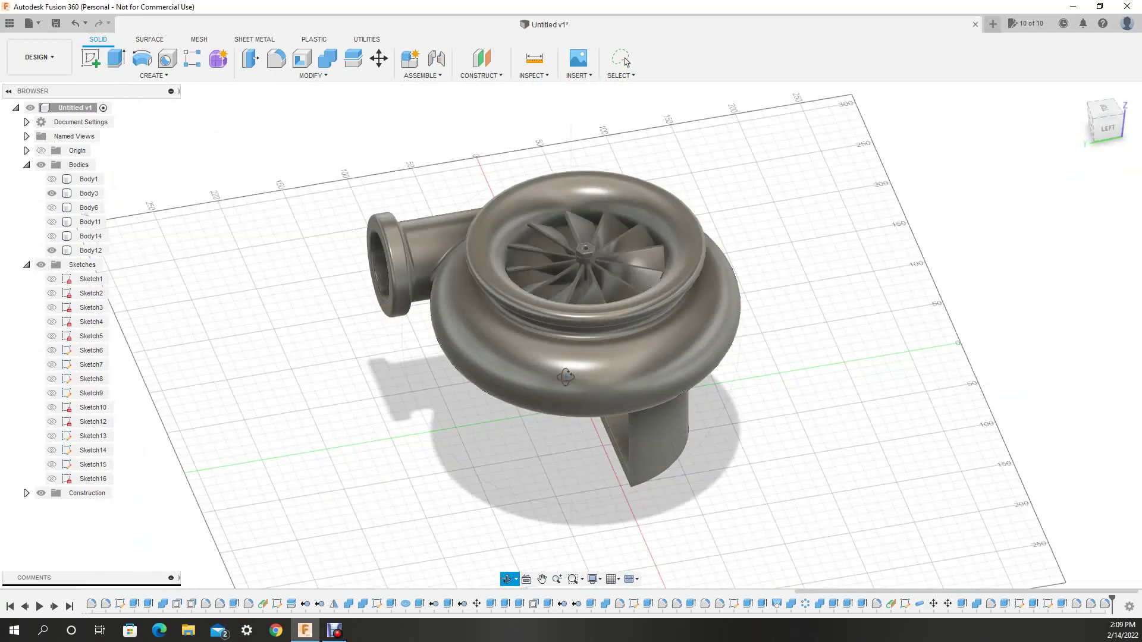
{"action": "middle_click_drag", "start_coordinate": [565, 377], "coordinate": [754, 377], "text": "shift"}
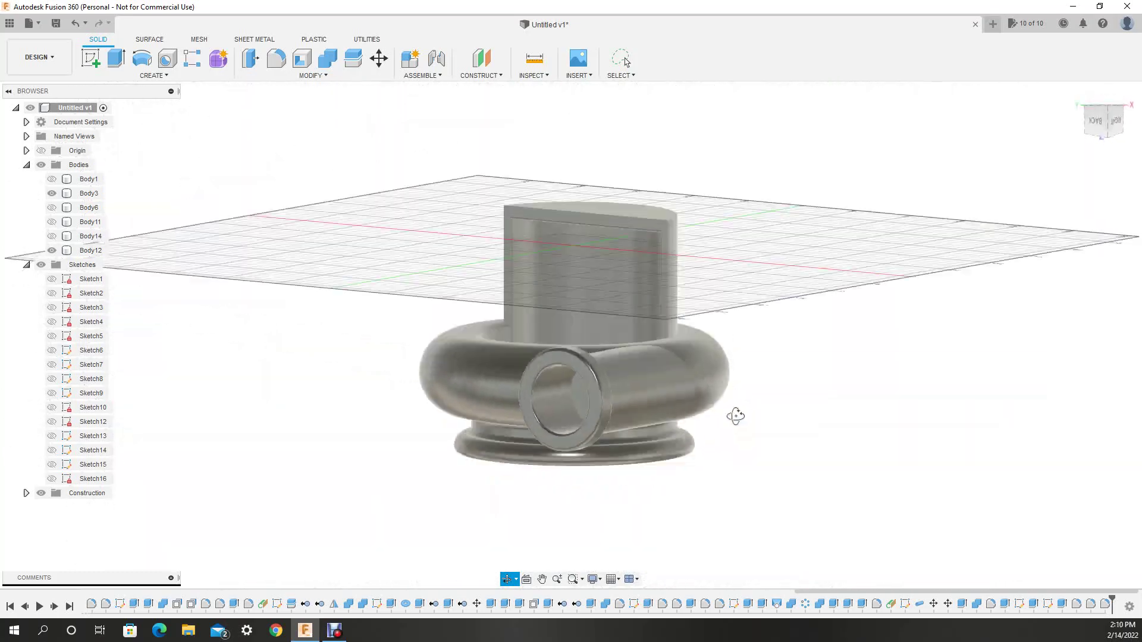
{"action": "left_click", "coordinate": [1103, 122]}
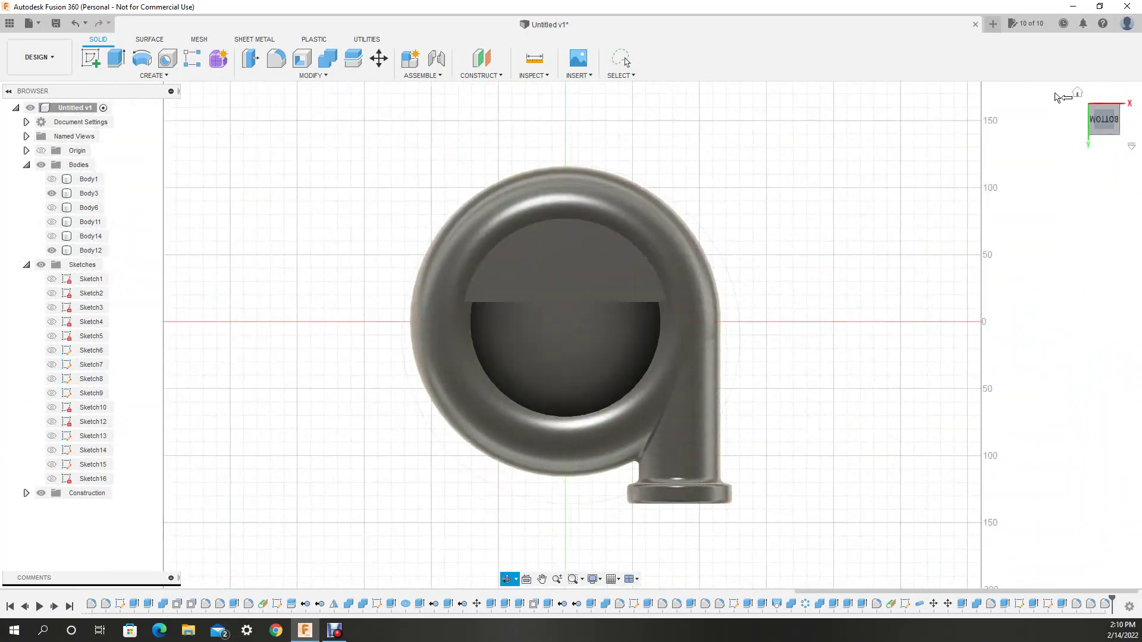
{"action": "left_click", "coordinate": [1056, 97]}
{"action": "left_click", "coordinate": [89, 194]}
{"action": "left_click", "coordinate": [91, 236], "text": "ctrl"}
{"action": "left_click", "coordinate": [379, 57]}
{"action": "left_click_drag", "start_coordinate": [641, 355], "coordinate": [574, 391]}
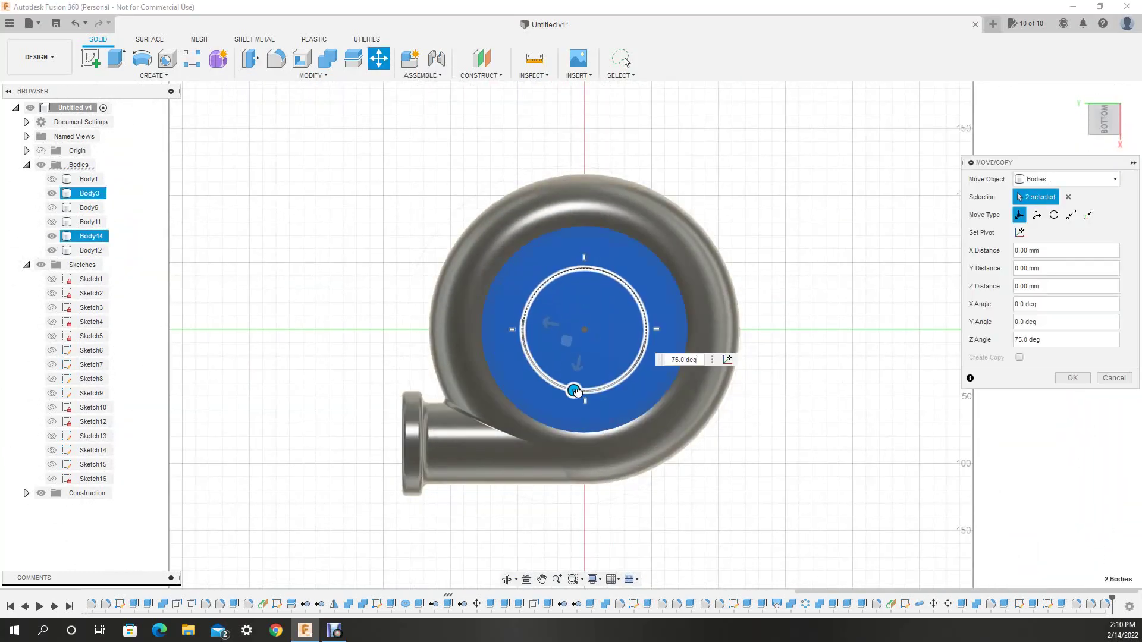
{"action": "key", "text": "Return"}
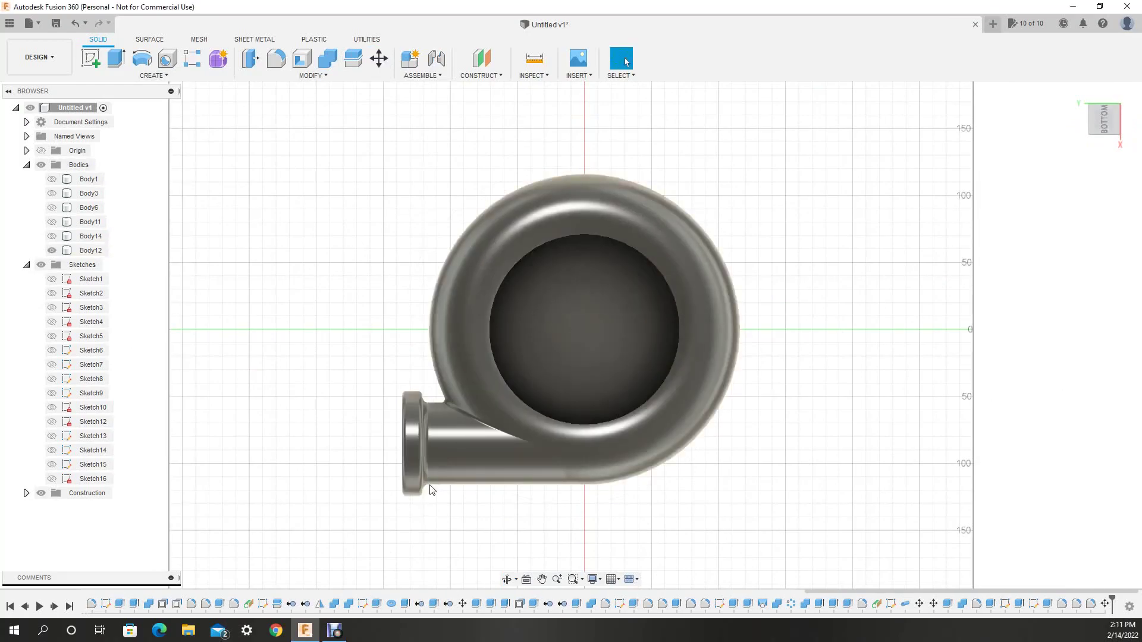
Step: Sketch a rectangle with a vertical centre line on the pipe end and mirror it
{"action": "middle_click_drag", "start_coordinate": [431, 489], "coordinate": [383, 535], "text": "shift"}
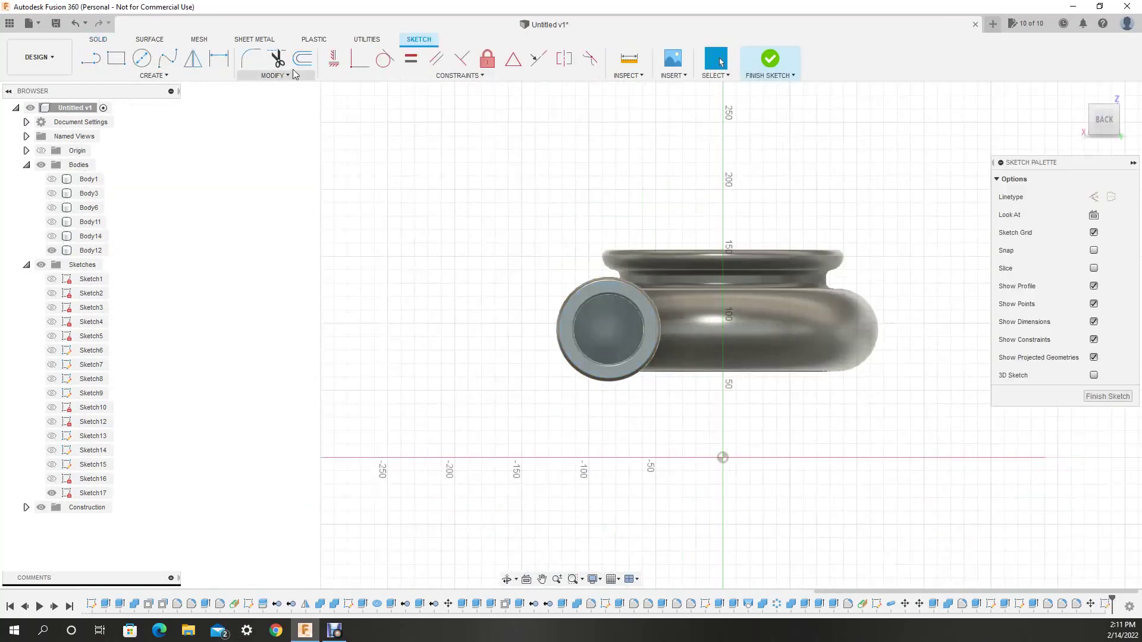
{"action": "left_click", "coordinate": [91, 58]}
{"action": "left_click", "coordinate": [608, 329]}
{"action": "left_click", "coordinate": [608, 399]}
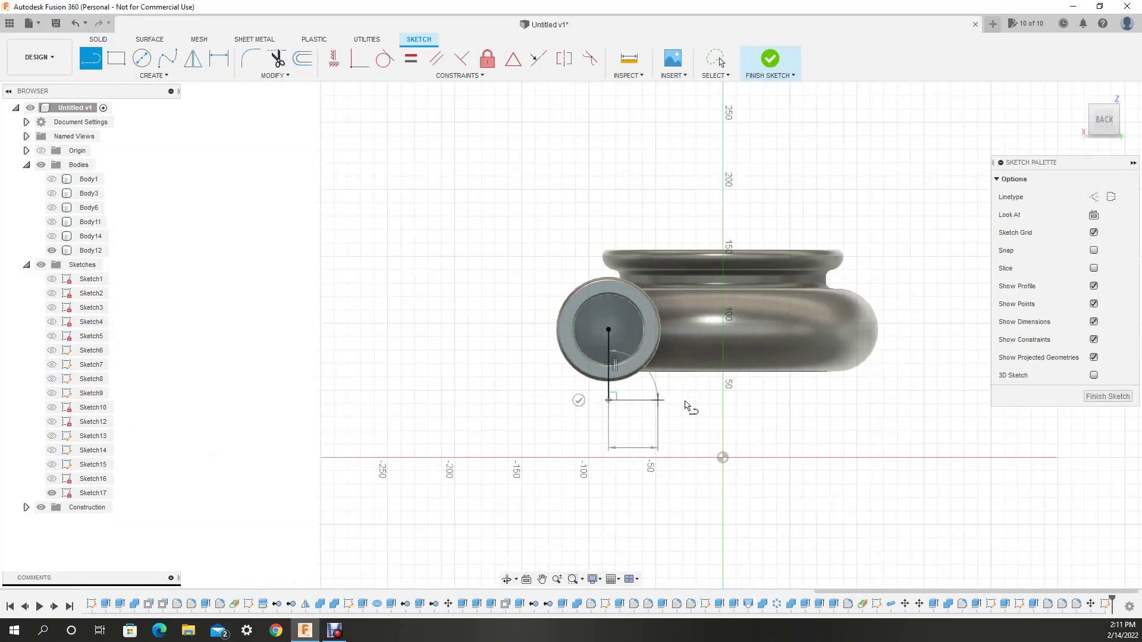
{"action": "key", "text": "Escape"}
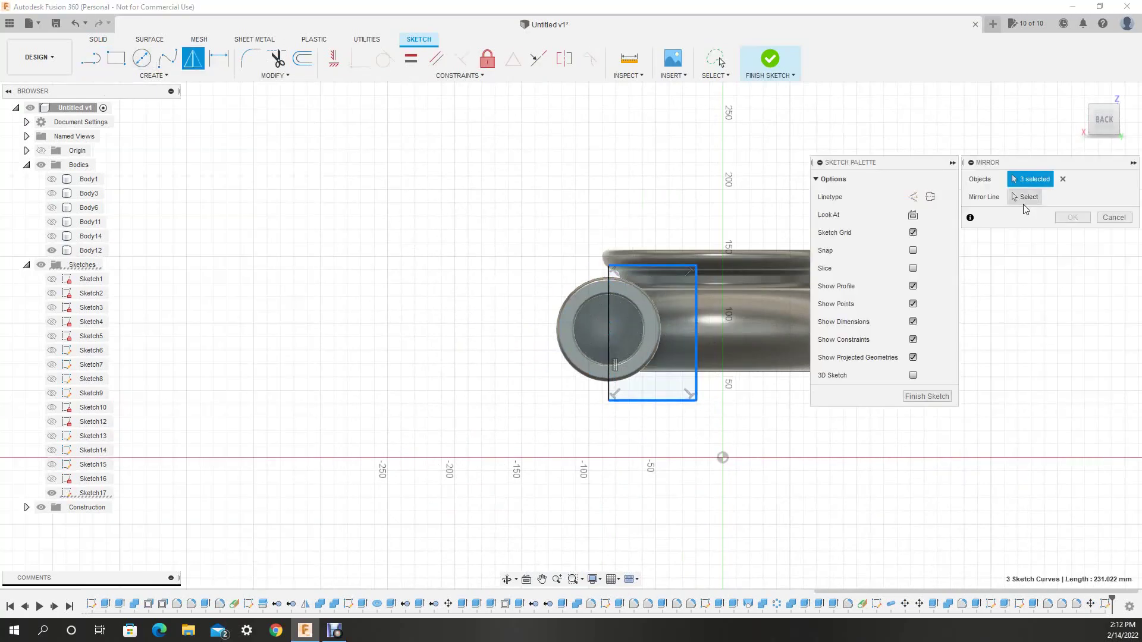
{"action": "left_click", "coordinate": [608, 369]}
{"action": "key", "text": "Return"}
{"action": "left_click", "coordinate": [1107, 397]}
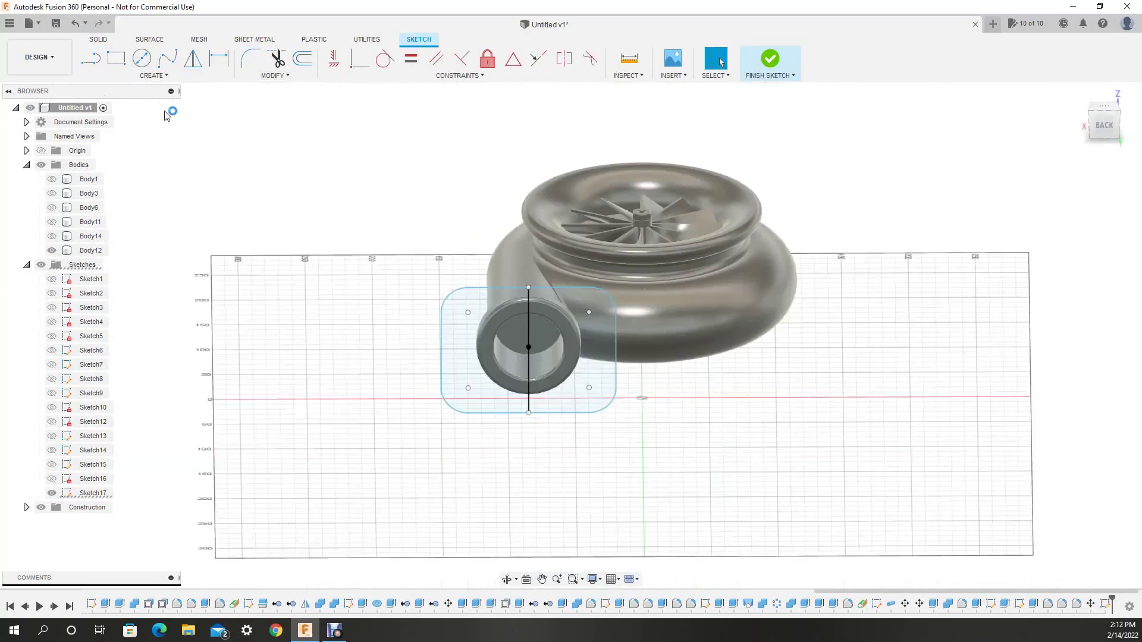
Step: Extrude the plate profile -10 mm as a Join, then view it from the front
{"action": "key", "text": "e"}
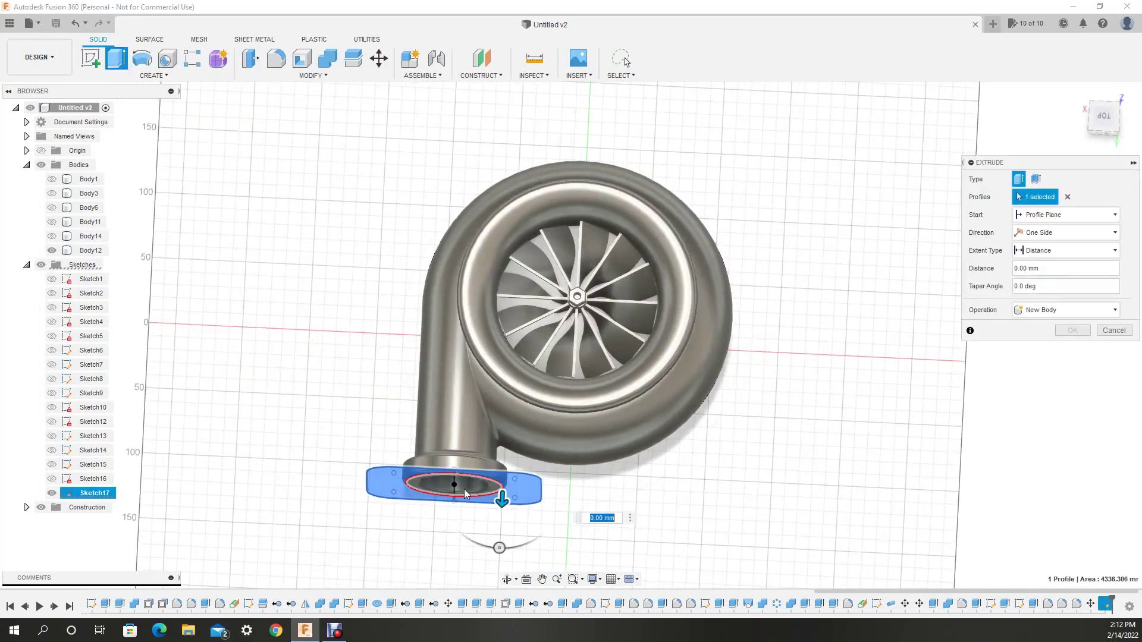
{"action": "scroll", "coordinate": [464, 489], "scroll_direction": "up", "scroll_amount": 5}
{"action": "type", "text": "-10"}
{"action": "middle_click_drag", "start_coordinate": [587, 499], "coordinate": [577, 458], "text": "shift"}
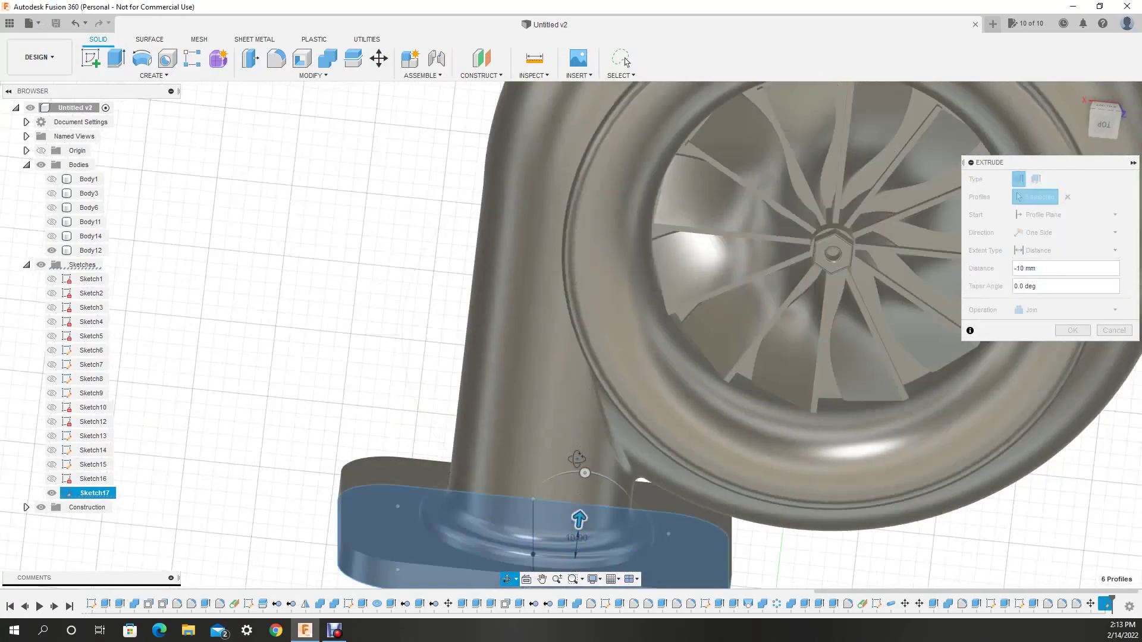
{"action": "scroll", "coordinate": [801, 375], "scroll_direction": "down", "scroll_amount": 5}
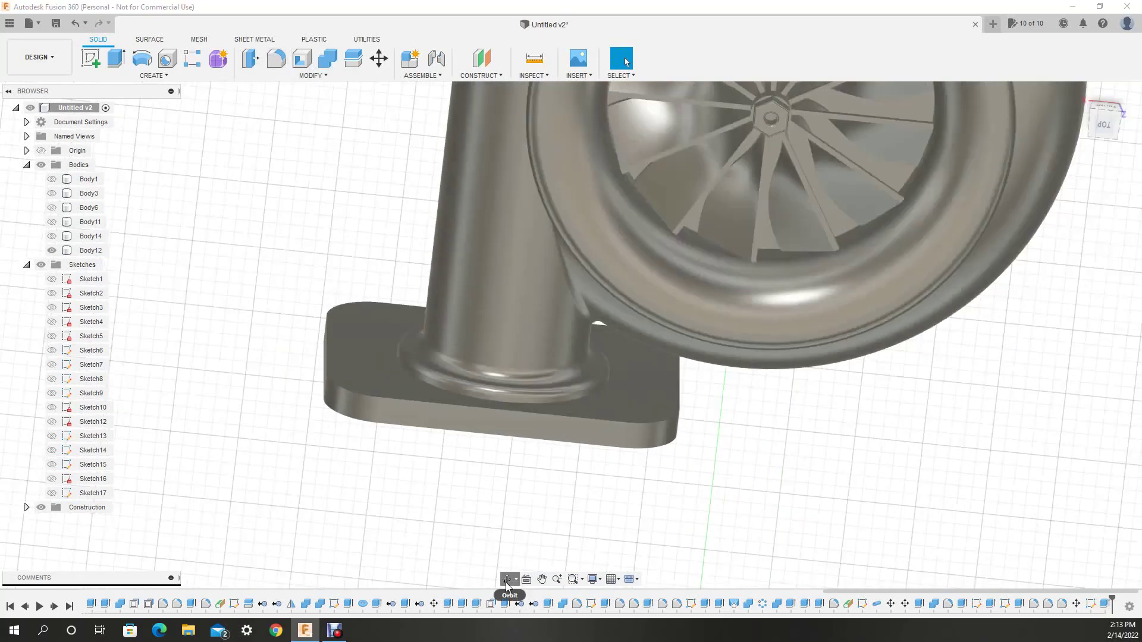
{"action": "middle_click_drag", "start_coordinate": [506, 583], "coordinate": [241, 116], "text": "shift"}
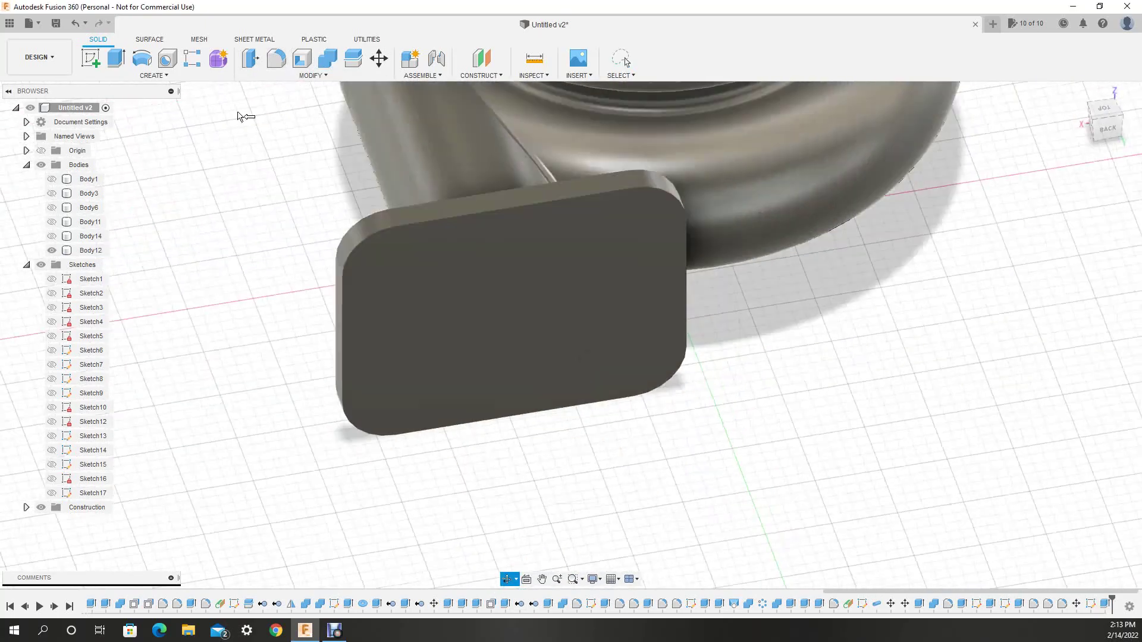
{"action": "double_click", "coordinate": [450, 366]}
{"action": "key", "text": "Escape"}
{"action": "left_click", "coordinate": [1104, 120]}
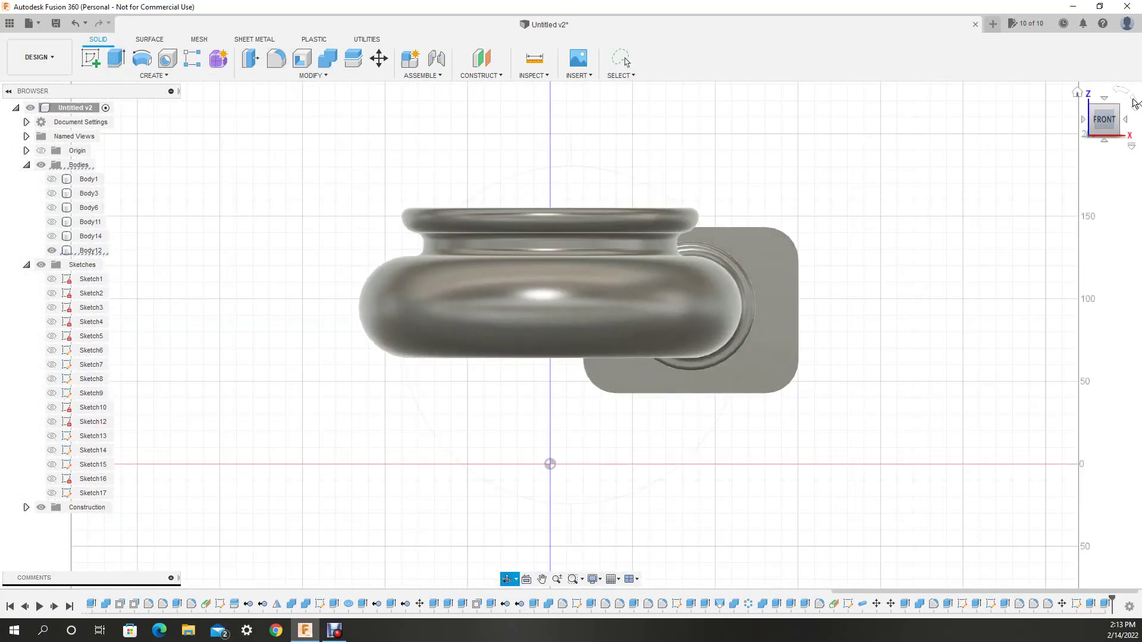
{"action": "left_click", "coordinate": [1134, 103]}
{"action": "scroll", "coordinate": [403, 184], "scroll_direction": "up", "scroll_amount": 2}
{"action": "mouse_move", "coordinate": [402, 183]}
{"action": "middle_mouse_down", "text": "shift"}
{"action": "mouse_move", "coordinate": [465, 548]}
{"action": "mouse_move", "coordinate": [561, 507]}
{"action": "middle_mouse_up", "text": "shift"}
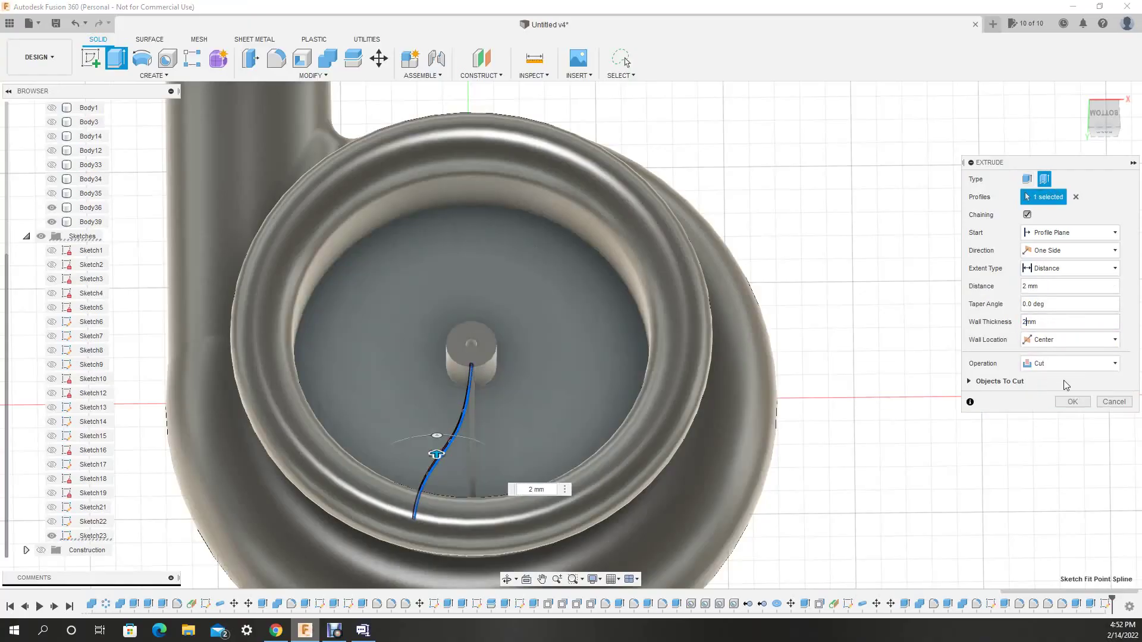
Step: Apply the 2 mm thin extrusion, hide Body36, and pattern the blade 12 times around the hub
{"action": "left_click", "coordinate": [1073, 401]}
{"action": "left_click", "coordinate": [52, 207]}
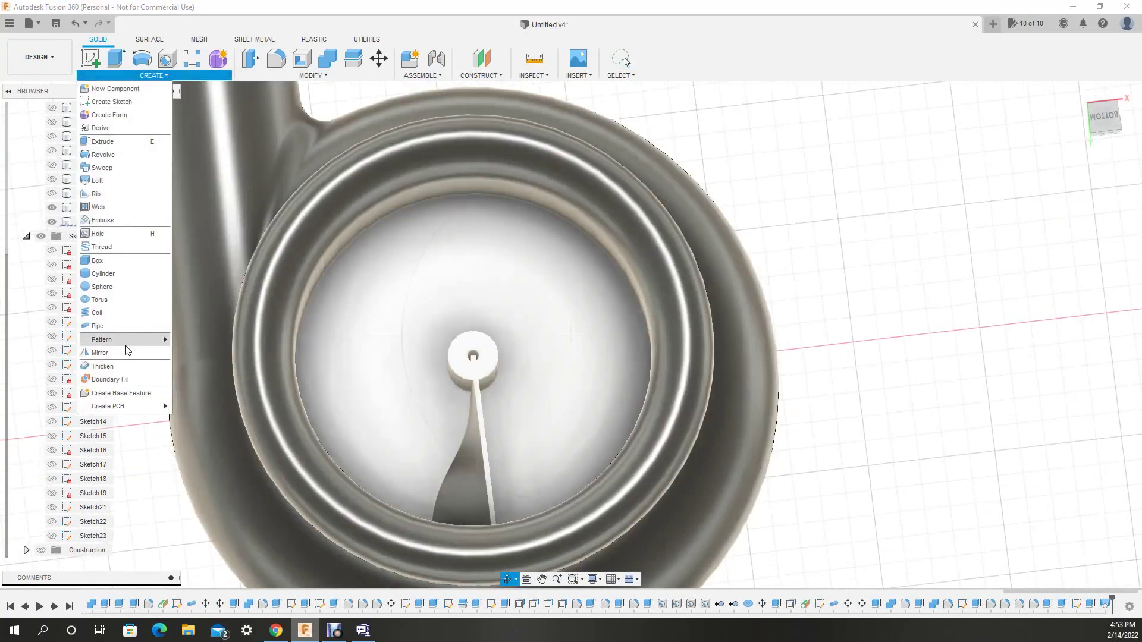
{"action": "left_click", "coordinate": [208, 353]}
{"action": "left_click", "coordinate": [467, 488]}
{"action": "left_click", "coordinate": [473, 355]}
{"action": "type", "text": "12"}
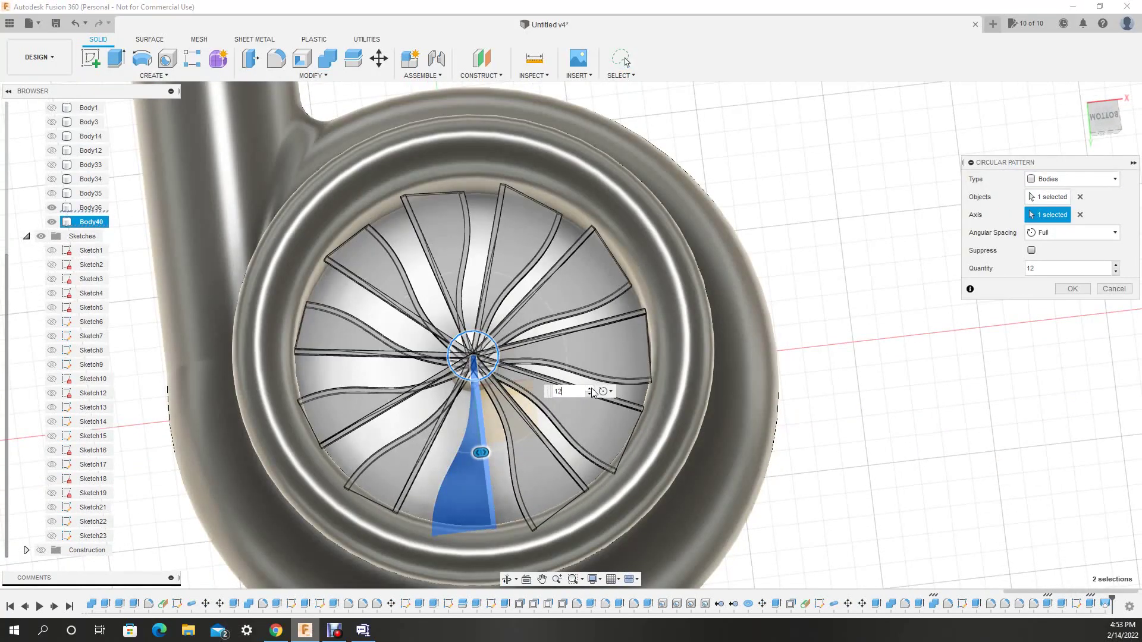
{"action": "key", "text": "Return"}
Step: Extrude the Sketch22 hexagonal hub profile 7 mm as a Join
{"action": "left_click", "coordinate": [52, 521]}
{"action": "key", "text": "e"}
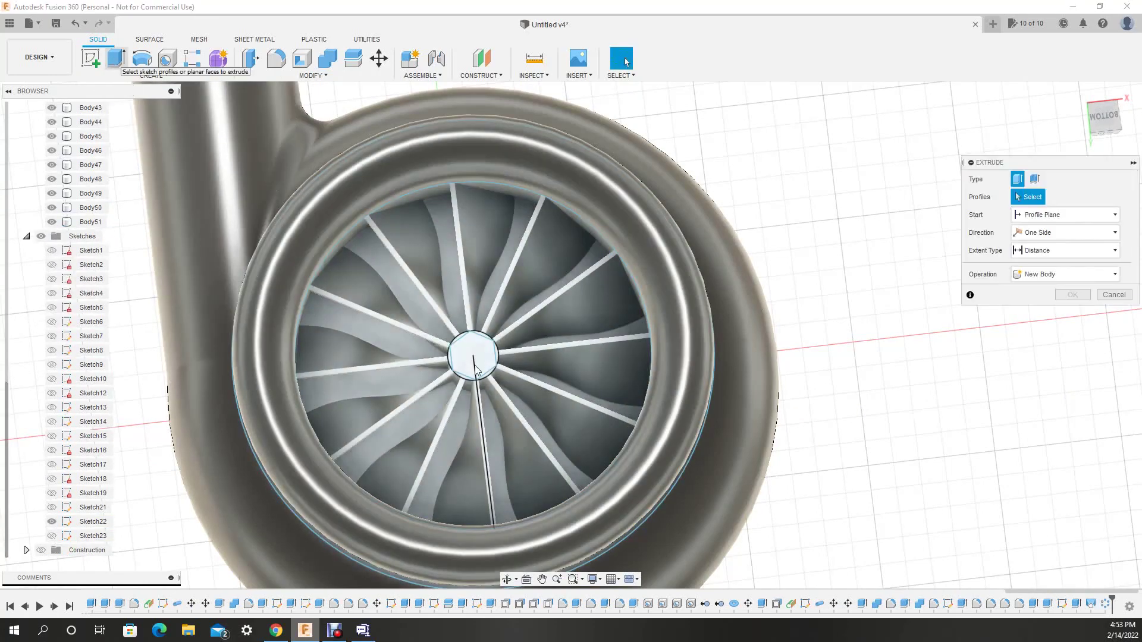
{"action": "left_click", "coordinate": [473, 356]}
{"action": "type", "text": "10"}
{"action": "key", "text": "Return"}
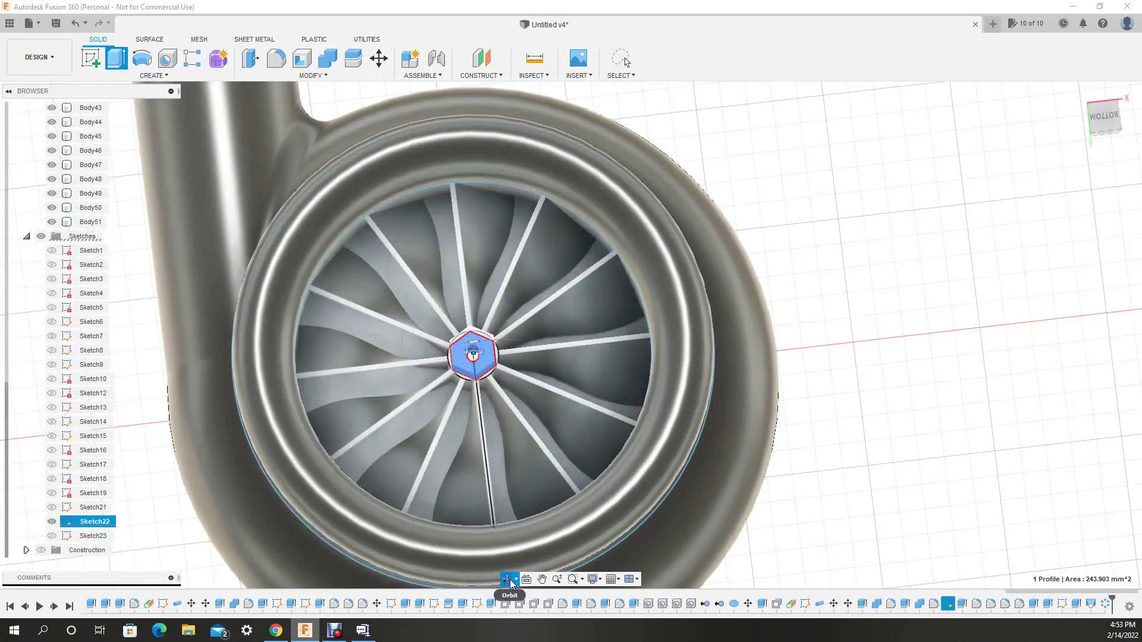
{"action": "middle_click_drag", "start_coordinate": [487, 493], "coordinate": [482, 329], "text": "shift"}
{"action": "type", "text": "7"}
{"action": "middle_click_drag", "start_coordinate": [492, 507], "coordinate": [505, 173], "text": "shift"}
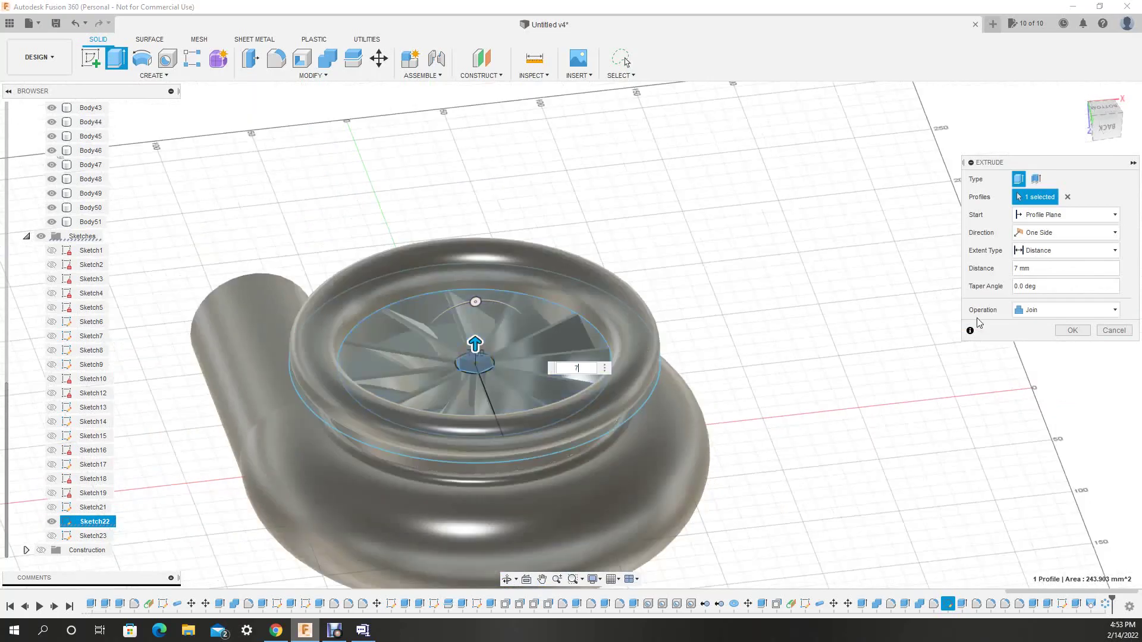
{"action": "key", "text": "Return"}
Step: Fillet the hub bore edge
{"action": "left_click", "coordinate": [276, 58]}
{"action": "scroll", "coordinate": [468, 356], "scroll_direction": "up", "scroll_amount": 5}
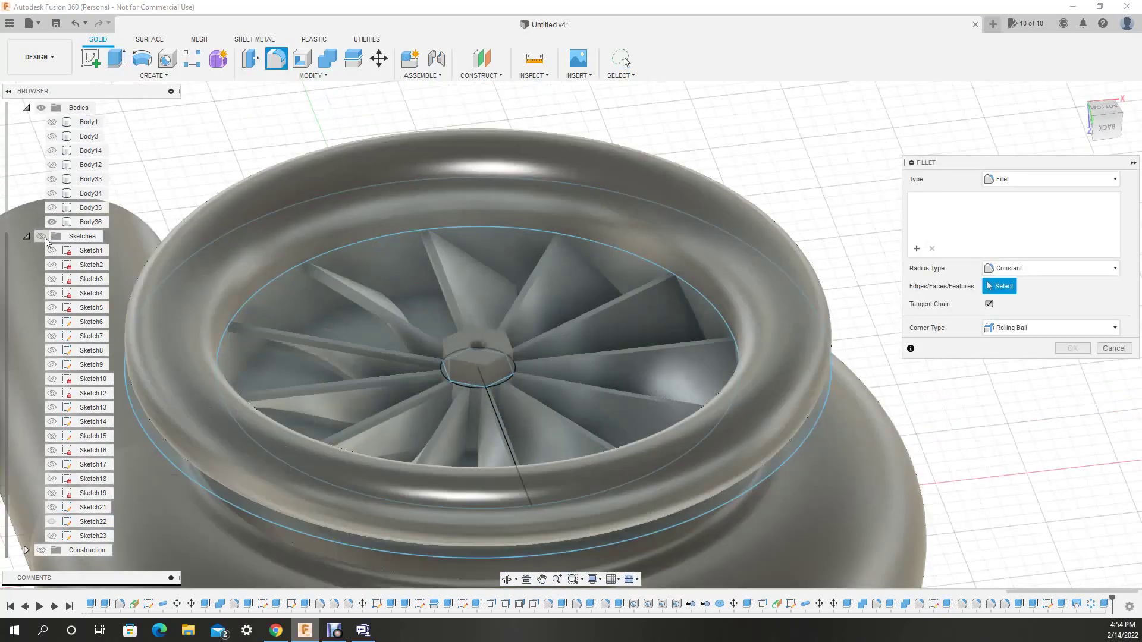
{"action": "scroll", "coordinate": [499, 355], "scroll_direction": "up", "scroll_amount": 5}
{"action": "left_click", "coordinate": [417, 369]}
{"action": "key", "text": "Return"}
{"action": "scroll", "coordinate": [469, 361], "scroll_direction": "down", "scroll_amount": 5}
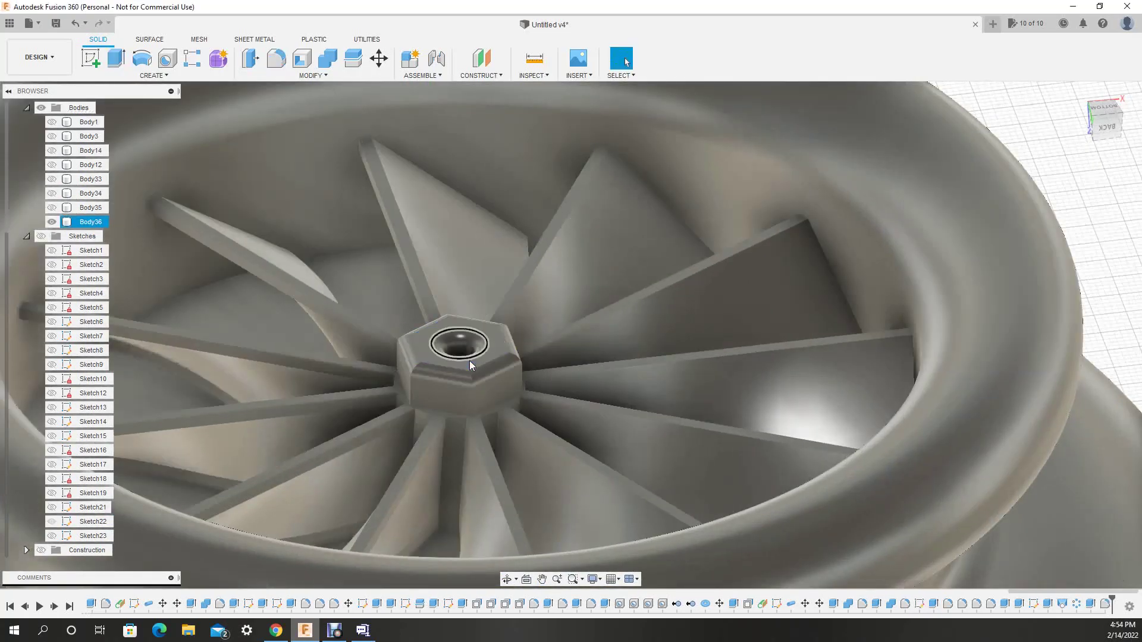
{"action": "scroll", "coordinate": [348, 459], "scroll_direction": "down", "scroll_amount": 10}
{"action": "key", "text": "Escape"}
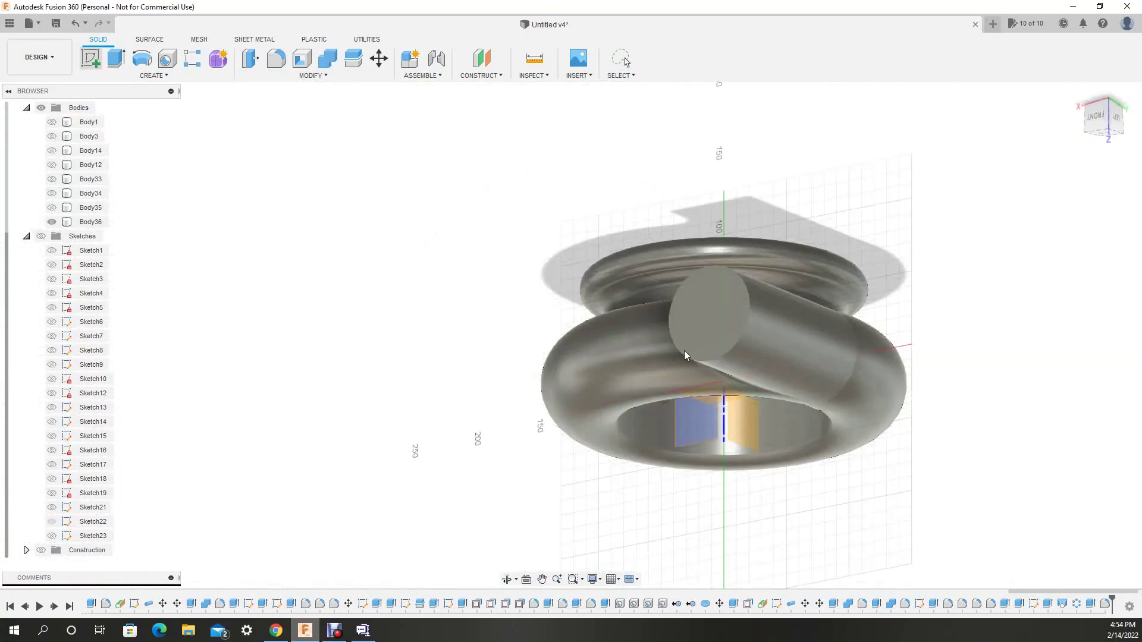
Step: Sketch concentric circles on the outlet end and extrude the ring -20 mm as a Join
{"action": "left_click", "coordinate": [684, 351]}
{"action": "key", "text": "c"}
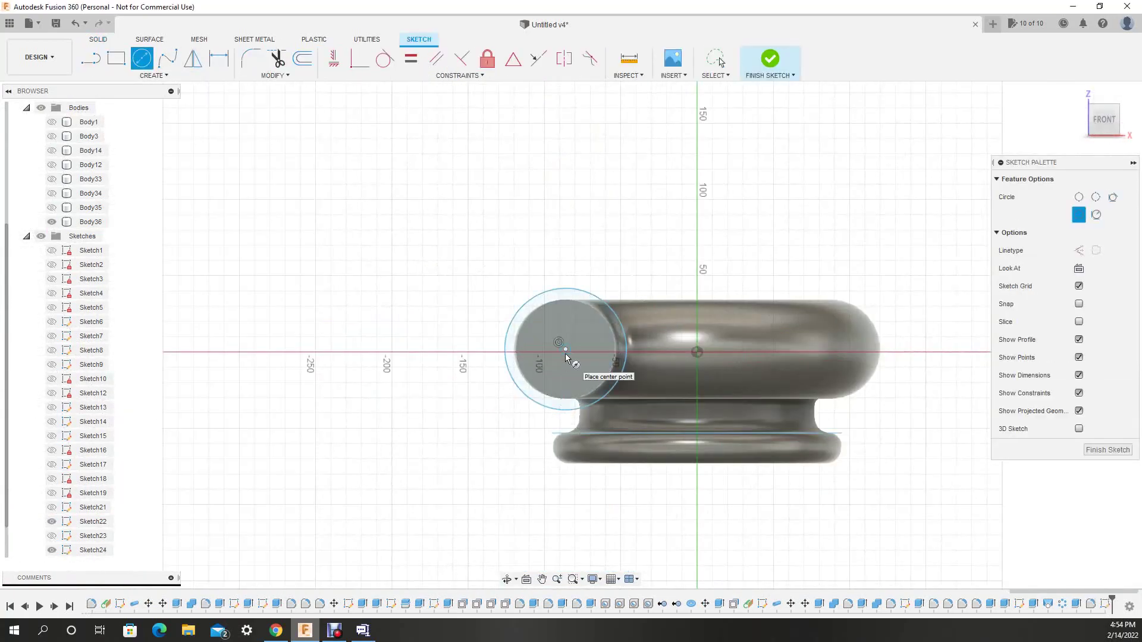
{"action": "left_click", "coordinate": [569, 386]}
{"action": "key", "text": "e"}
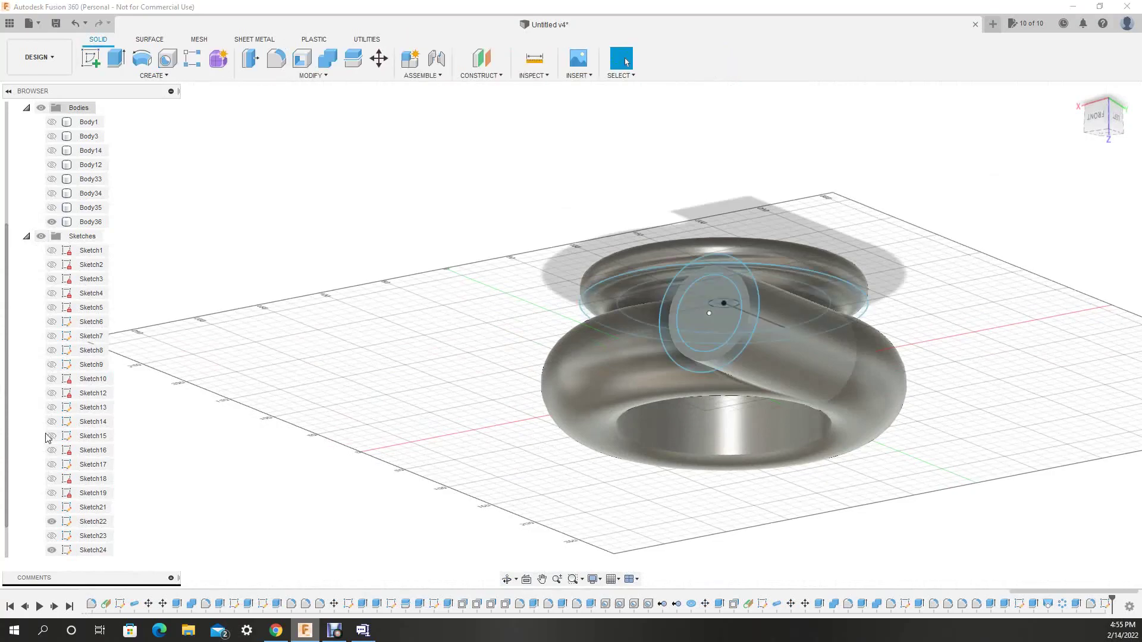
{"action": "left_click", "coordinate": [677, 343]}
{"action": "type", "text": "-20"}
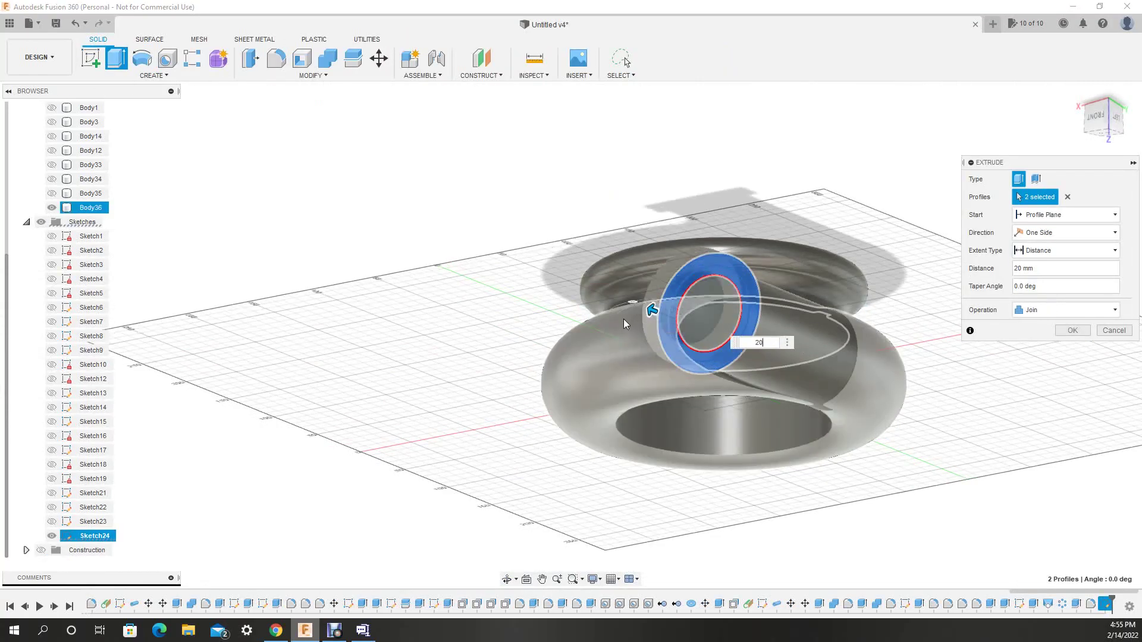
{"action": "key", "text": "Return"}
Step: Fillet the inner and outer rim edges of the new tube
{"action": "key", "text": "f"}
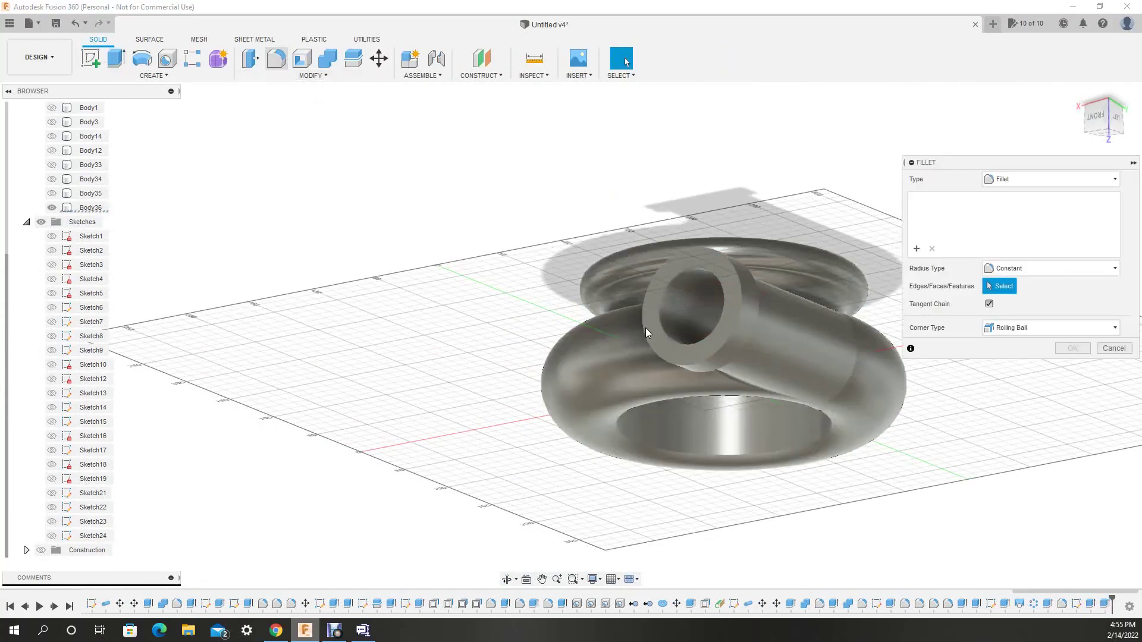
{"action": "key", "text": "Escape"}
{"action": "key", "text": "f"}
{"action": "left_click", "coordinate": [683, 268]}
{"action": "key", "text": "Escape"}
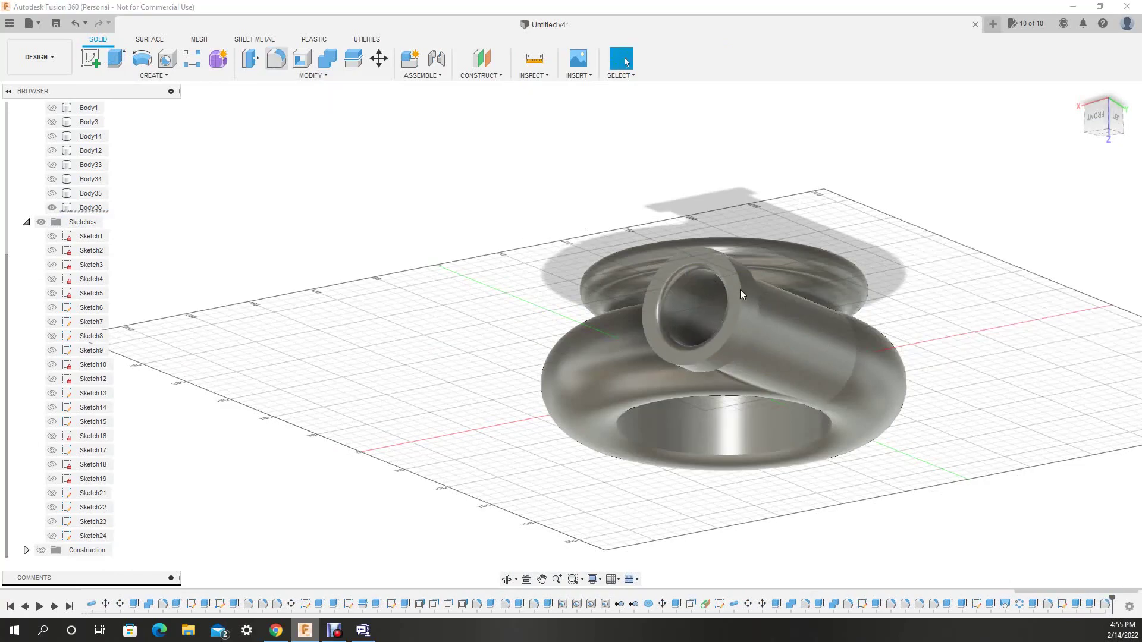
{"action": "key", "text": "f"}
{"action": "left_click", "coordinate": [740, 289]}
{"action": "key", "text": "Return"}
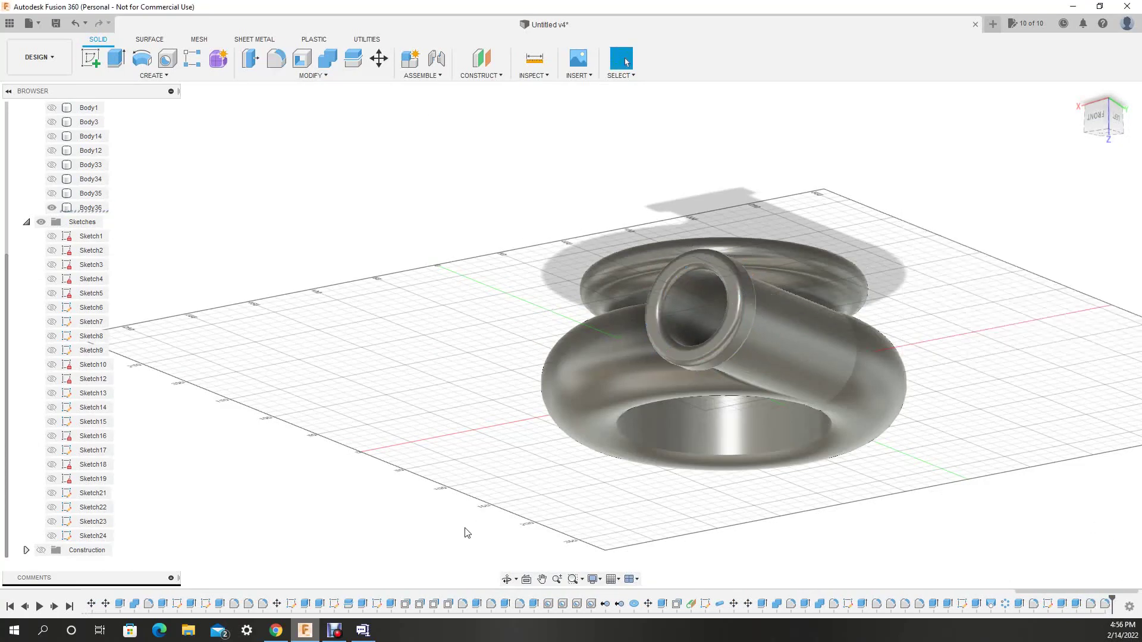
{"action": "middle_click_drag", "start_coordinate": [467, 533], "coordinate": [137, 443], "text": "shift"}
Step: Hide Body3 and show Body14 in the Browser
{"action": "key", "text": "f"}
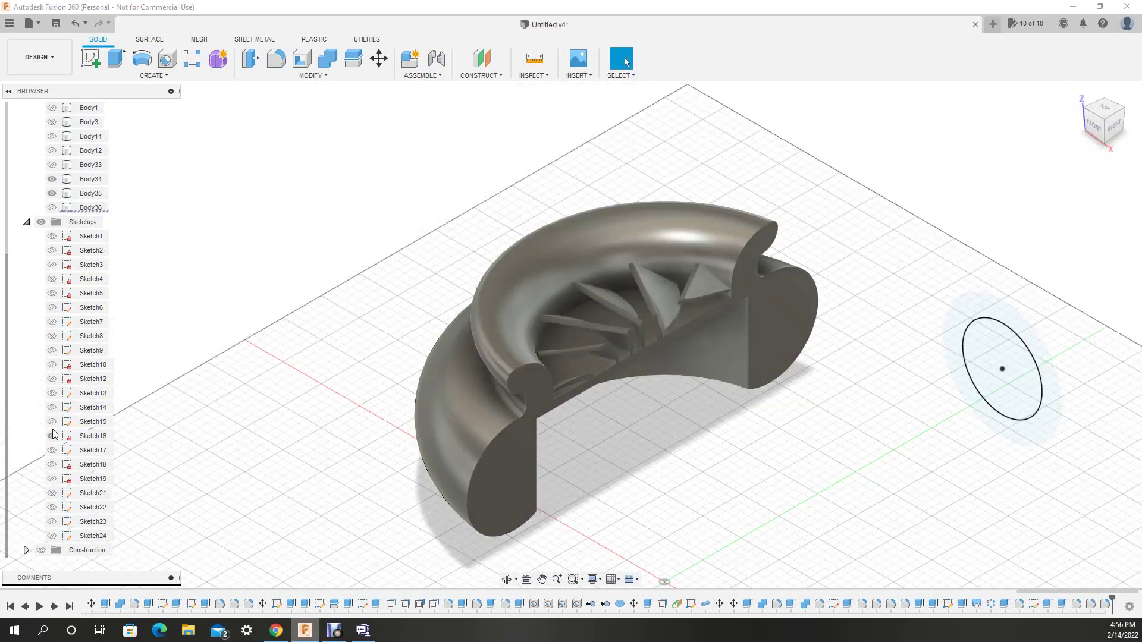
{"action": "scroll", "coordinate": [481, 536], "scroll_direction": "down", "scroll_amount": 3}
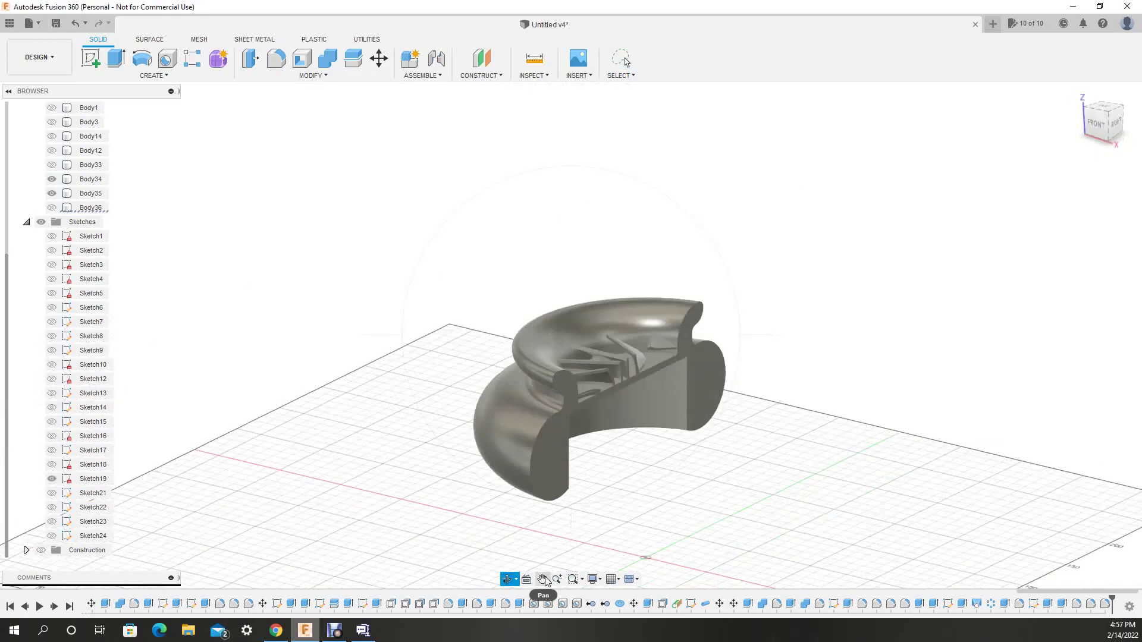
{"action": "middle_click_drag", "start_coordinate": [480, 536], "coordinate": [52, 478]}
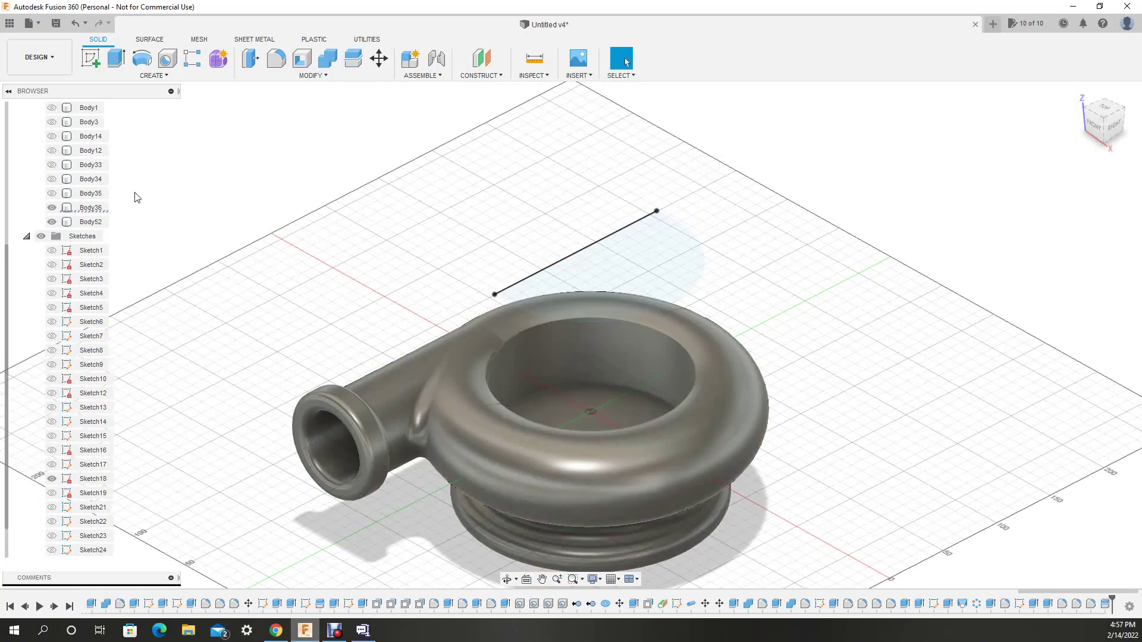
{"action": "left_click", "coordinate": [52, 193]}
{"action": "left_click", "coordinate": [52, 208]}
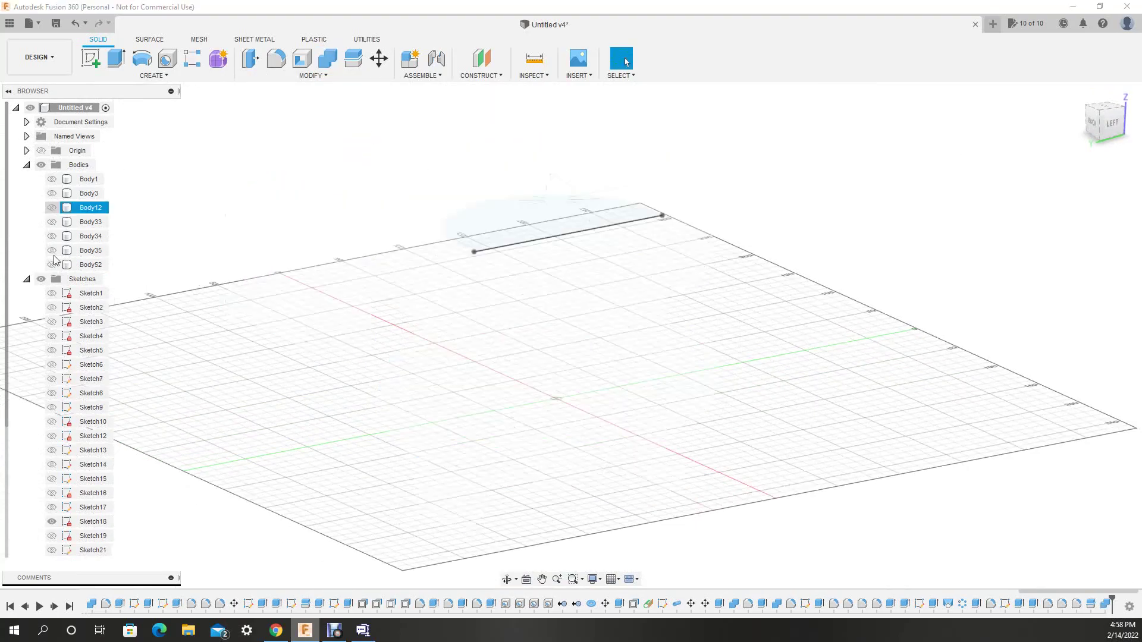
Step: Show Body34 and Body35 and extrude a profile on the sectioned model
{"action": "left_click", "coordinate": [52, 236]}
{"action": "left_click", "coordinate": [51, 250]}
{"action": "scroll", "coordinate": [535, 298], "scroll_direction": "up", "scroll_amount": 5}
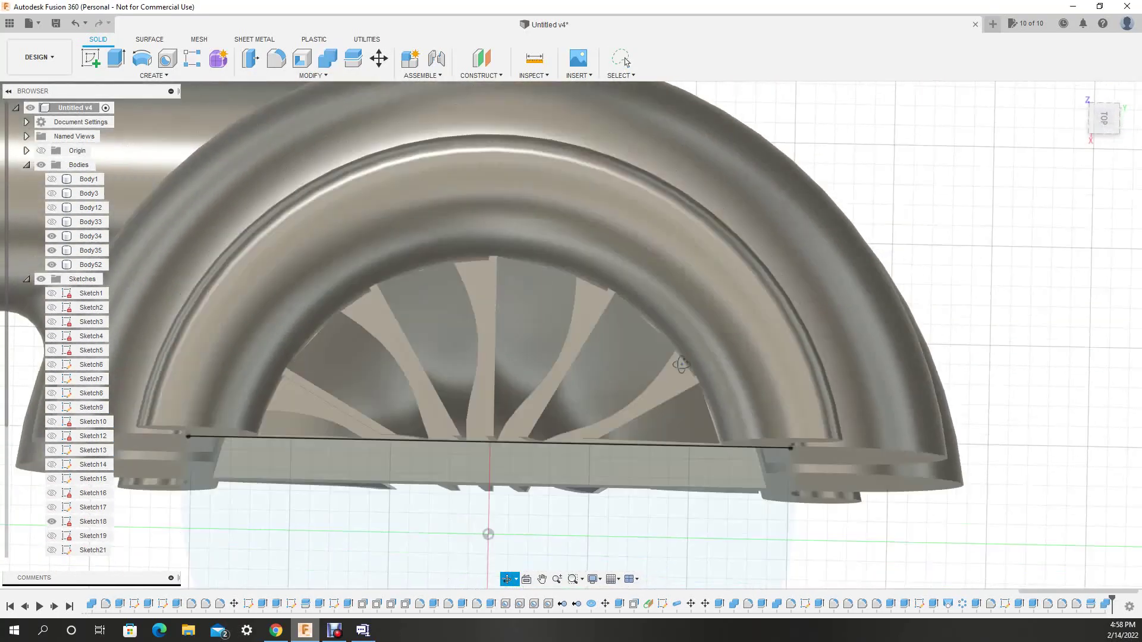
{"action": "mouse_move", "coordinate": [536, 297]}
{"action": "middle_mouse_down", "text": "shift"}
{"action": "mouse_move", "coordinate": [626, 323]}
{"action": "mouse_move", "coordinate": [134, 71]}
{"action": "middle_mouse_up", "text": "shift"}
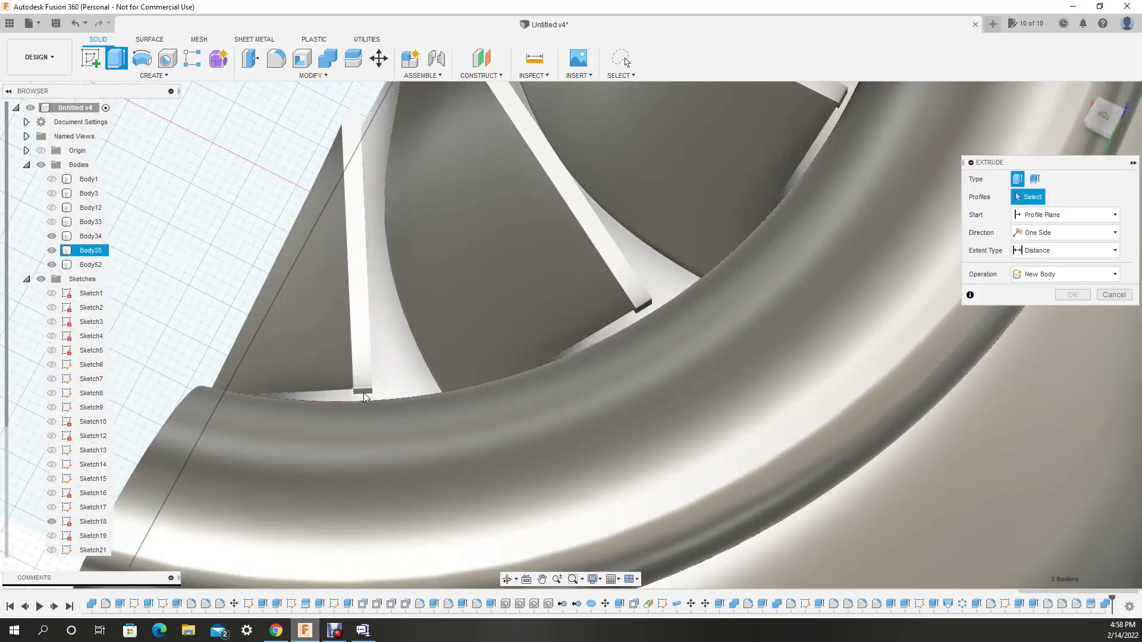
{"action": "left_click", "coordinate": [365, 397]}
{"action": "left_click_drag", "start_coordinate": [364, 400], "coordinate": [369, 492]}
{"action": "key", "text": "Return"}
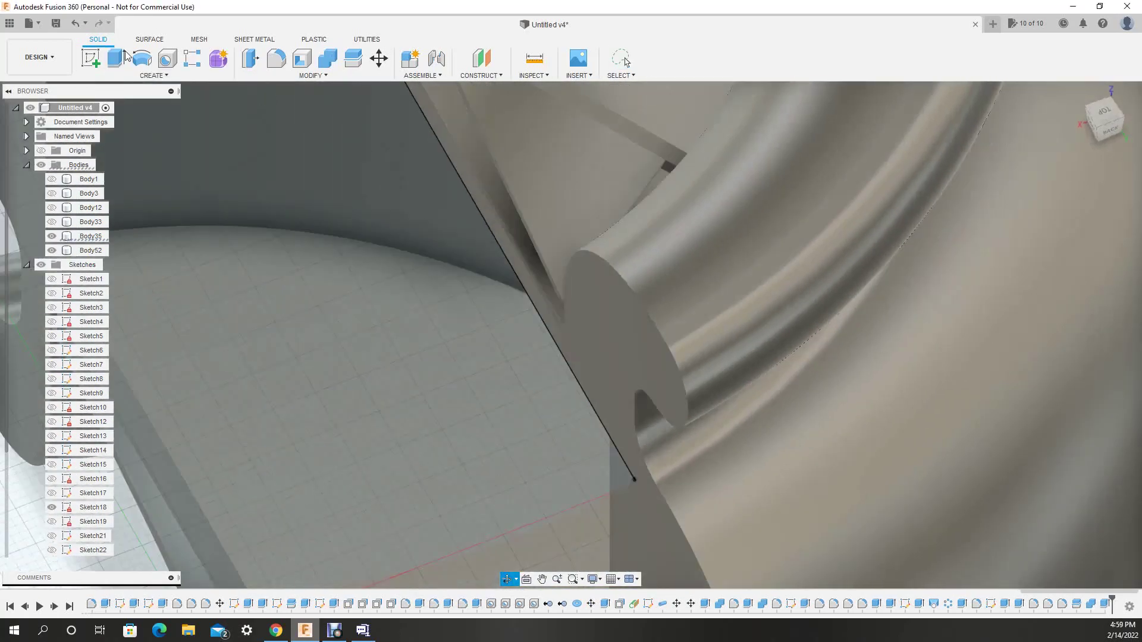
Step: Try Extrude, Offset Face and Press Pull around the blade edge, then cancel
{"action": "left_click", "coordinate": [114, 58]}
{"action": "mouse_move", "coordinate": [665, 168]}
{"action": "middle_mouse_down", "text": "shift"}
{"action": "mouse_move", "coordinate": [518, 473]}
{"action": "mouse_move", "coordinate": [507, 405]}
{"action": "middle_mouse_up", "text": "shift"}
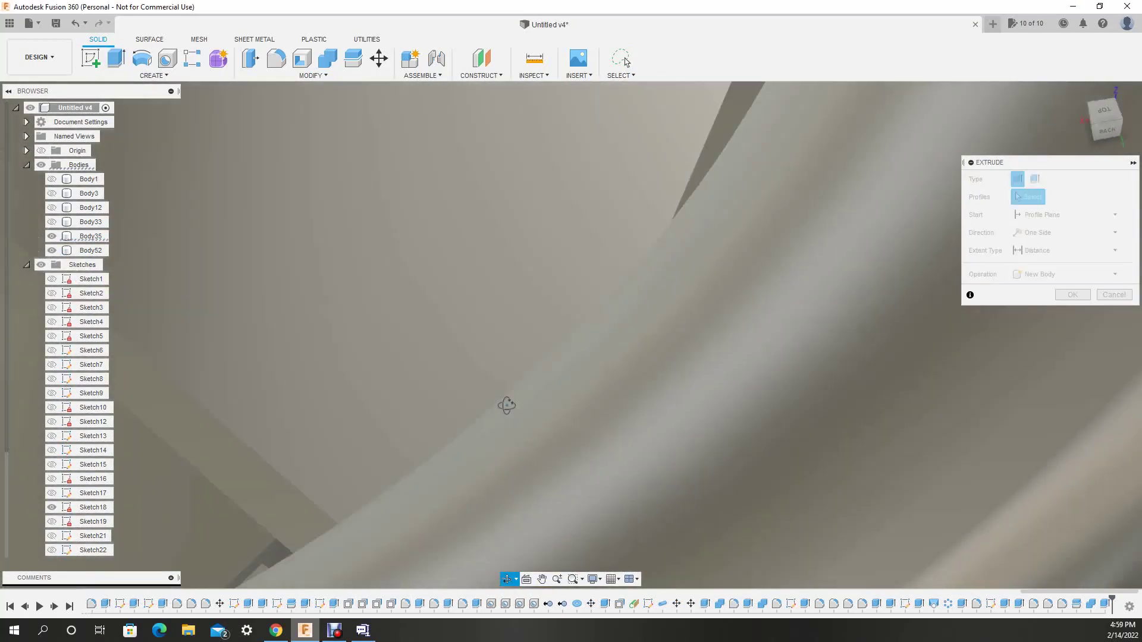
{"action": "key", "text": "Escape"}
{"action": "mouse_move", "coordinate": [506, 406]}
{"action": "middle_mouse_down", "text": "shift"}
{"action": "mouse_move", "coordinate": [549, 411]}
{"action": "mouse_move", "coordinate": [528, 406]}
{"action": "mouse_move", "coordinate": [420, 438]}
{"action": "mouse_move", "coordinate": [530, 419]}
{"action": "middle_mouse_up", "text": "shift"}
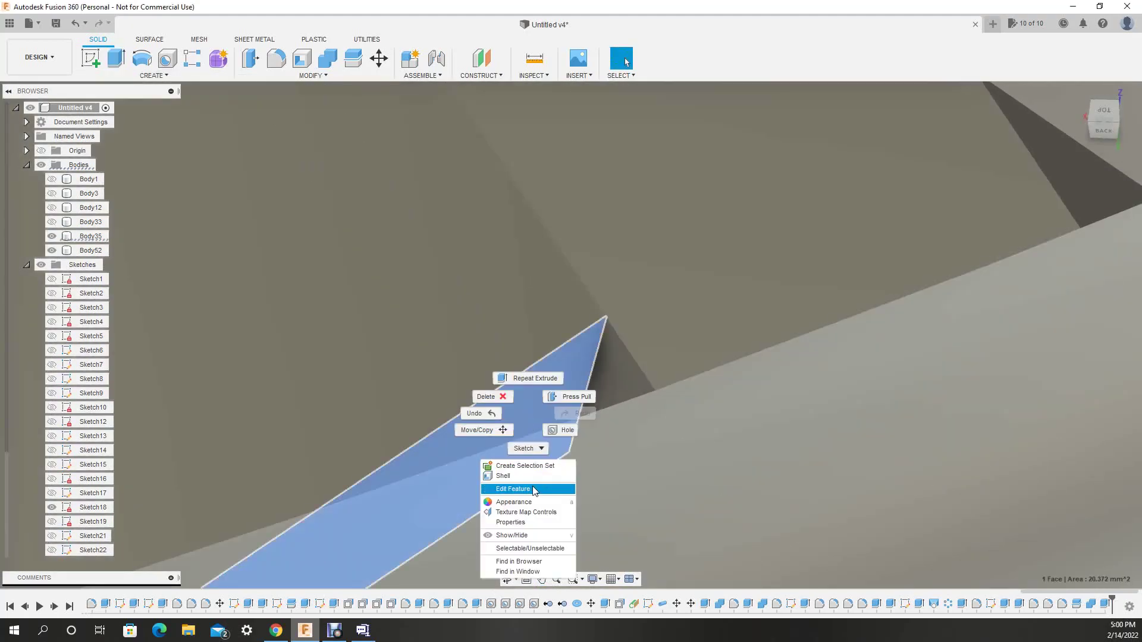
{"action": "key", "text": "q"}
{"action": "middle_click_drag", "start_coordinate": [684, 403], "coordinate": [548, 461], "text": "shift"}
{"action": "key", "text": "q"}
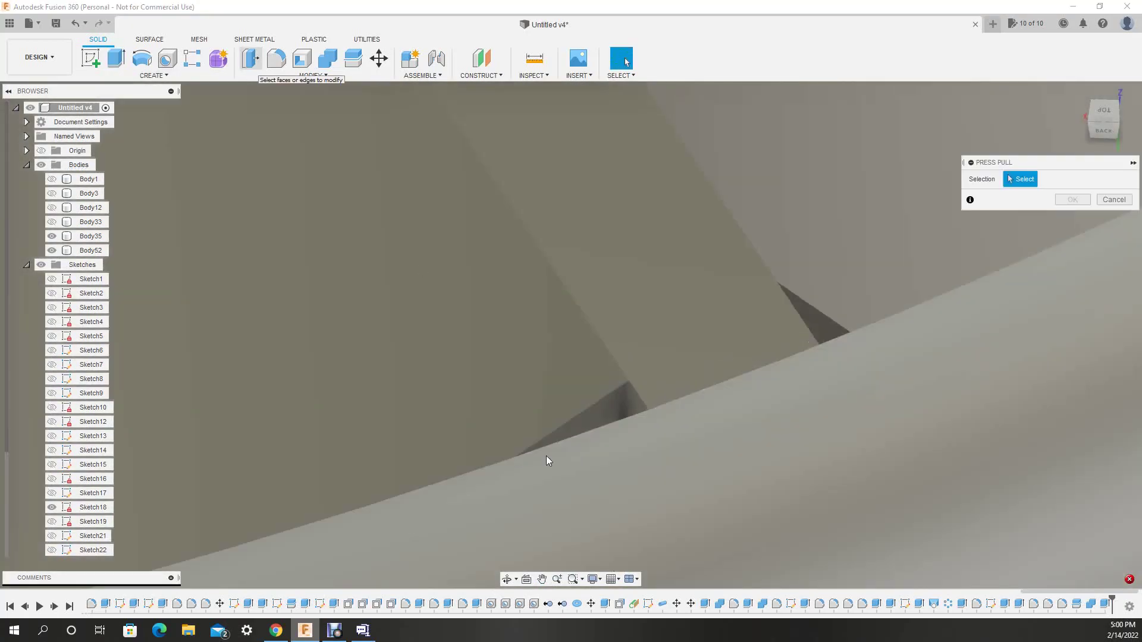
{"action": "mouse_move", "coordinate": [770, 454]}
{"action": "middle_mouse_down", "text": "shift"}
{"action": "mouse_move", "coordinate": [526, 543]}
{"action": "mouse_move", "coordinate": [607, 462]}
{"action": "mouse_move", "coordinate": [712, 433]}
{"action": "middle_mouse_up", "text": "shift"}
{"action": "key", "text": "e"}
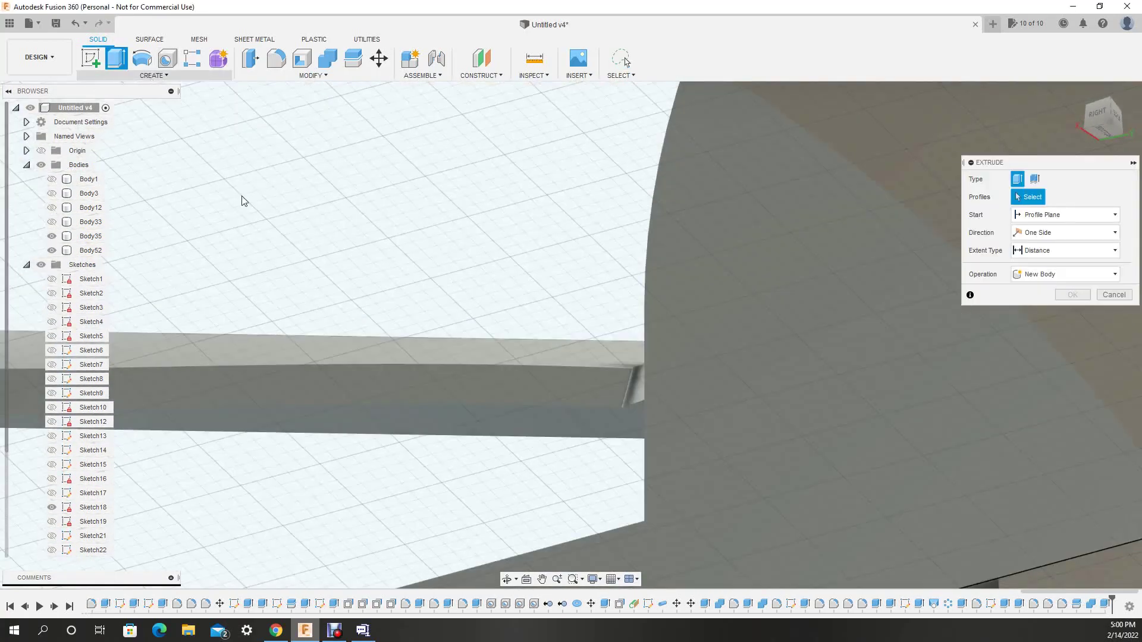
{"action": "middle_click_drag", "start_coordinate": [633, 395], "coordinate": [583, 490], "text": "shift"}
{"action": "key", "text": "Escape"}
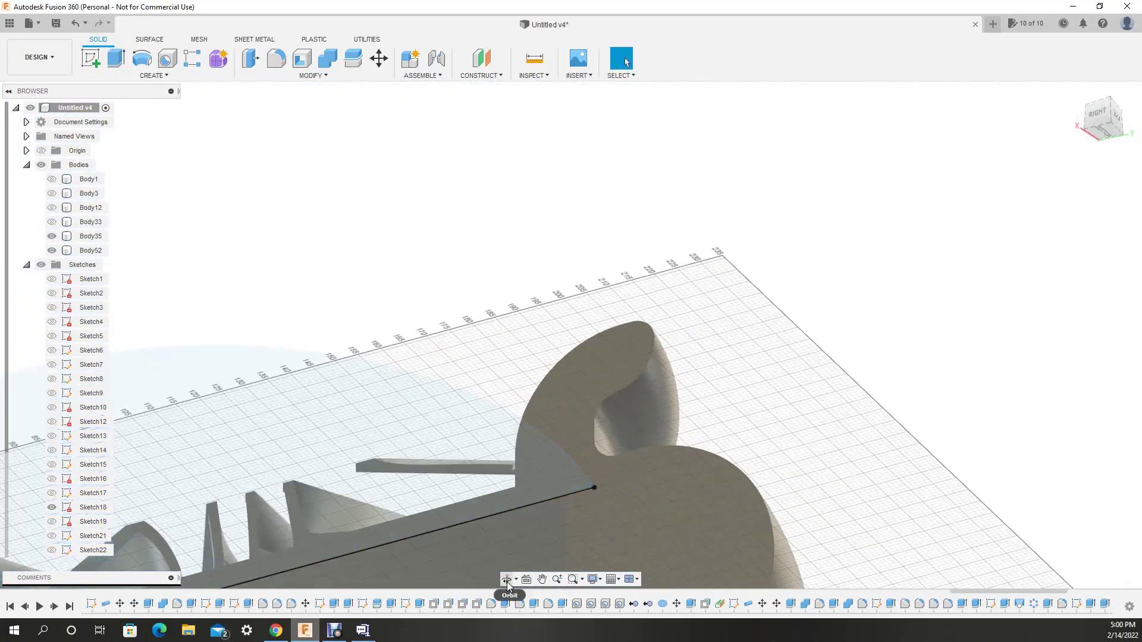
{"action": "mouse_move", "coordinate": [507, 469]}
{"action": "middle_mouse_down", "text": "shift"}
{"action": "mouse_move", "coordinate": [527, 490]}
{"action": "mouse_move", "coordinate": [570, 409]}
{"action": "middle_mouse_up", "text": "shift"}
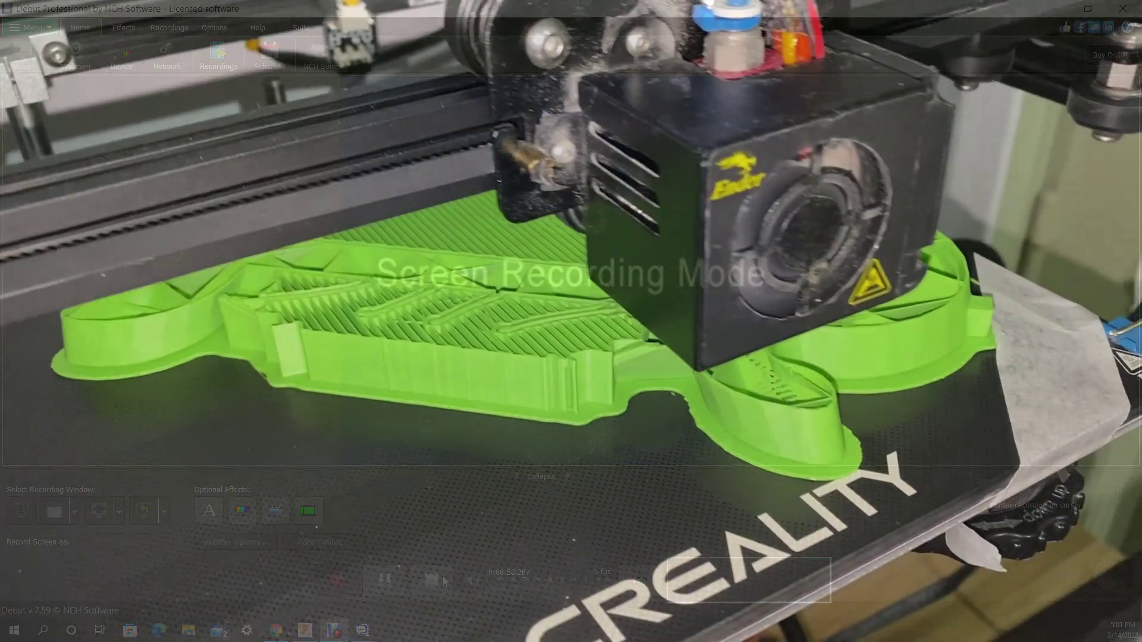